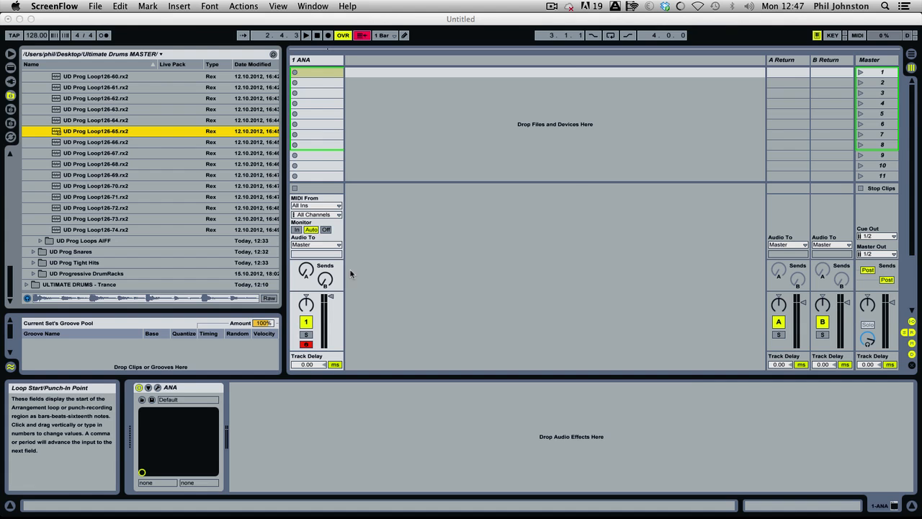
Collapse the UD Prog Loops folder and the ULTIMATE DRUMS - Progessive folder in the file browser
drag(11, 272, 6, 240)
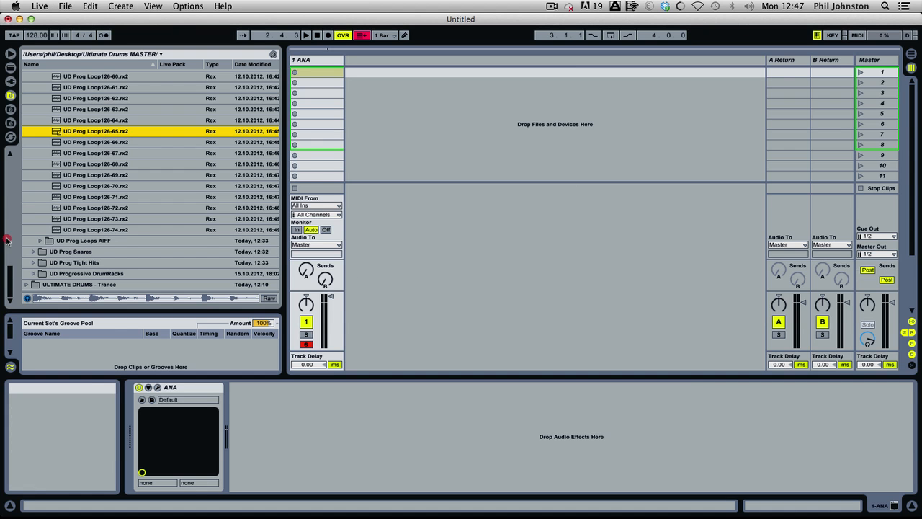
drag(9, 279, 15, 170)
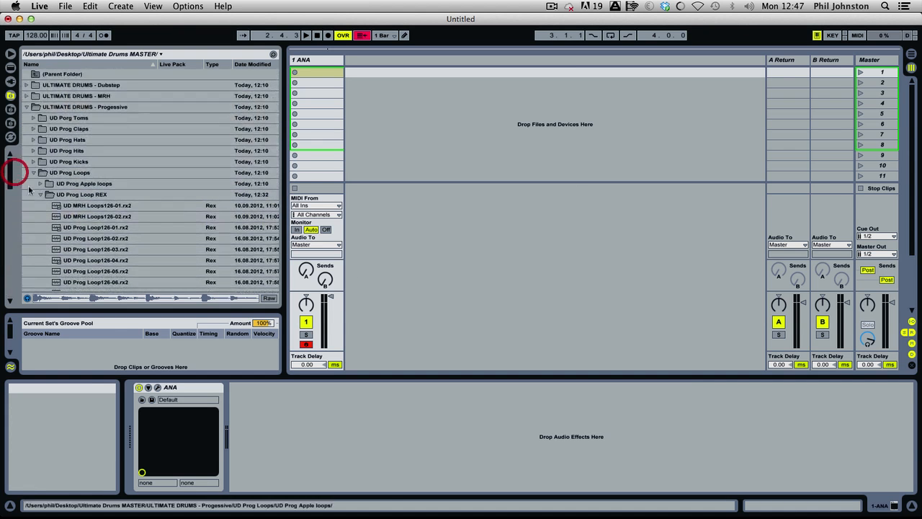
click(33, 173)
click(25, 107)
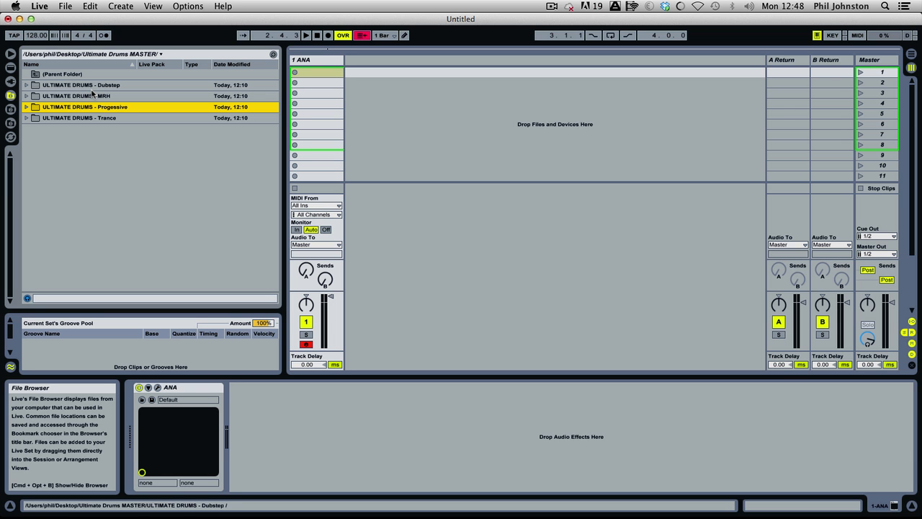
Expand ULTIMATE DRUMS - Progessive down to the tracks inside the UD Progressive DrumRacks.als Live Set
click(27, 108)
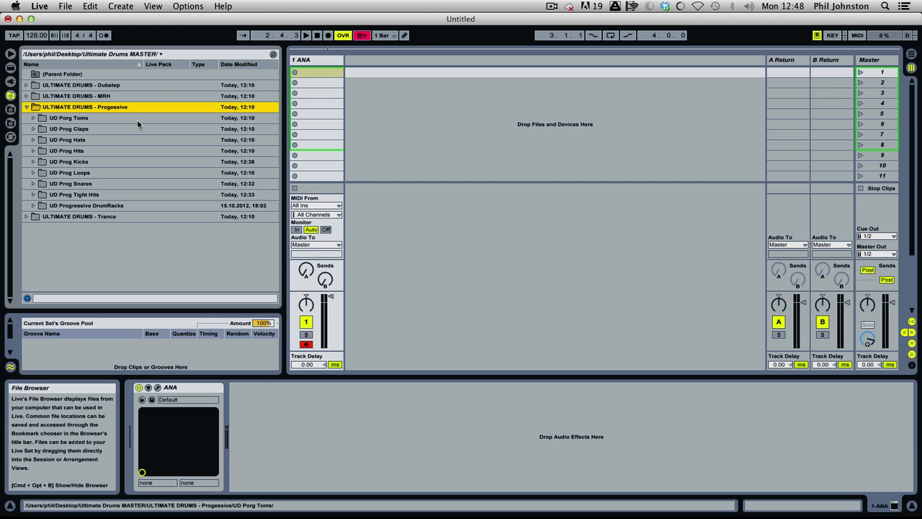
mouse_move(97, 508)
click(33, 206)
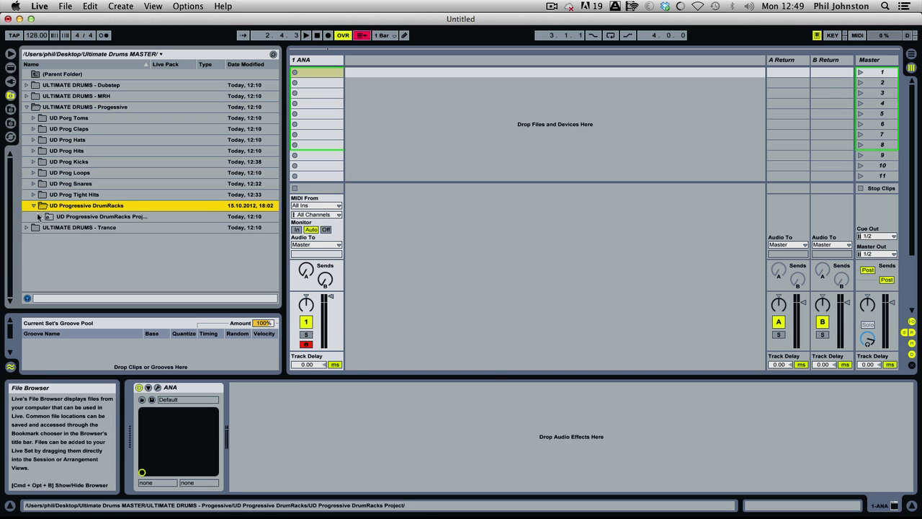
click(40, 217)
click(48, 238)
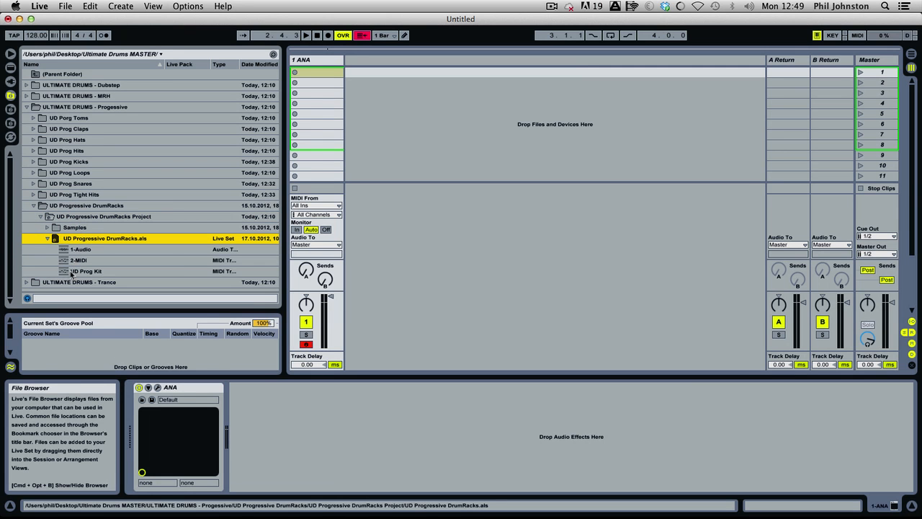
Insert an empty MIDI track after the ANA track
click(61, 273)
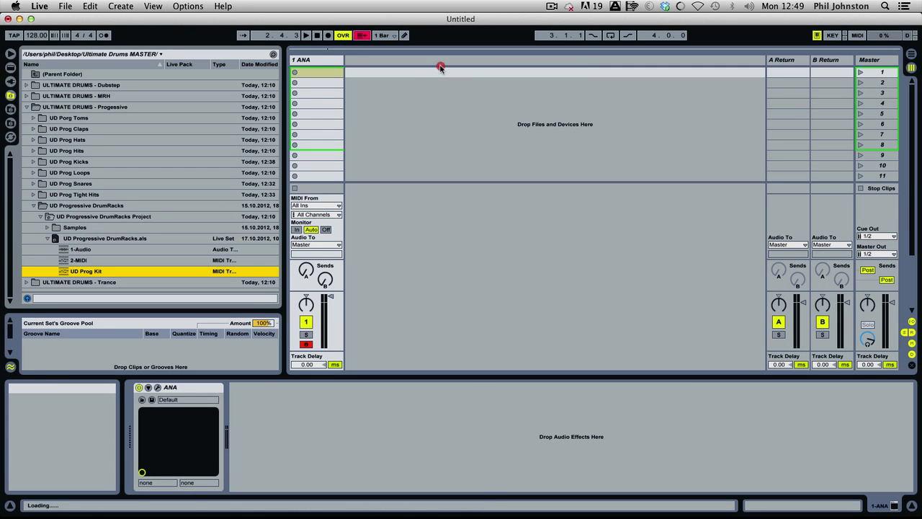
right_click(397, 81)
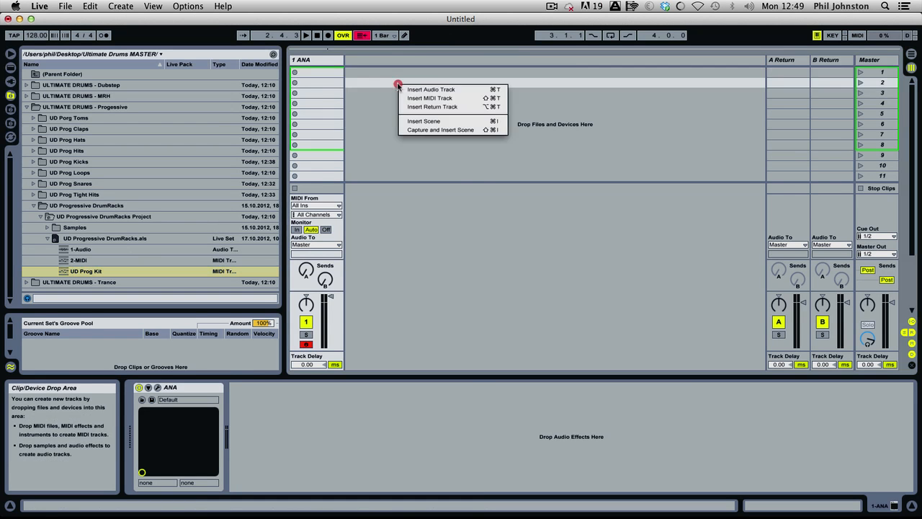
click(425, 99)
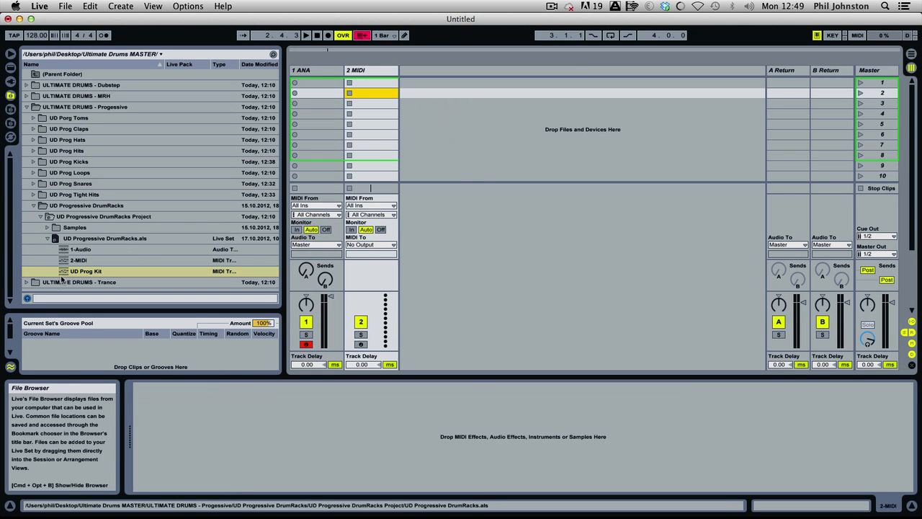
Load UD Prog Kit from the UD Progressive DrumRacks set as a new track and arm it for recording
drag(64, 277, 345, 151)
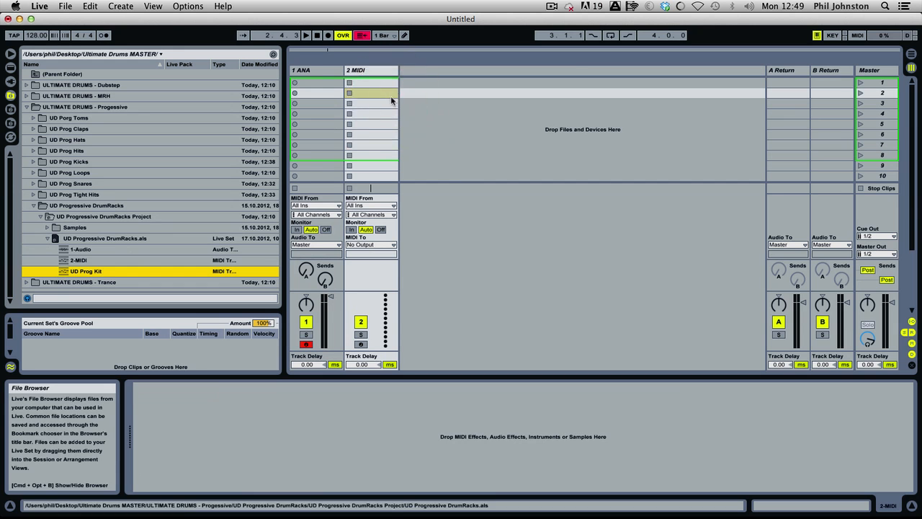
drag(60, 271, 380, 69)
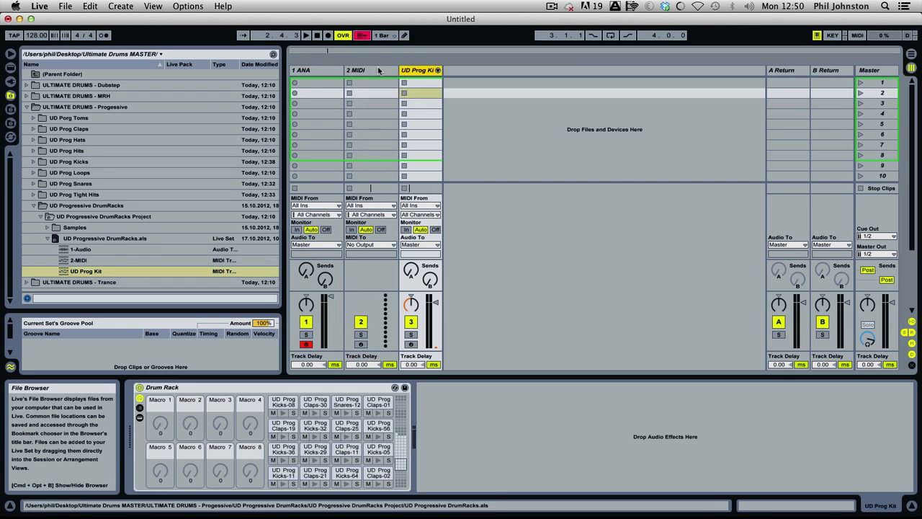
click(412, 345)
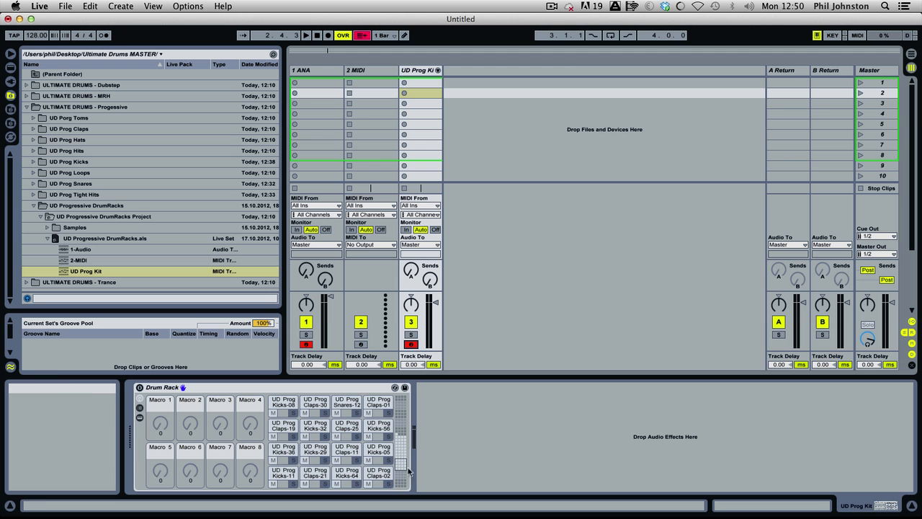
Show the UD Prog Kicks-11 pad's sampler in the kit's drum rack and switch the rack on
mouse_move(401, 463)
mouse_down()
mouse_move(401, 439)
mouse_move(401, 464)
mouse_up()
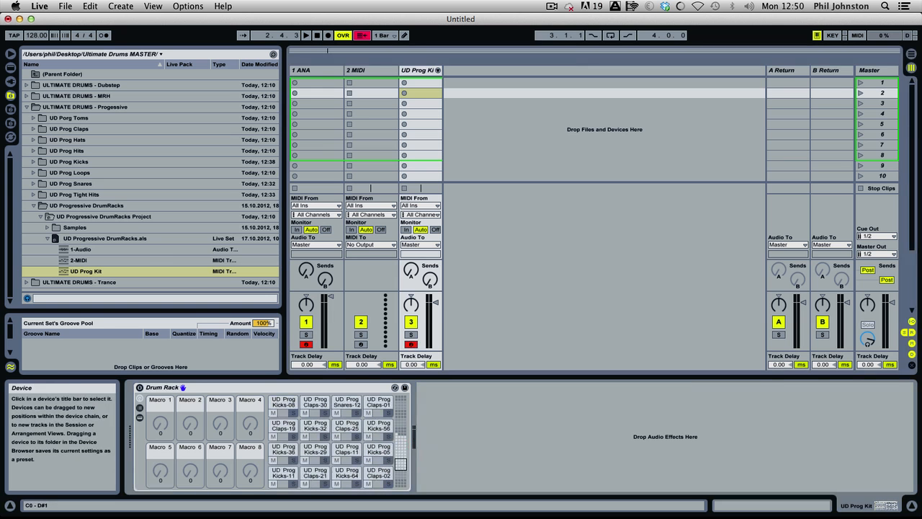
click(278, 473)
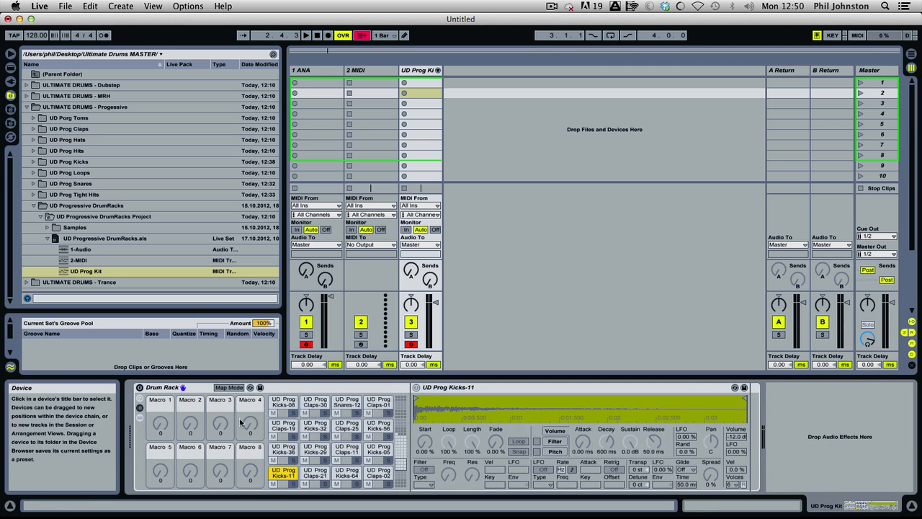
click(144, 388)
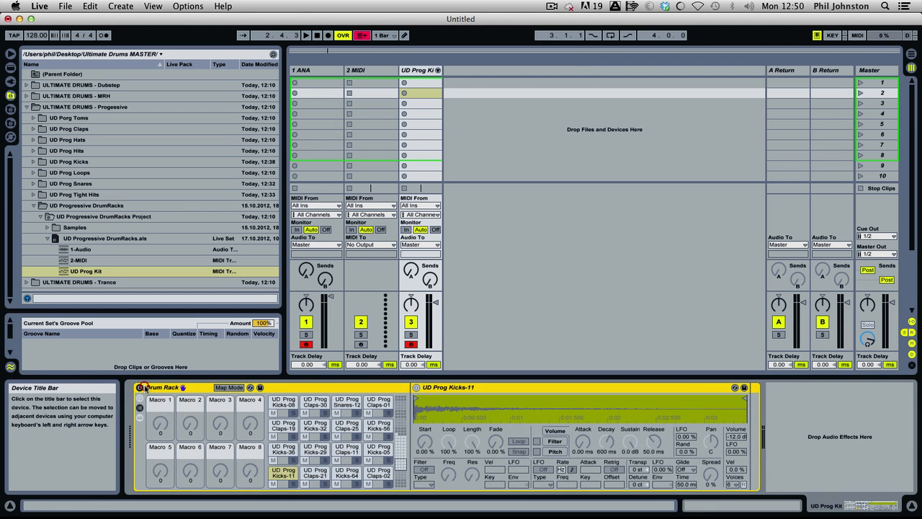
click(274, 484)
click(315, 483)
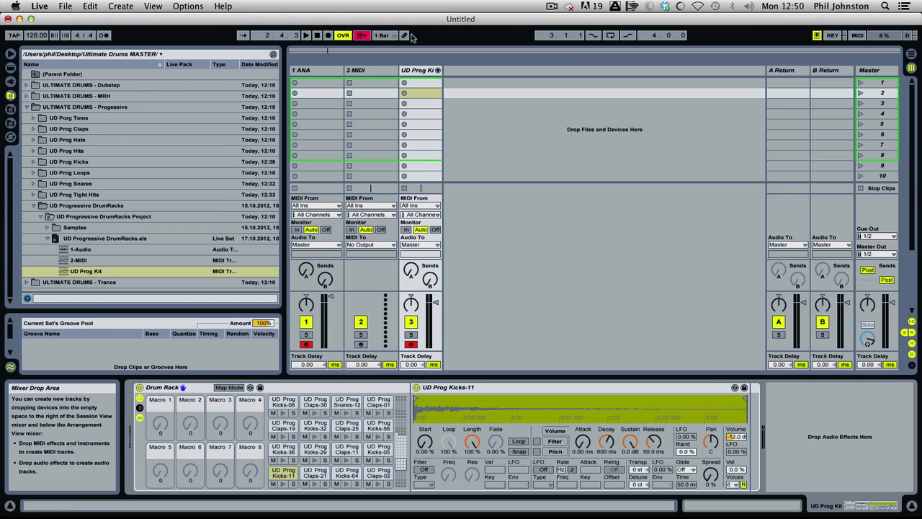
Create an empty MIDI clip in scene 1 of the UD Prog Kit track and enlarge its note editor down to the kick sounds
double_click(422, 82)
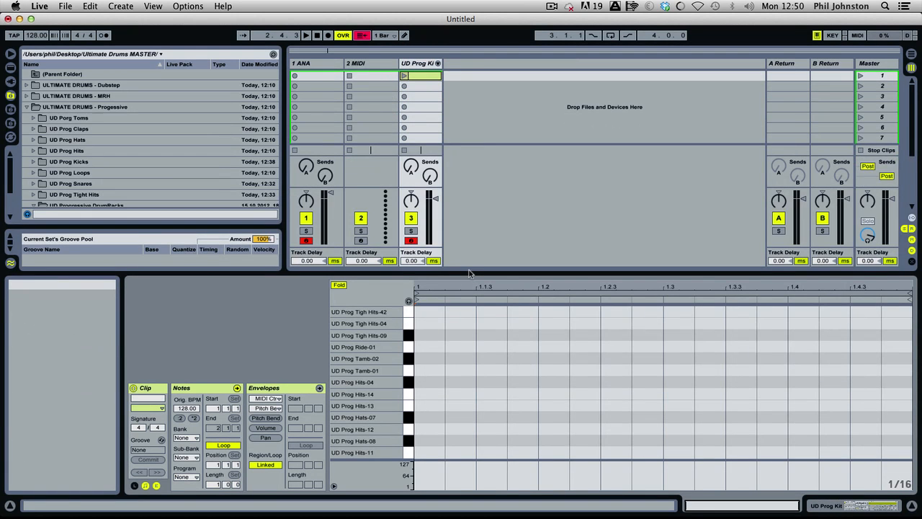
drag(469, 274, 463, 41)
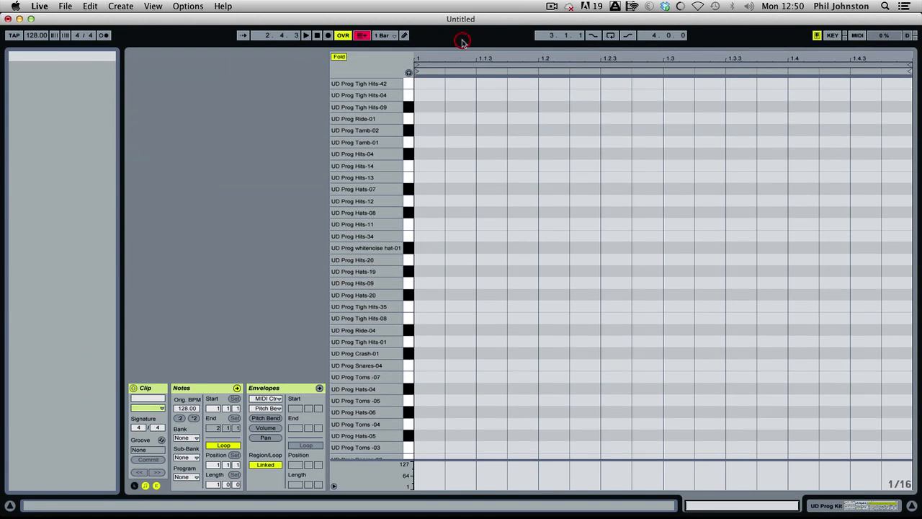
drag(394, 248, 395, 144)
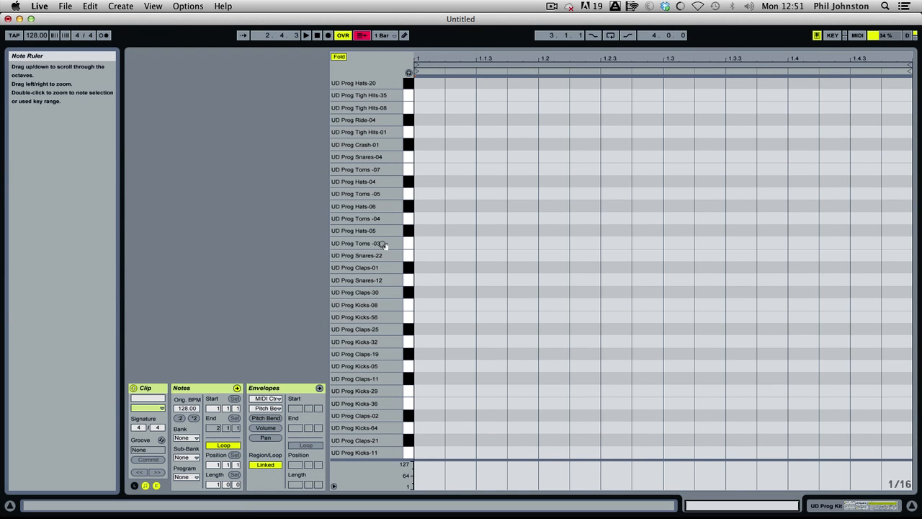
Play a few notes to test the sounds triggered by the two armed tracks
key(a)
key(j)
key(k)
key(k)
key(k)
key(k)
key(k)
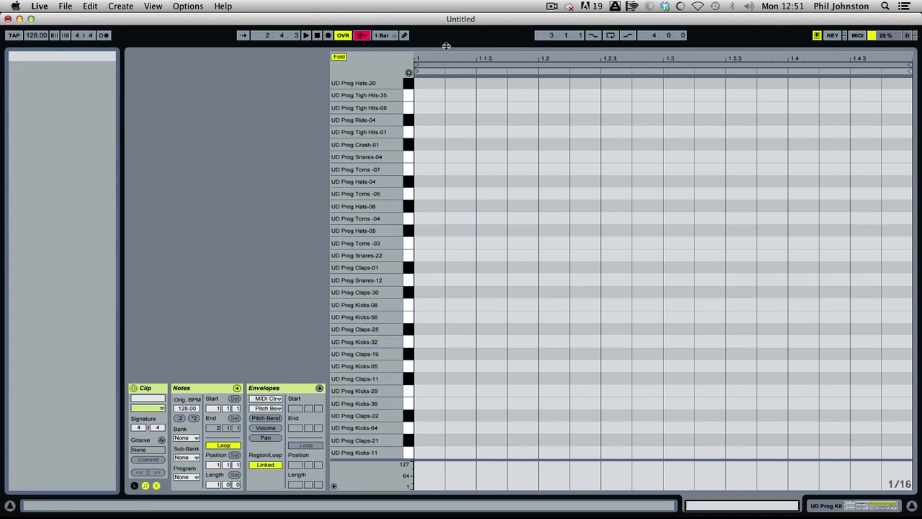
Disarm the ANA track, keeping UD Prog Kit selected and armed, and enlarge the clip's note editor again
drag(444, 47, 465, 315)
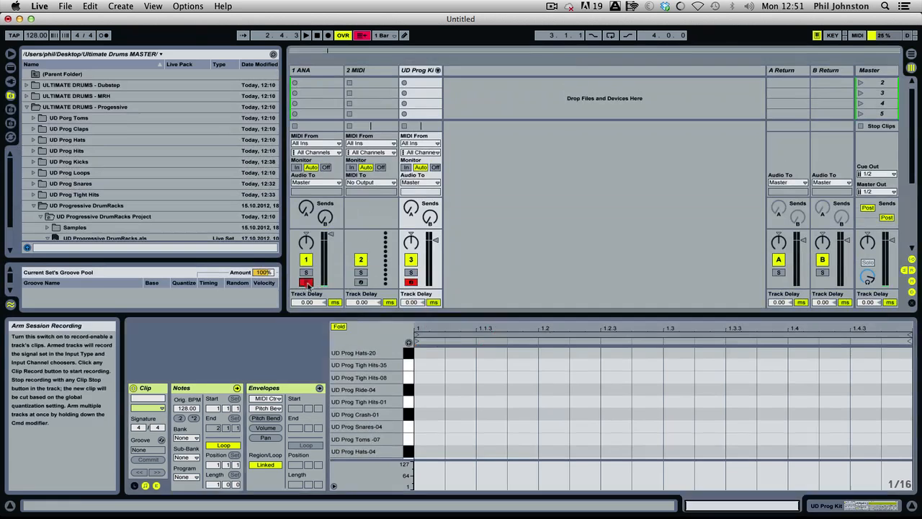
click(306, 282)
click(419, 70)
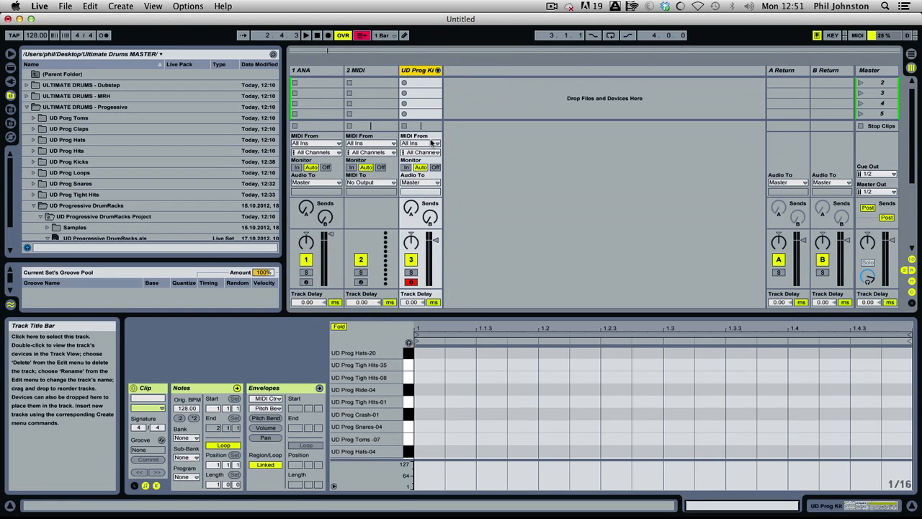
drag(478, 314, 500, 33)
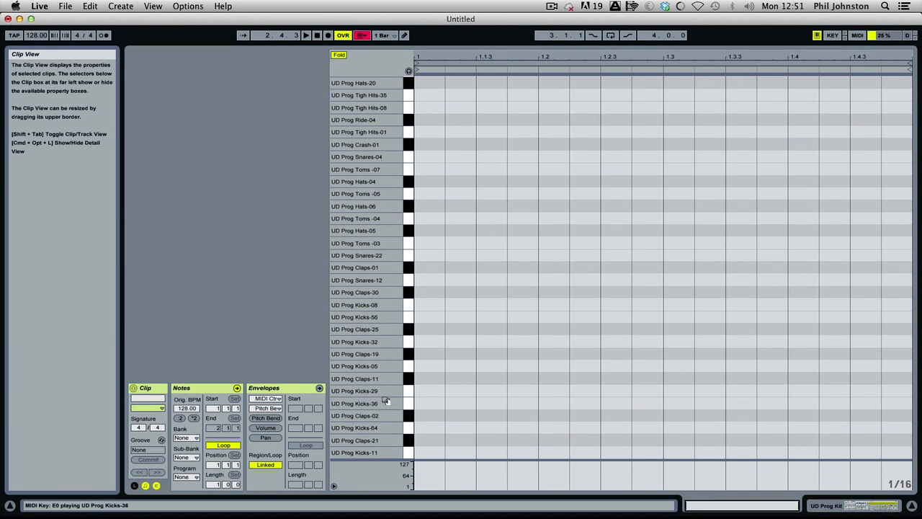
Audition the UD Prog Kit's drum sounds by playing notes across its pads from the computer keyboard
key(s)
key(a)
key(a)
key(a)
key(s)
key(f)
key(g)
key(h)
key(j)
key(k)
key(l)
key(k)
key(l)
key(k)
key(o)
key(o)
key(l)
key(l)
key(o)
key(semicolon)
key(f)
key(g)
key(h)
key(j)
key(k)
key(k)
key(u)
key(y)
key(a)
key(a)
key(e)
key(a)
key(e)
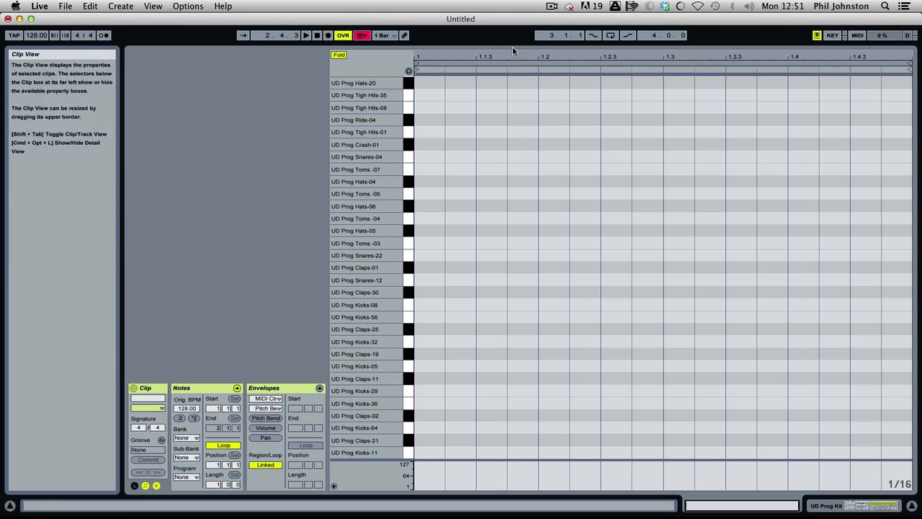
Shrink the note editor and delete the UD Prog Kit track
drag(514, 45, 533, 381)
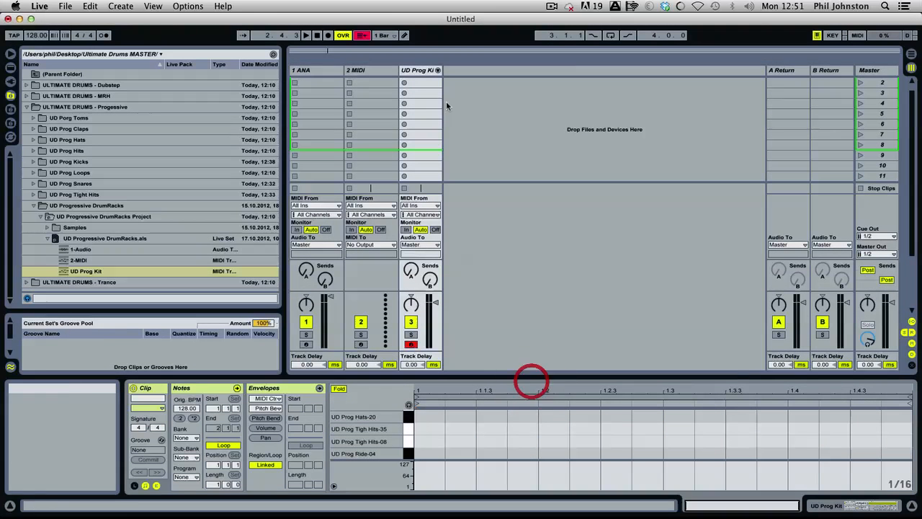
click(418, 69)
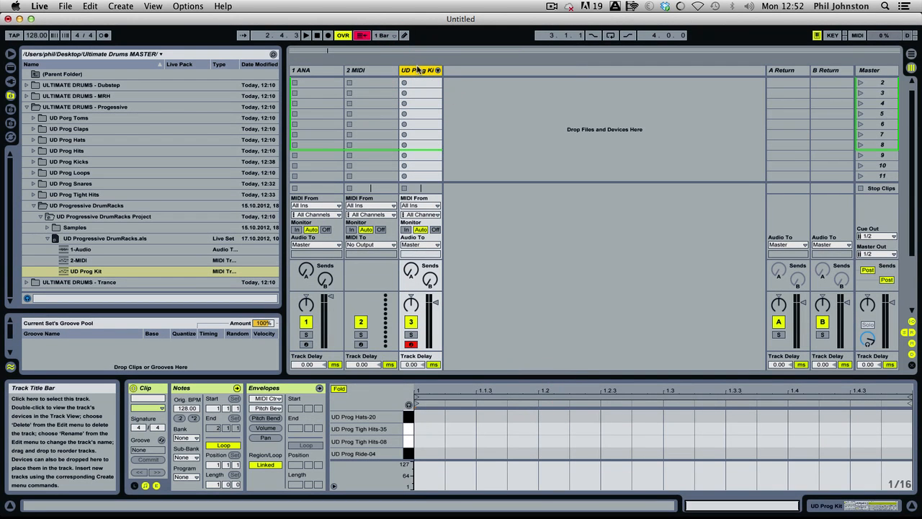
key(Delete)
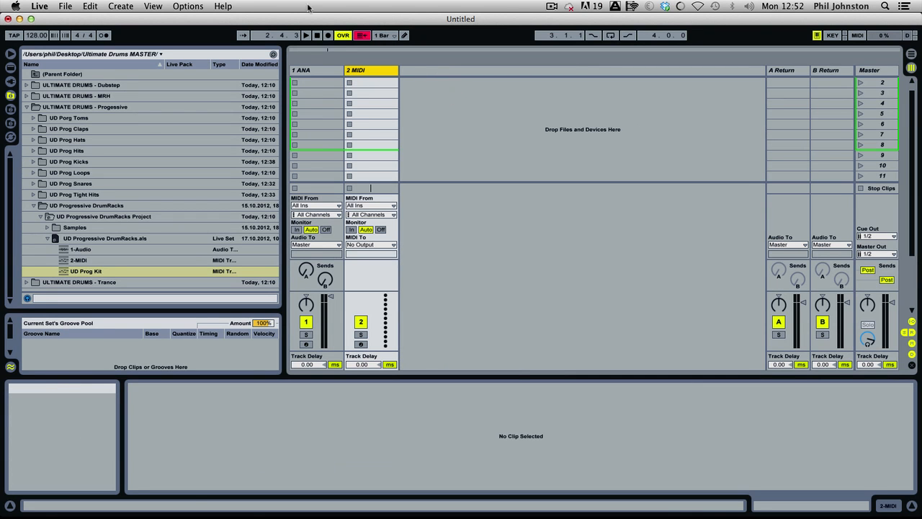
Load an empty Drum Rack from the Live Devices instruments onto MIDI track 2
click(33, 206)
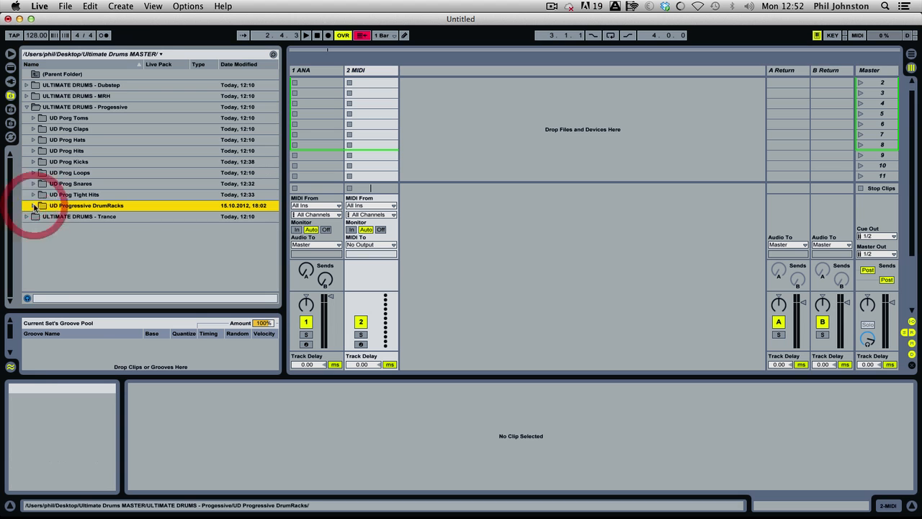
click(11, 67)
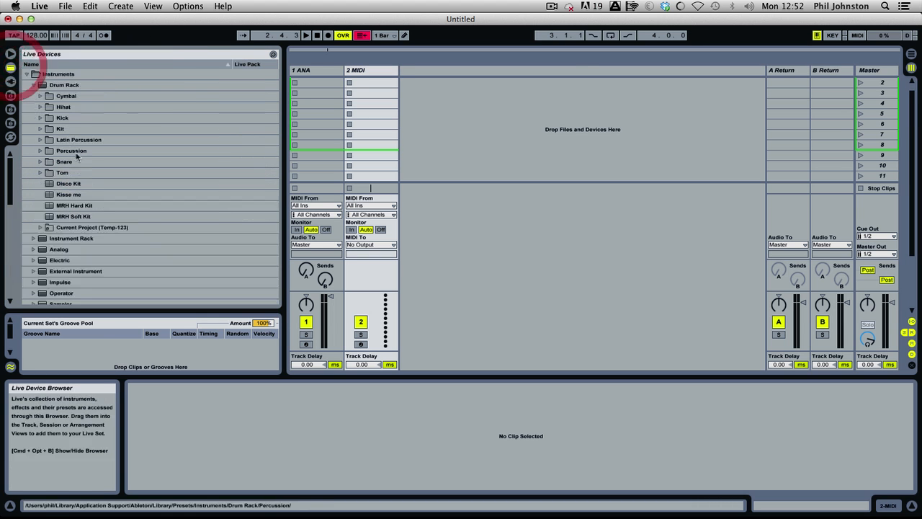
drag(40, 87, 382, 81)
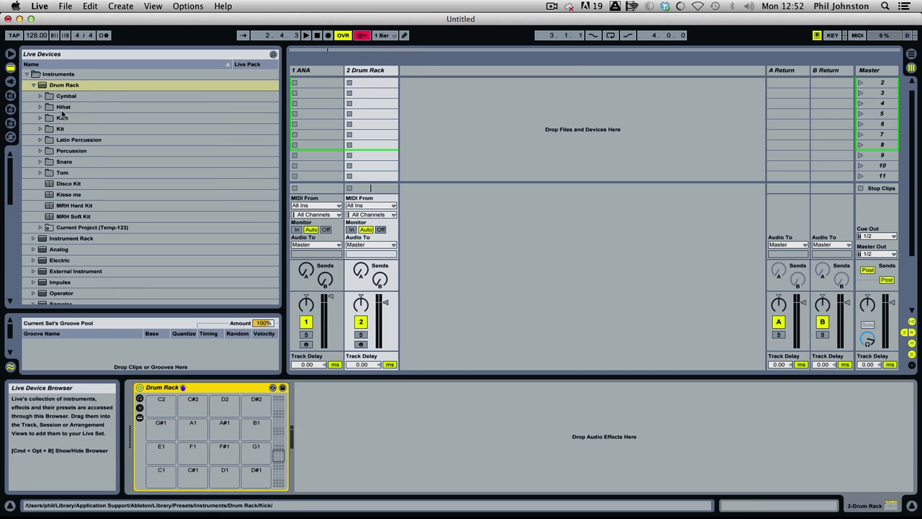
click(33, 85)
Audition the UD Prog Kicks samples 01 to 03 and place UD Prog Kicks-03.aif on the Drum Rack's C1 pad
click(11, 95)
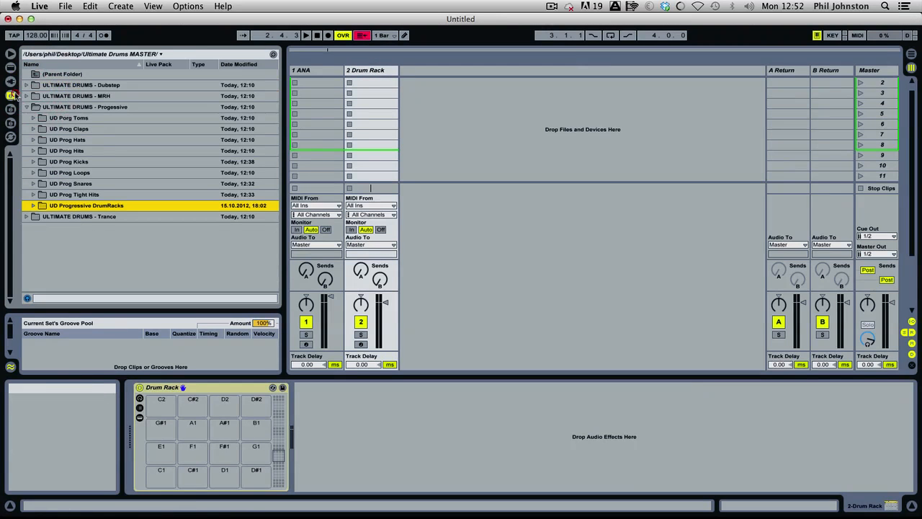
click(33, 162)
click(103, 175)
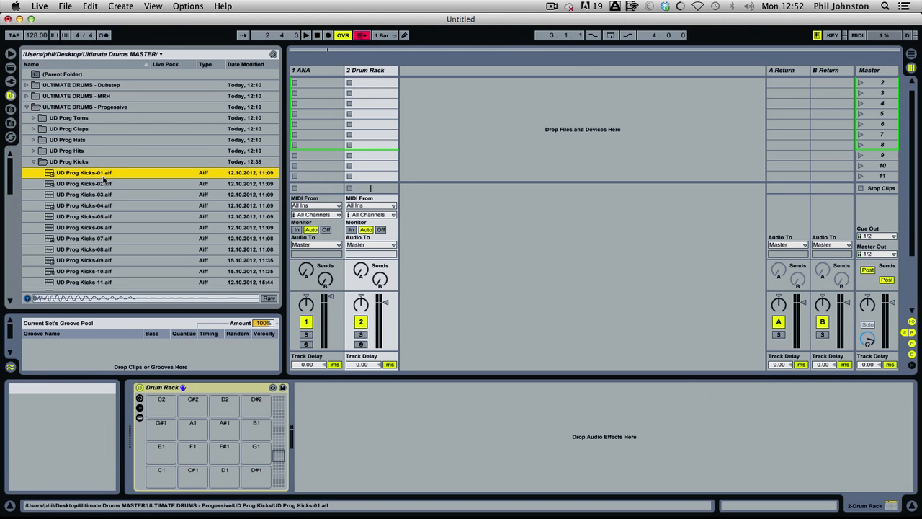
key(Down)
key(Down)
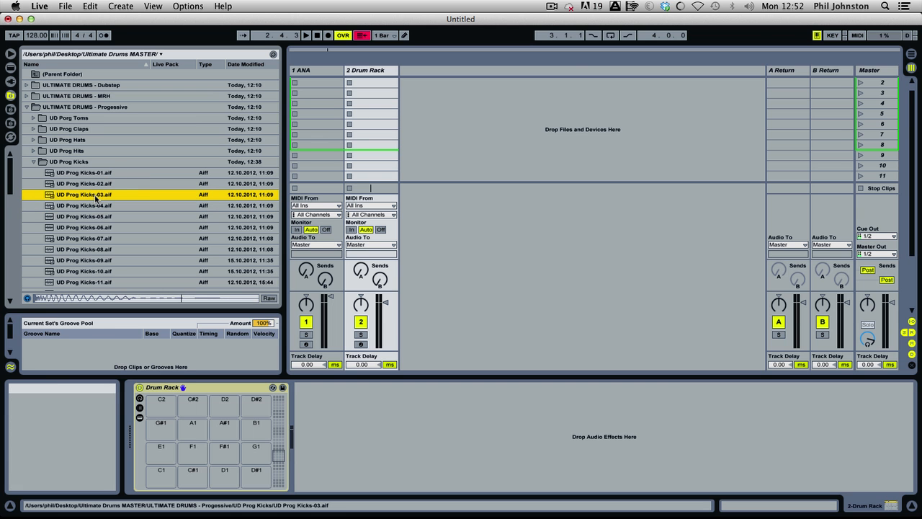
drag(94, 197, 159, 483)
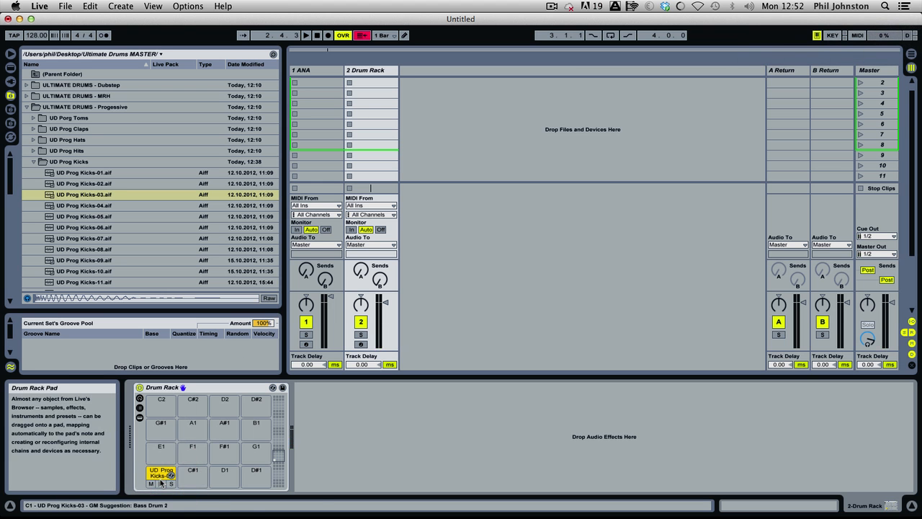
click(161, 483)
double_click(93, 207)
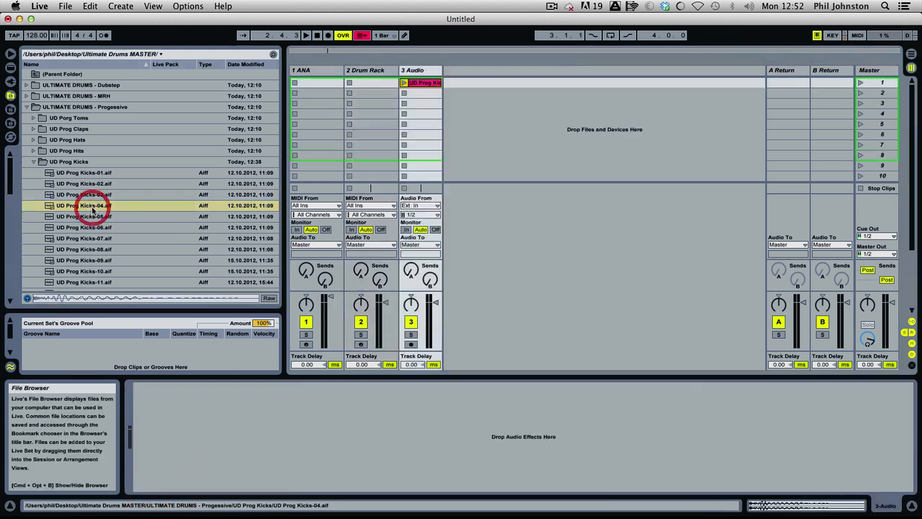
click(424, 70)
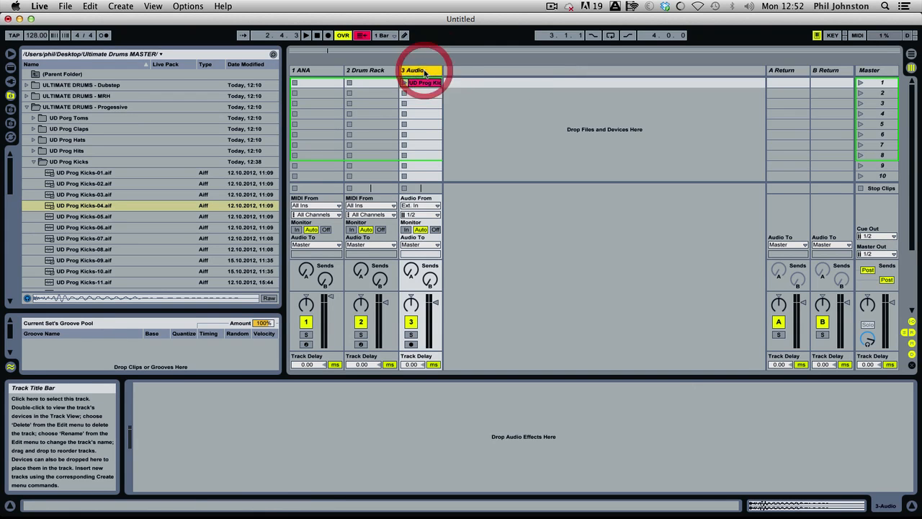
key(Delete)
Audition UD Prog Kicks samples 04 to 06 and compare them with the kick on the Drum Rack's C1 pad
click(83, 207)
click(83, 216)
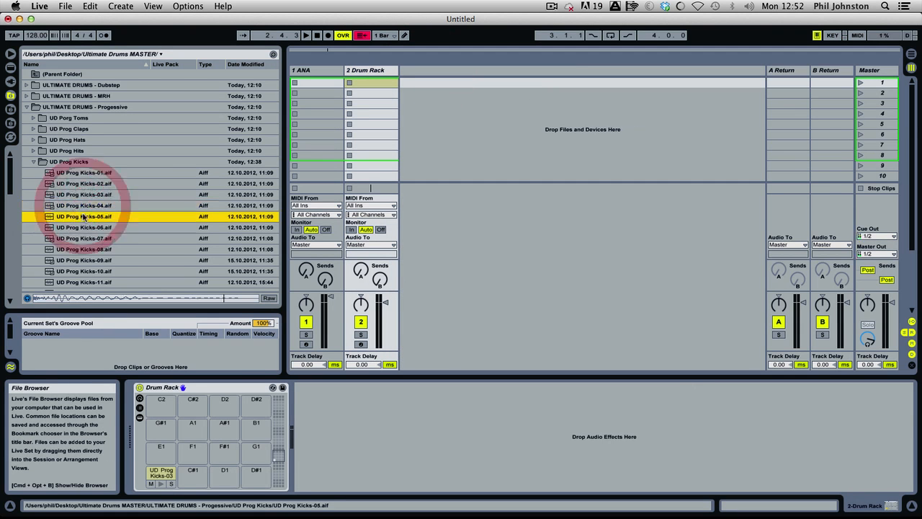
key(Down)
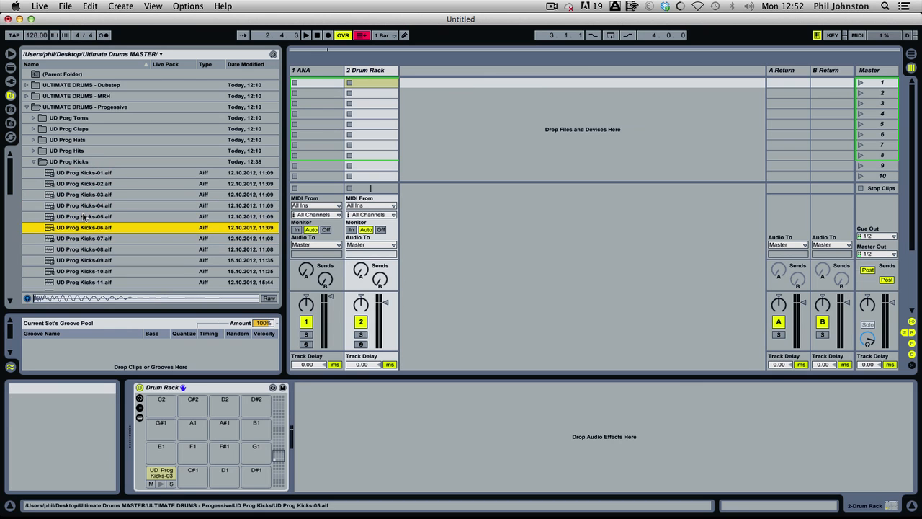
key(Up)
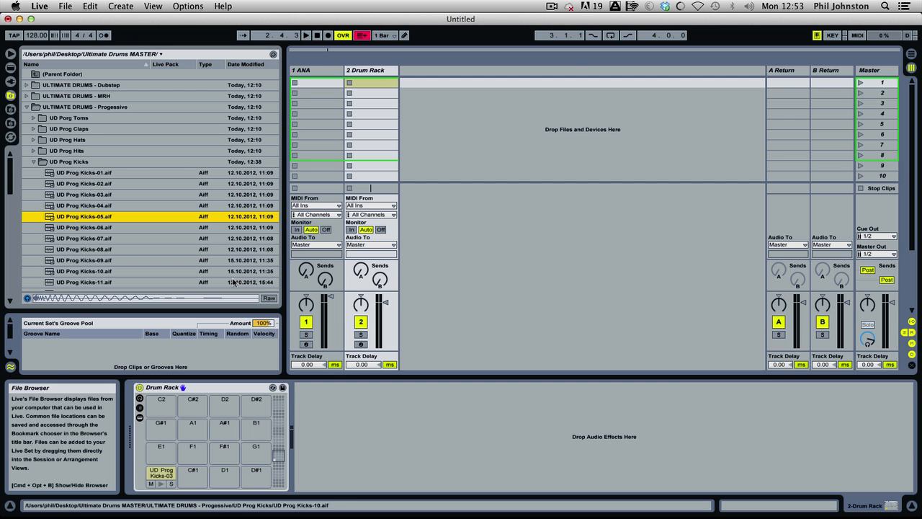
click(161, 483)
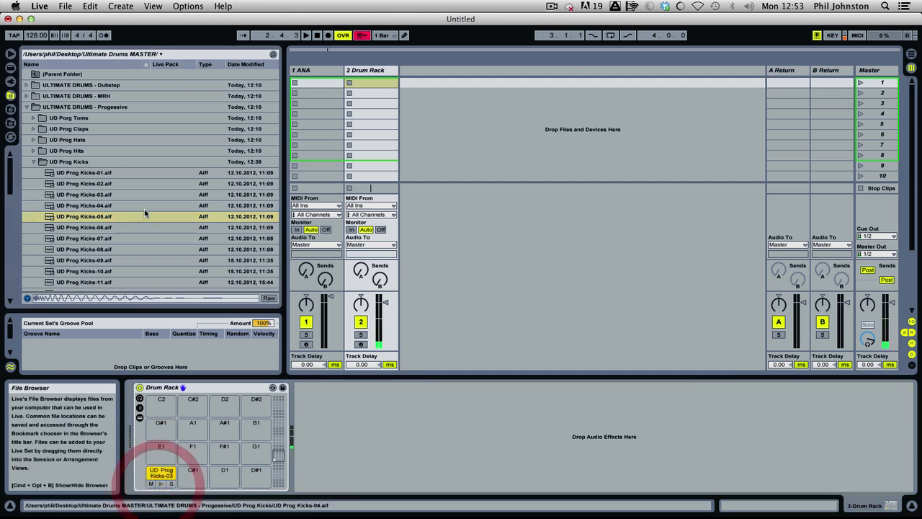
Audition the UD Prog Kicks samples one after another from 01 to 11
click(105, 182)
key(Down)
key(Down)
key(Down)
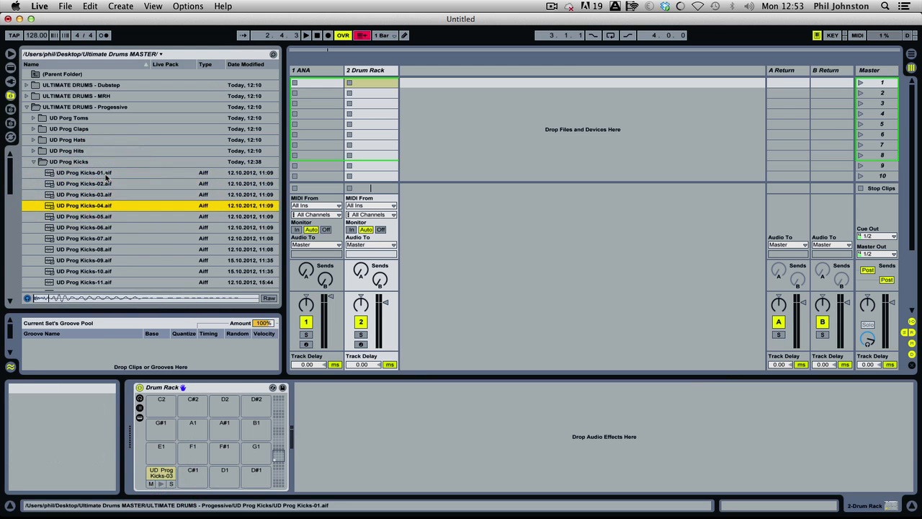
key(Down)
key(Down)
key(Down)
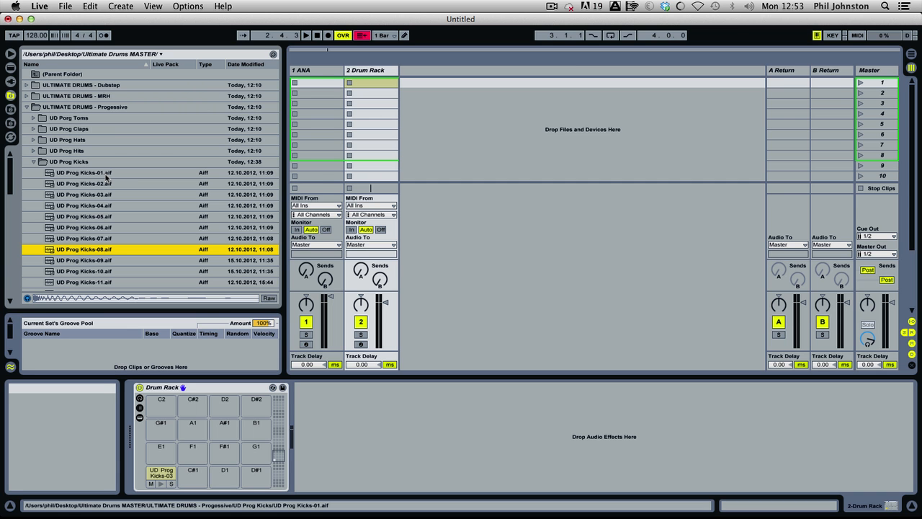
key(Down)
key(Down)
key(Down)
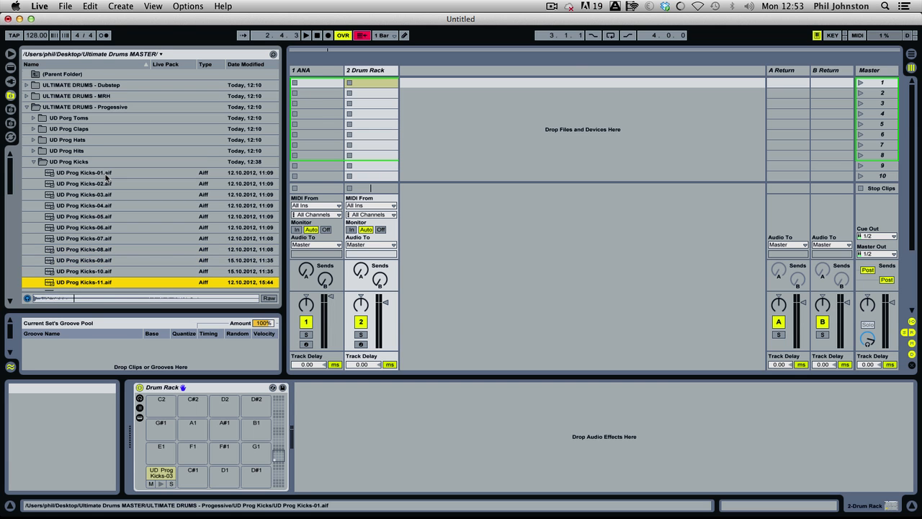
Continue auditioning the UD Prog Kicks samples from 12 to 20
key(Down)
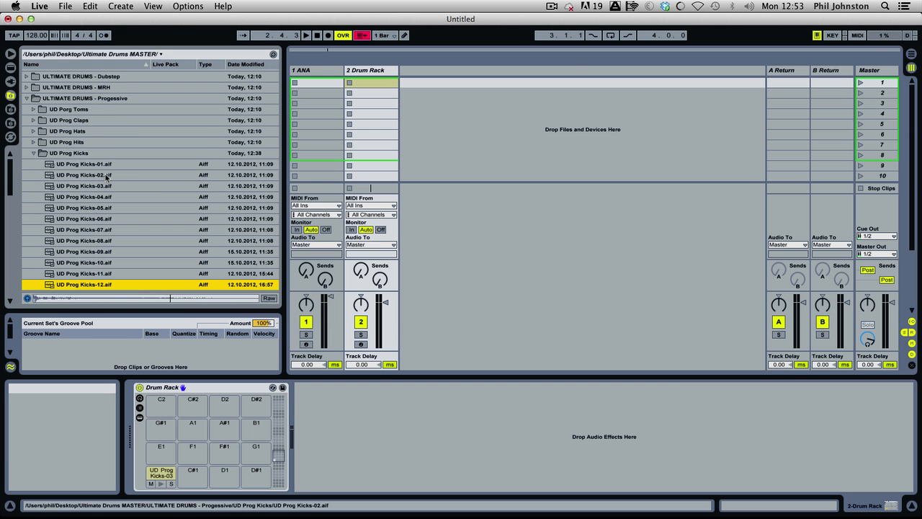
key(Down)
key(Down)
key(Down)
key(Down)
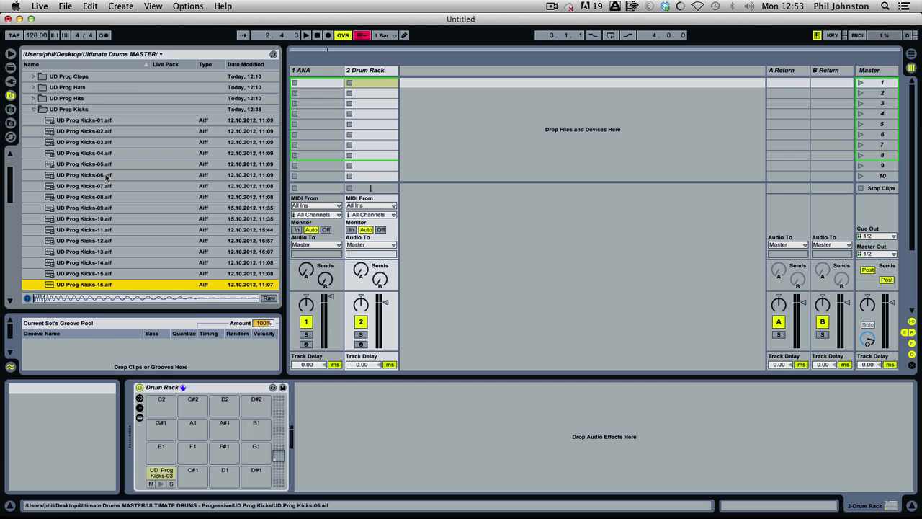
key(Up)
key(Down)
key(Down)
key(Down)
key(Down)
key(Down)
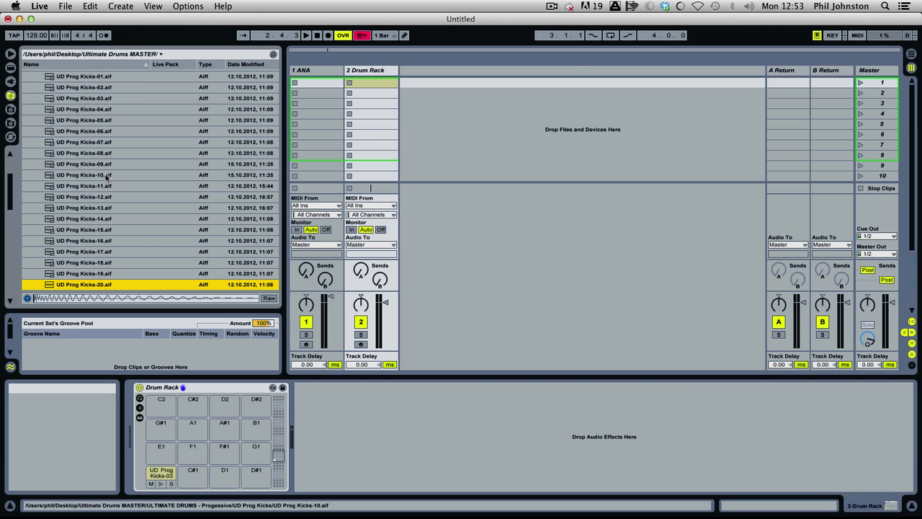
Compare UD Prog Kicks samples 17 to 19, place UD Prog Kicks-18.aif on the C#1 pad and preview it
key(Up)
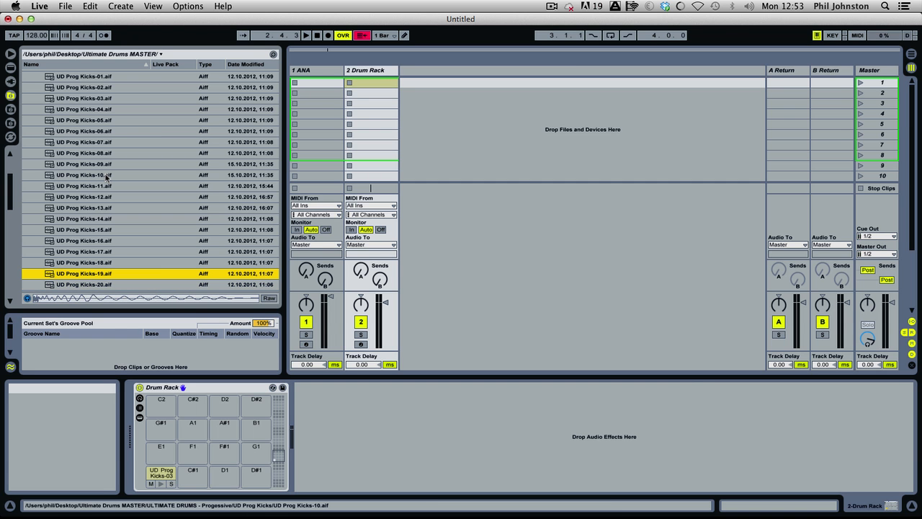
key(Up)
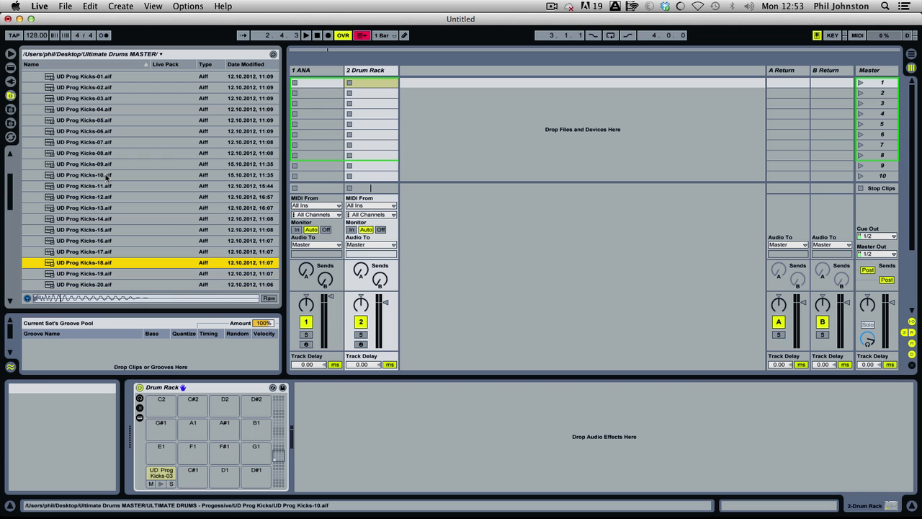
key(Up)
key(Down)
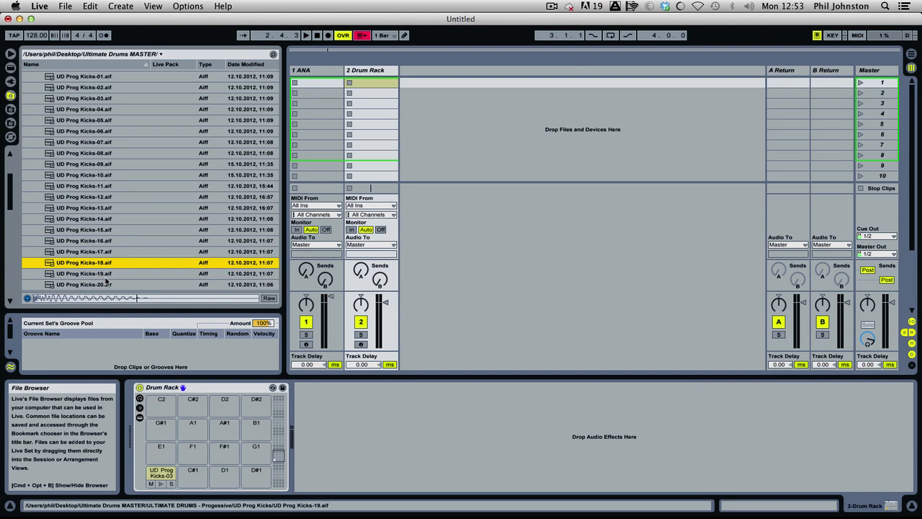
click(106, 274)
key(Up)
drag(101, 263, 191, 479)
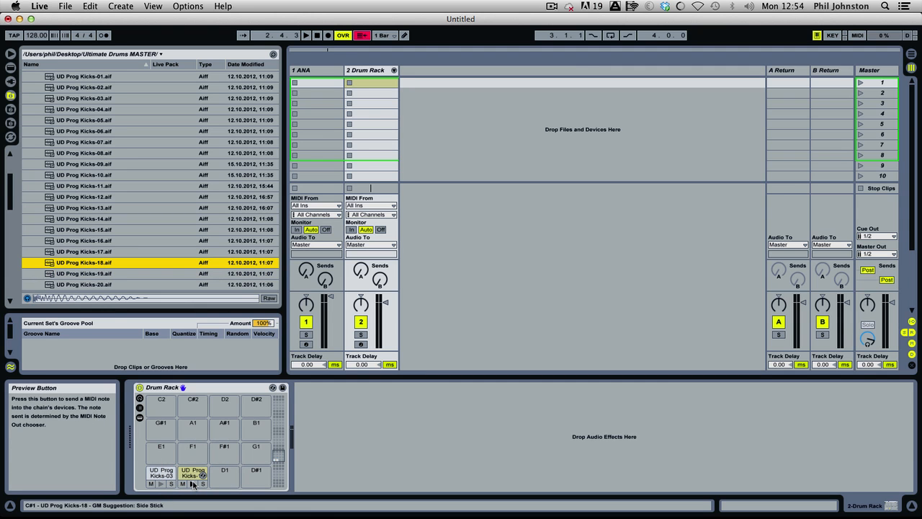
click(193, 485)
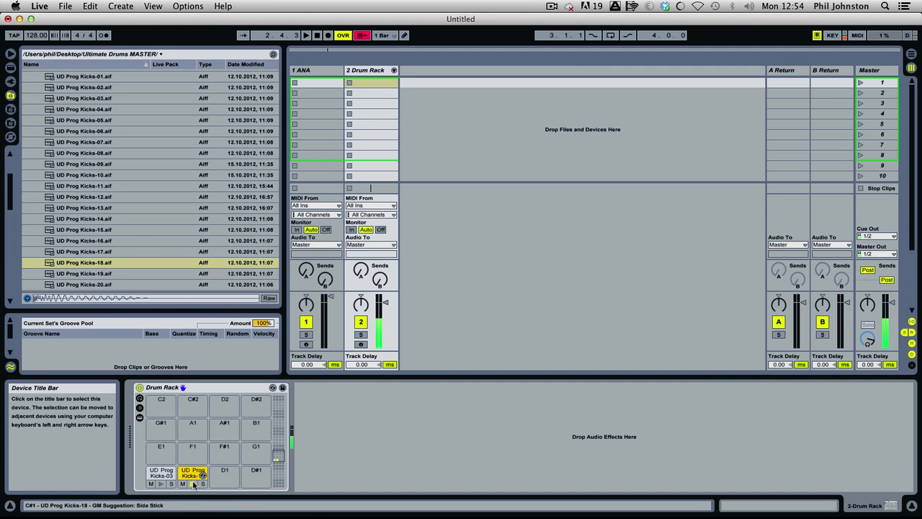
Audition the UD Prog Kicks samples from 18 to 26
click(106, 262)
key(Down)
key(Down)
key(Down)
key(Down)
key(Down)
key(Down)
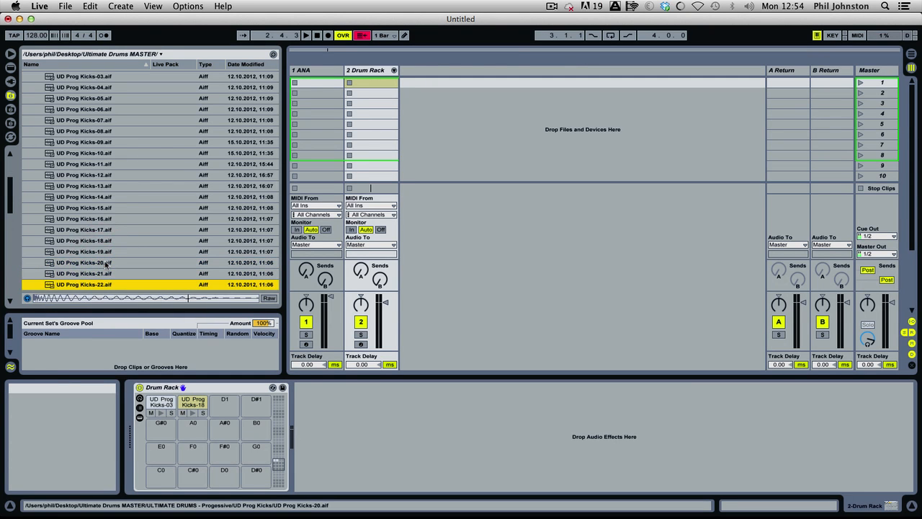
key(Up)
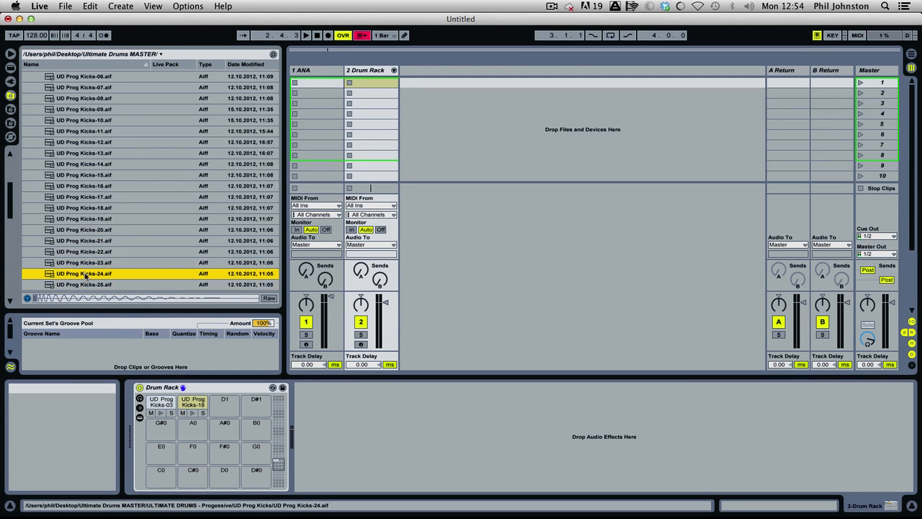
key(Down)
key(Down)
key(Down)
key(Up)
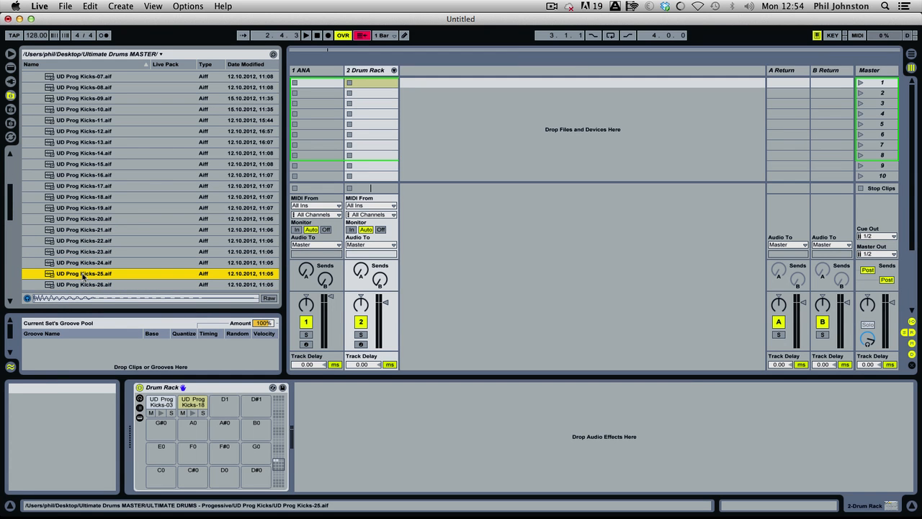
Compare UD Prog Kicks samples 24 and 25 and place UD Prog Kicks-25.aif on the Drum Rack's D1 pad
click(84, 266)
click(85, 272)
click(83, 262)
click(83, 272)
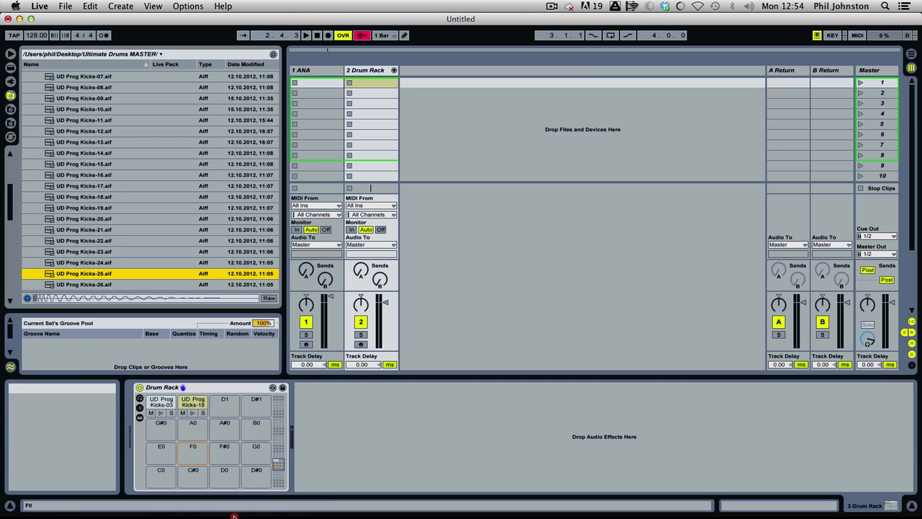
drag(233, 516, 232, 404)
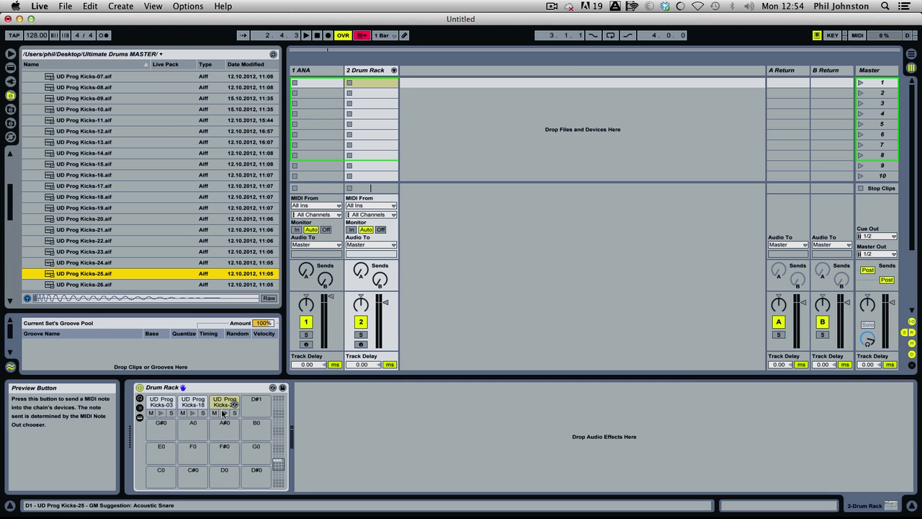
Create an empty MIDI clip in the Drum Rack track's first slot, launch it and enlarge its note editor
double_click(373, 82)
click(350, 83)
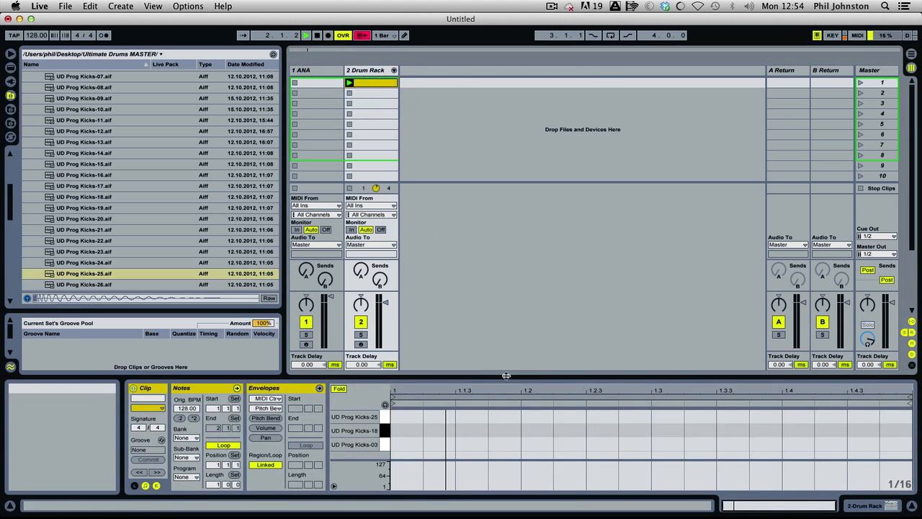
drag(518, 377, 518, 217)
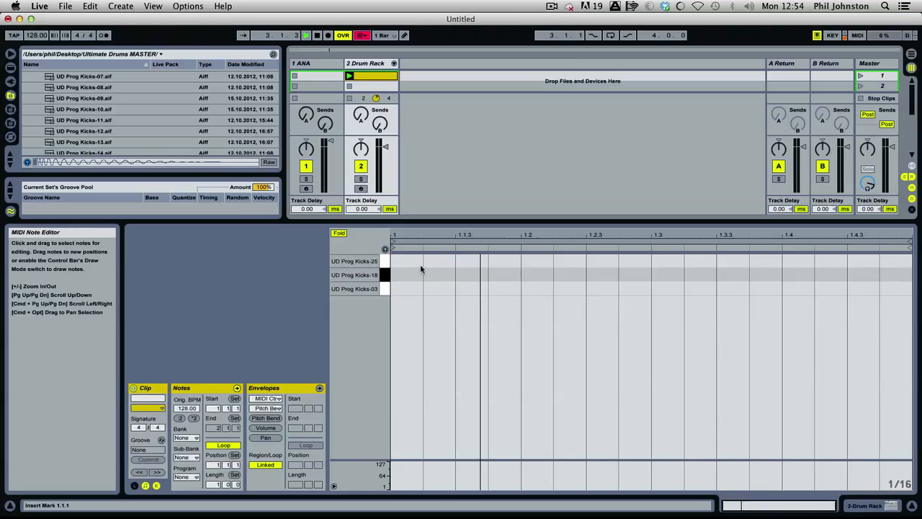
Add four sixteenth-note UD Prog Kicks-18 hits to the clip, one on each beat of the bar
double_click(408, 287)
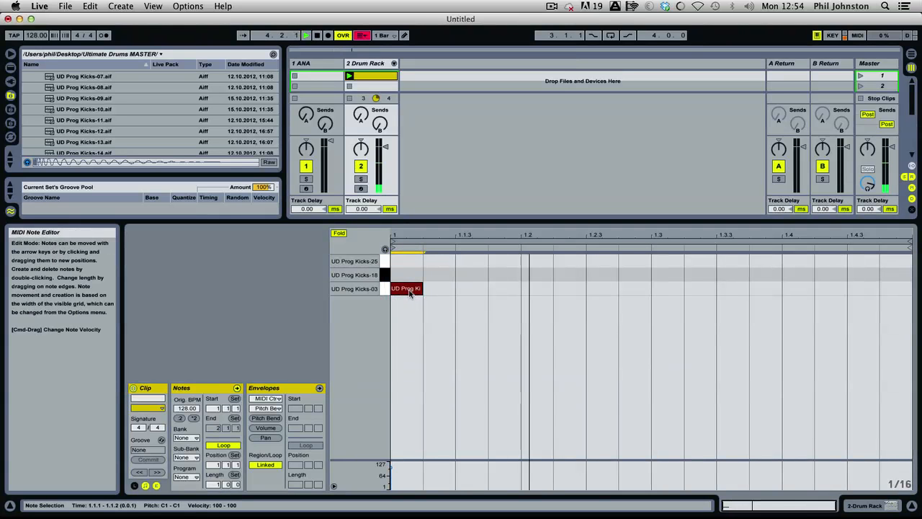
drag(412, 290, 412, 275)
double_click(537, 275)
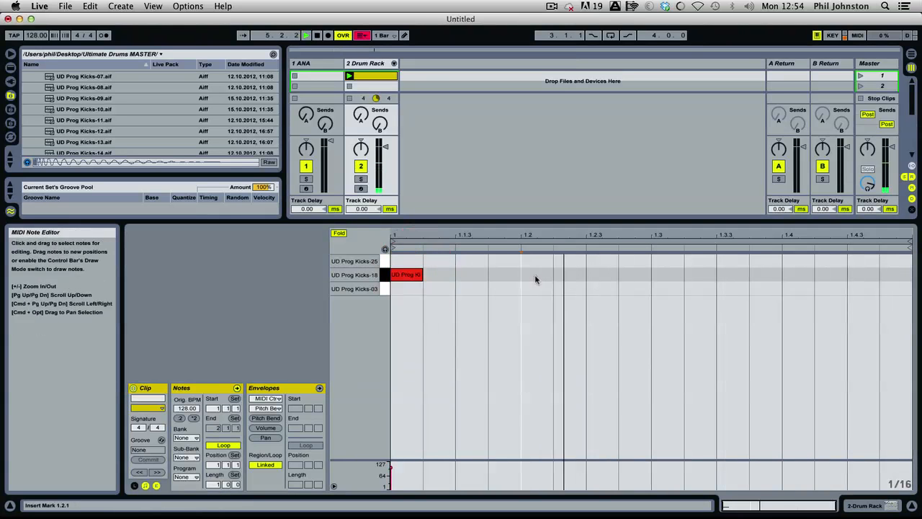
double_click(668, 274)
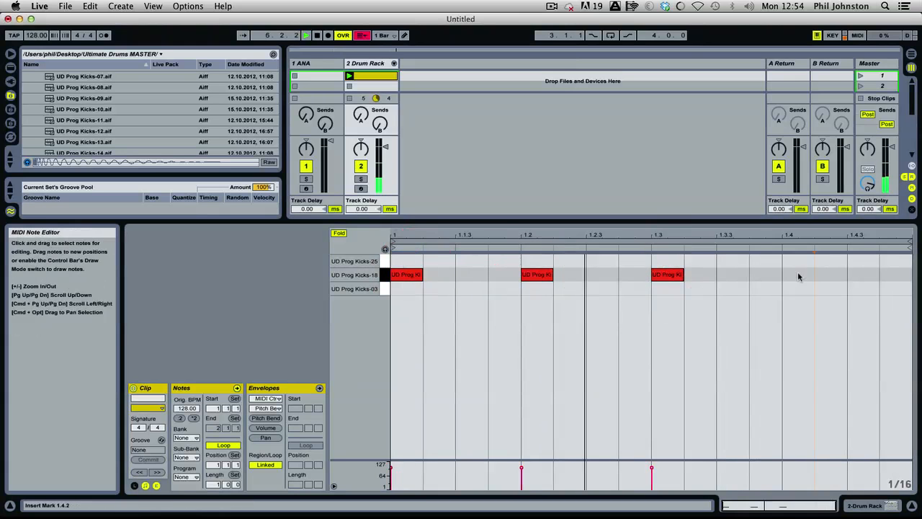
double_click(799, 274)
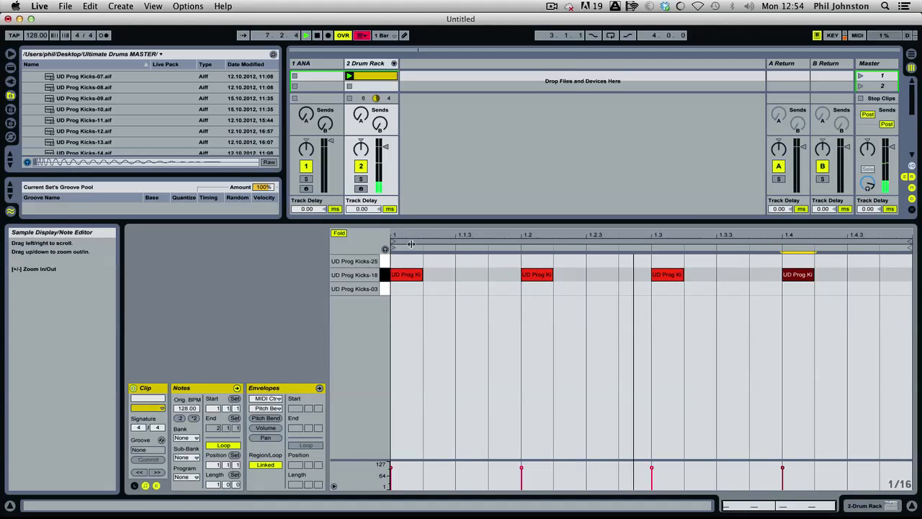
Open the Drum Rack track's devices and show the Simpler controls of the UD Prog Kicks-18 pad
double_click(370, 63)
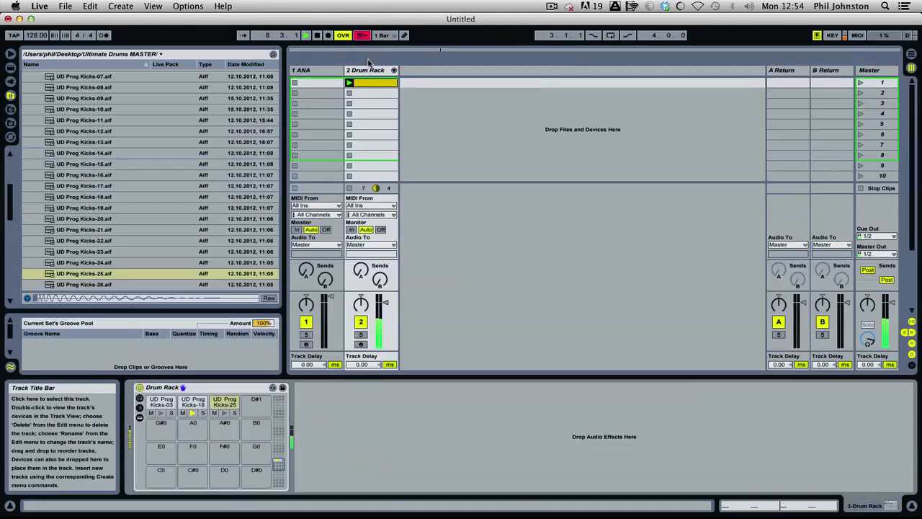
click(191, 402)
click(190, 402)
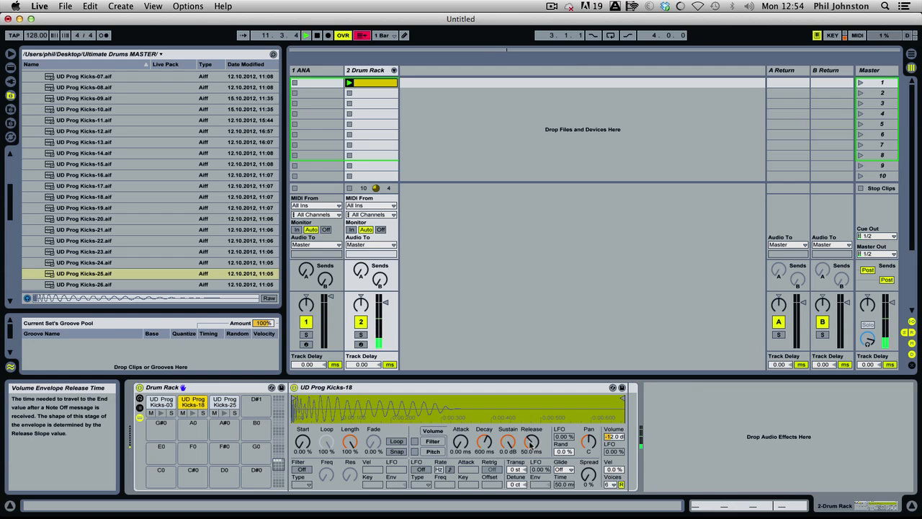
Return to the clip's note editor and select all four UD Prog Kicks-18 notes
double_click(368, 82)
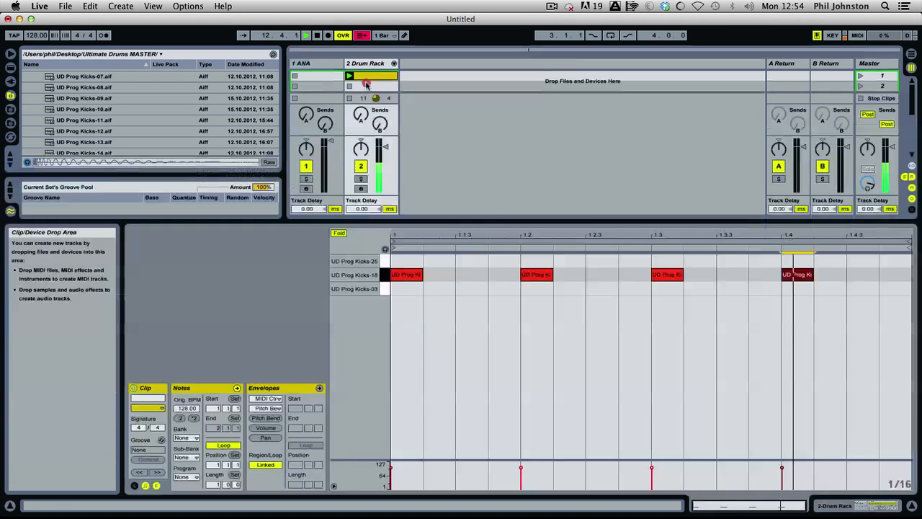
drag(392, 264, 813, 283)
click(740, 279)
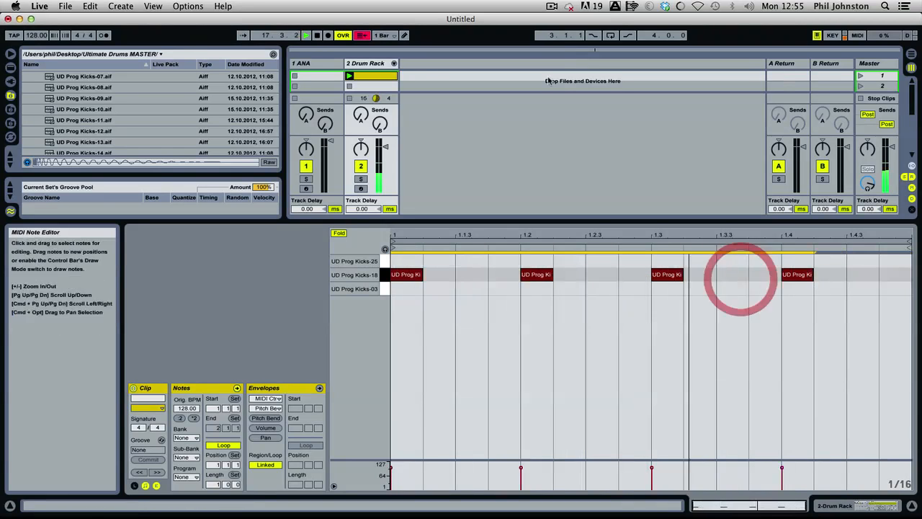
Set the UD Prog Kicks-18 Simpler's volume envelope Release to 14.8 s and reopen the clip's notes
click(366, 64)
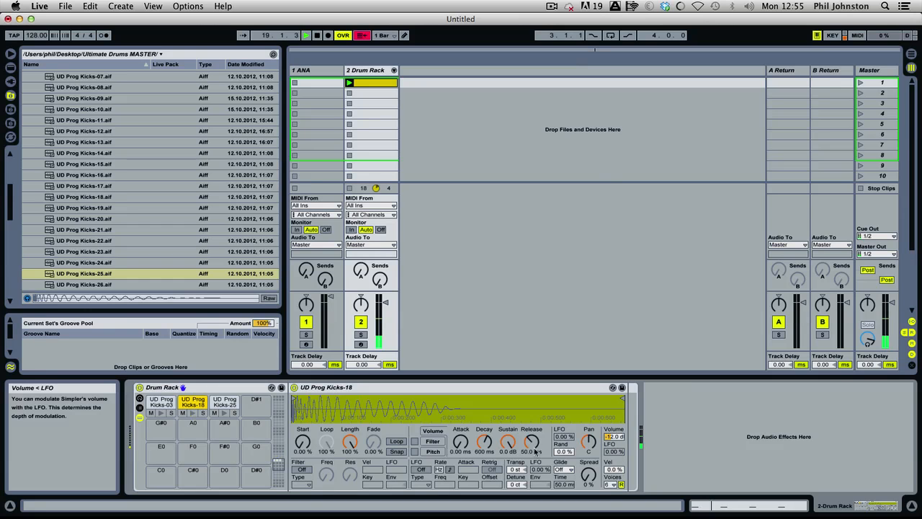
drag(531, 441, 532, 395)
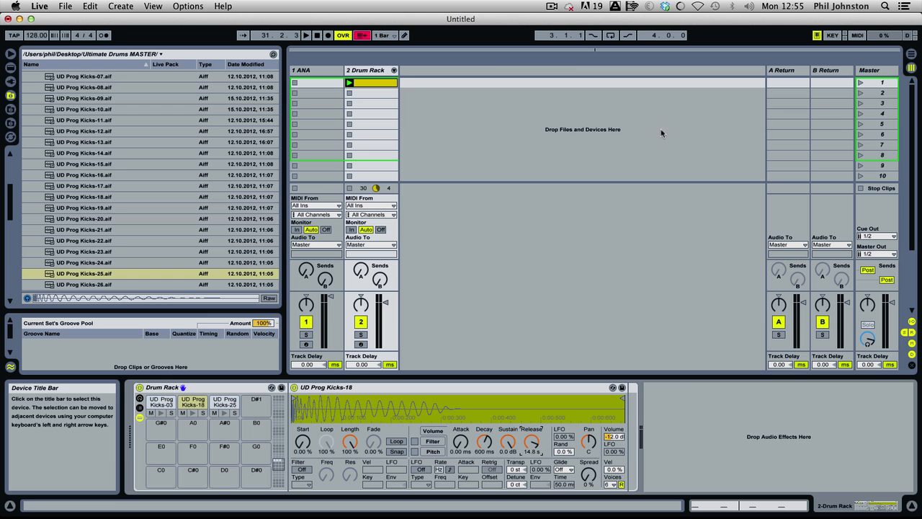
double_click(386, 81)
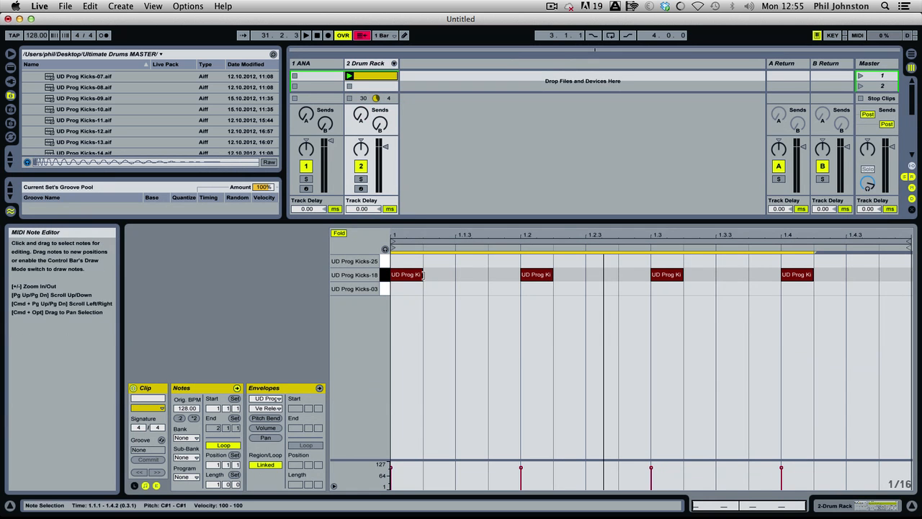
Lengthen the four UD Prog Kicks-18 notes to eighth notes and add sixteenth-note UD Prog Kicks-25 hits at 1.1.4, 1.2.3 and 1.3.4
drag(423, 274, 454, 274)
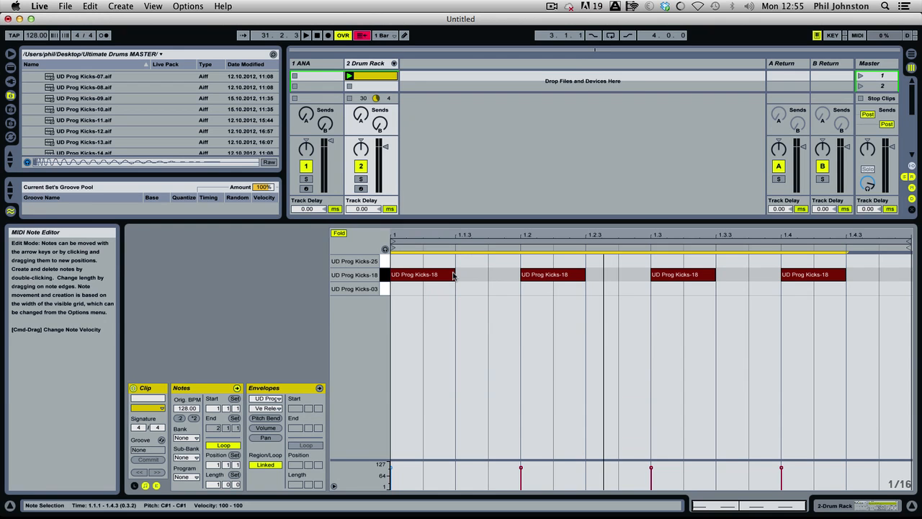
click(469, 275)
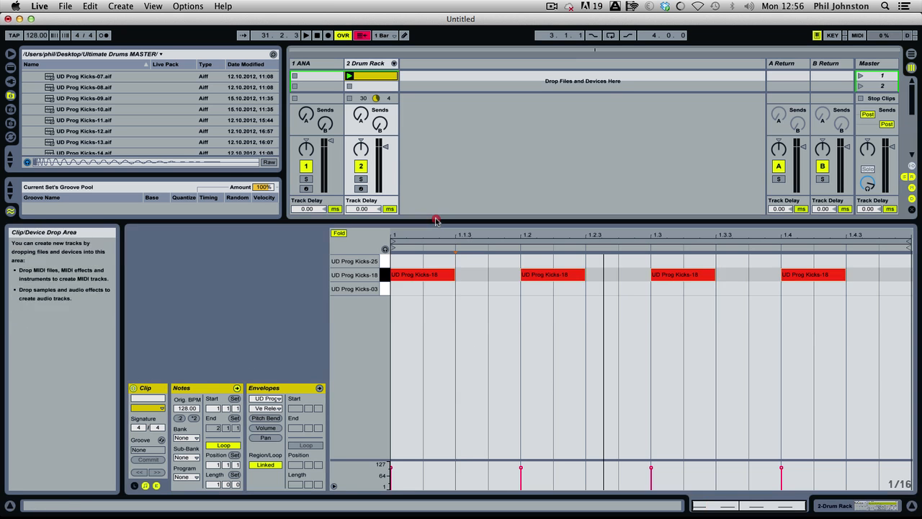
drag(436, 216, 428, 274)
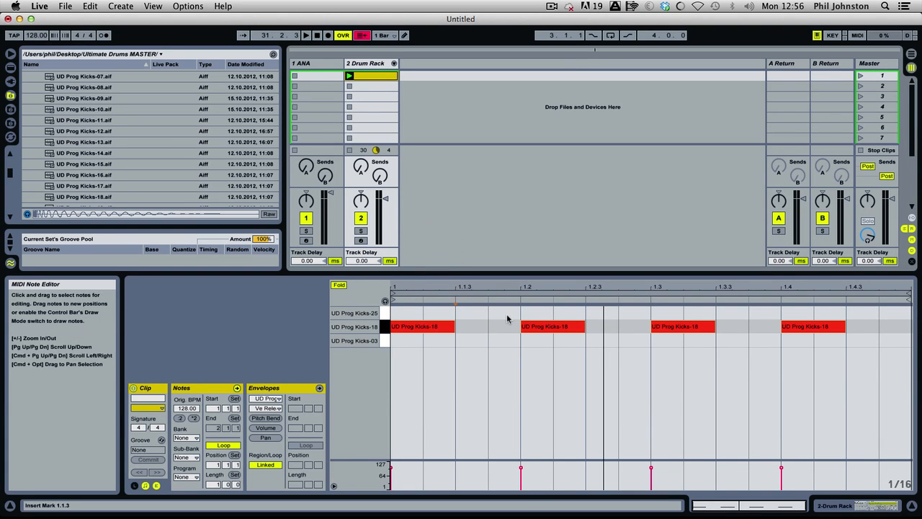
double_click(507, 312)
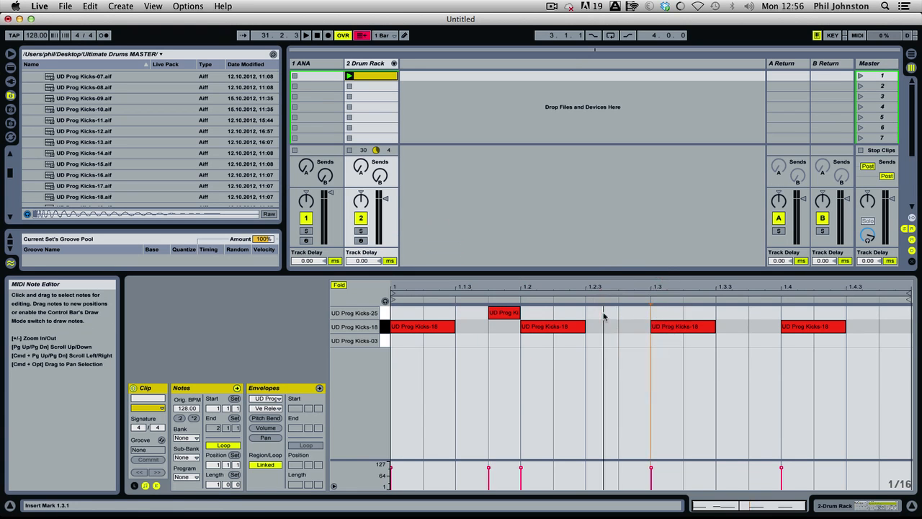
double_click(603, 313)
key(space)
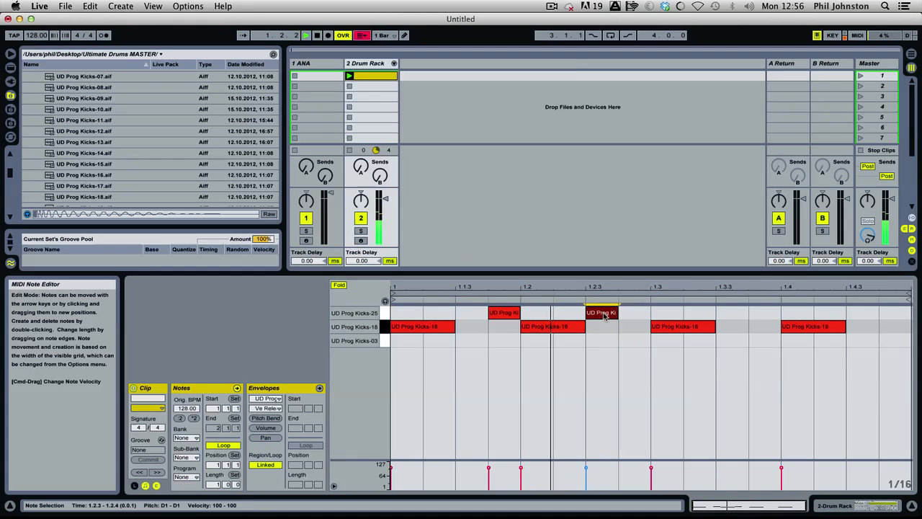
double_click(764, 313)
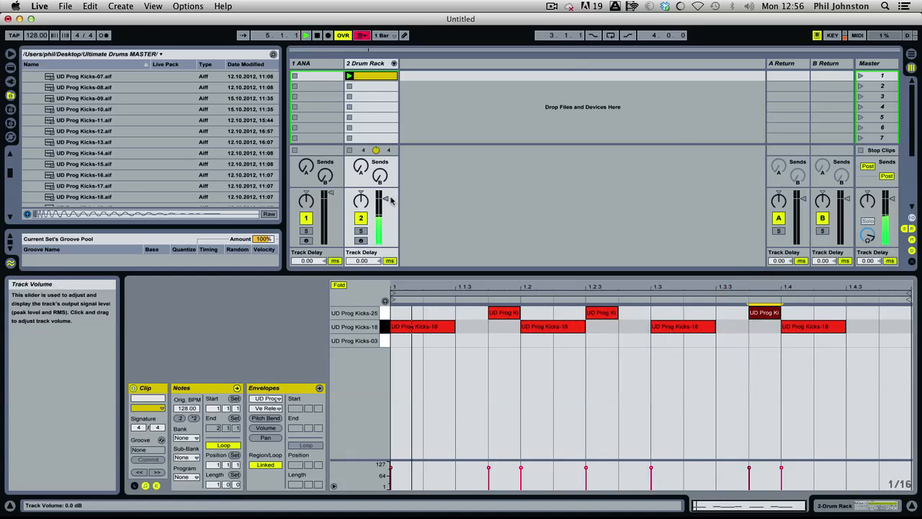
Set the UD Prog Kicks-18 Simpler's Vel to 100 %, copy it to its siblings, and lower the Drum Rack track's volume to -5.2 dB
drag(386, 199, 387, 193)
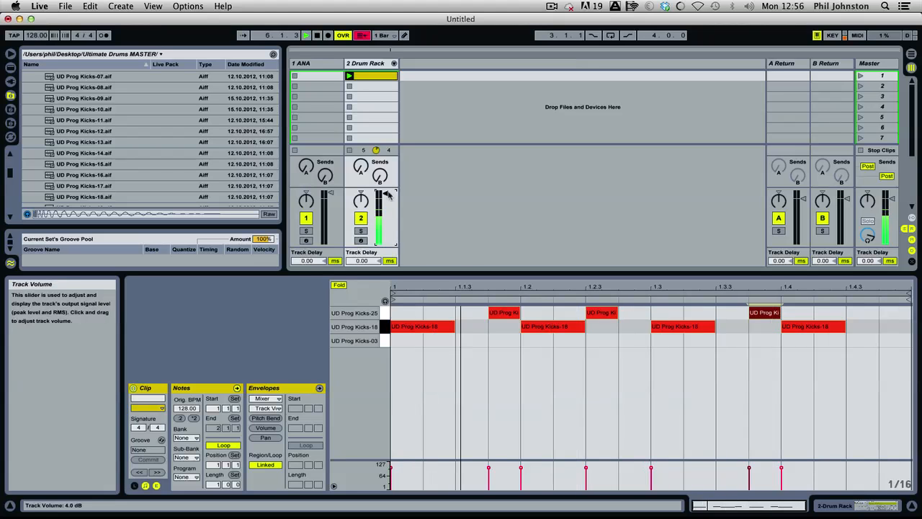
drag(387, 194, 387, 198)
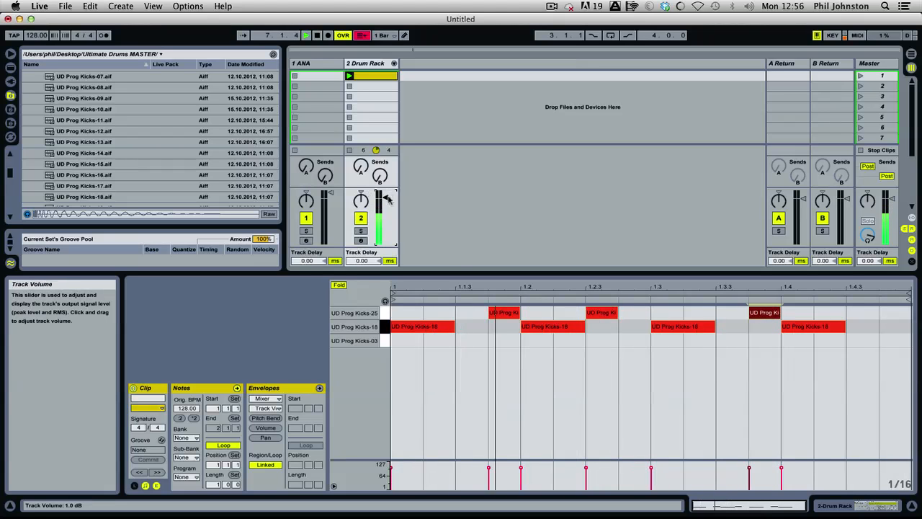
double_click(360, 63)
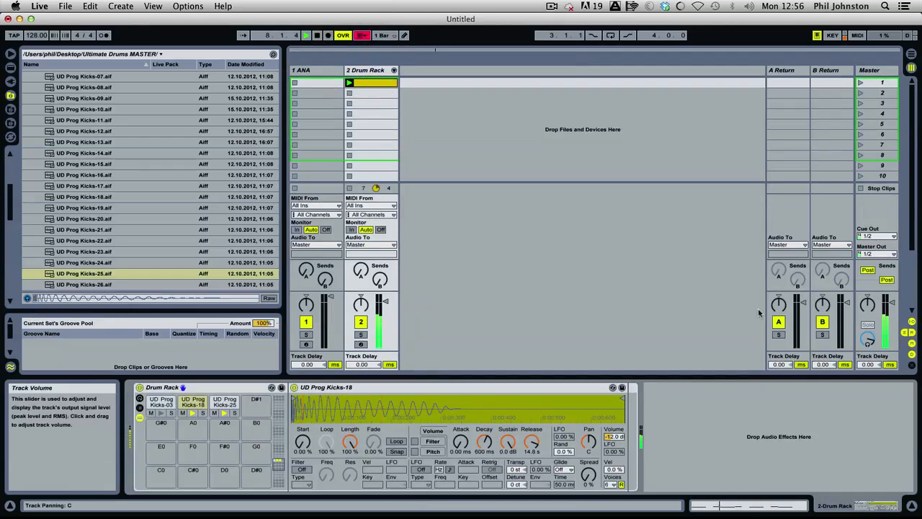
drag(625, 470, 614, 469)
drag(386, 303, 387, 310)
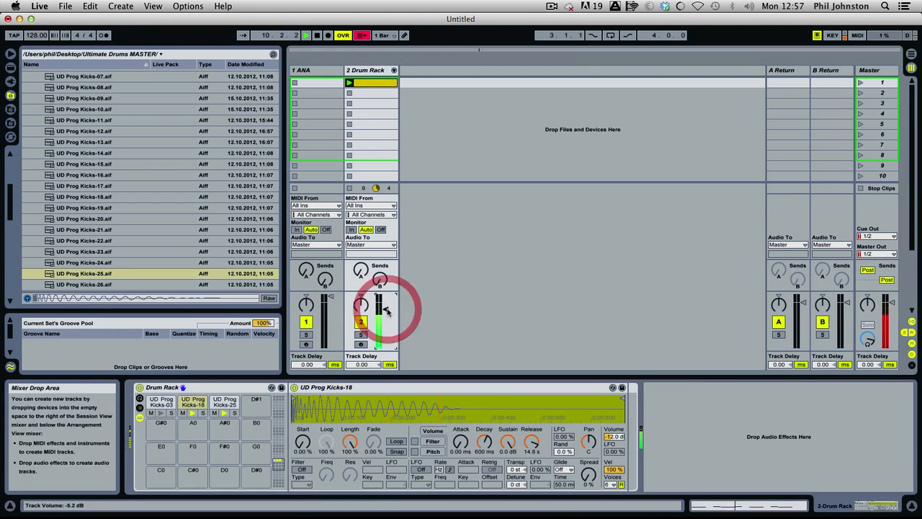
key(space)
right_click(614, 469)
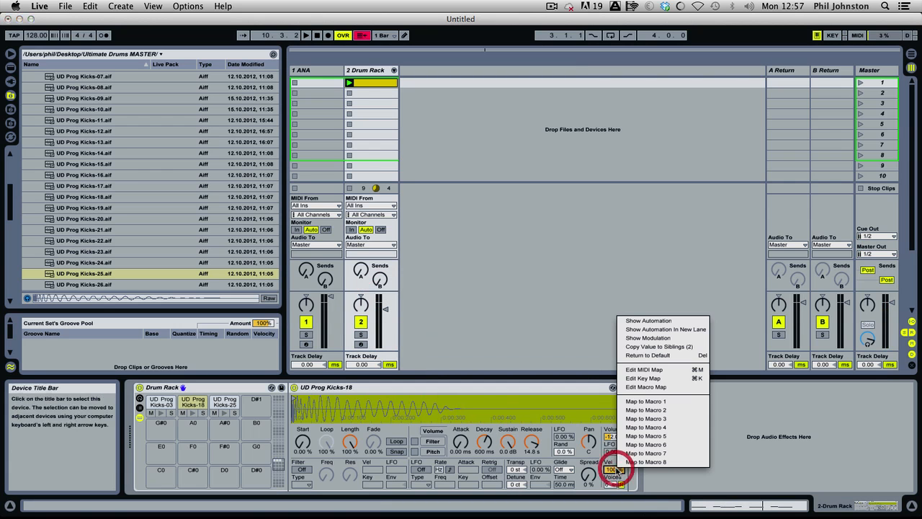
click(670, 348)
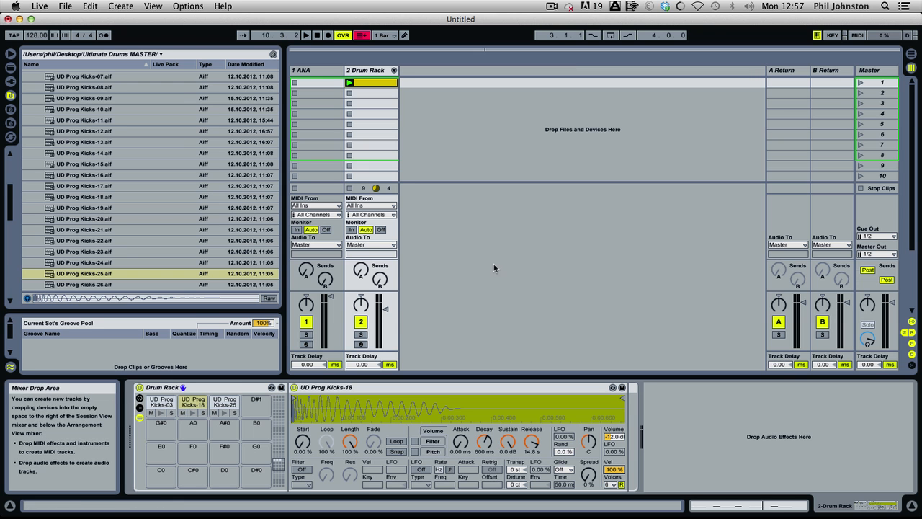
During playback, reopen the Drum Rack clip and set the three UD Prog Kicks-25 notes' velocity to 87
key(space)
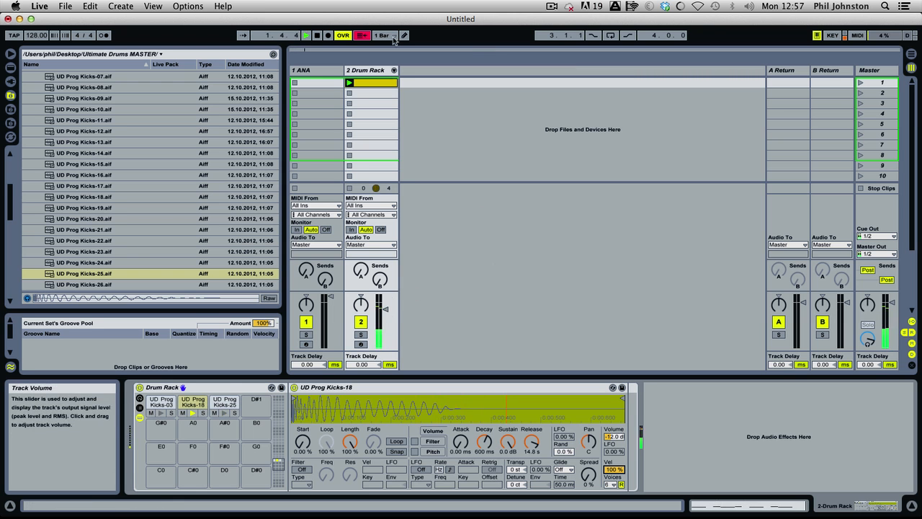
double_click(372, 82)
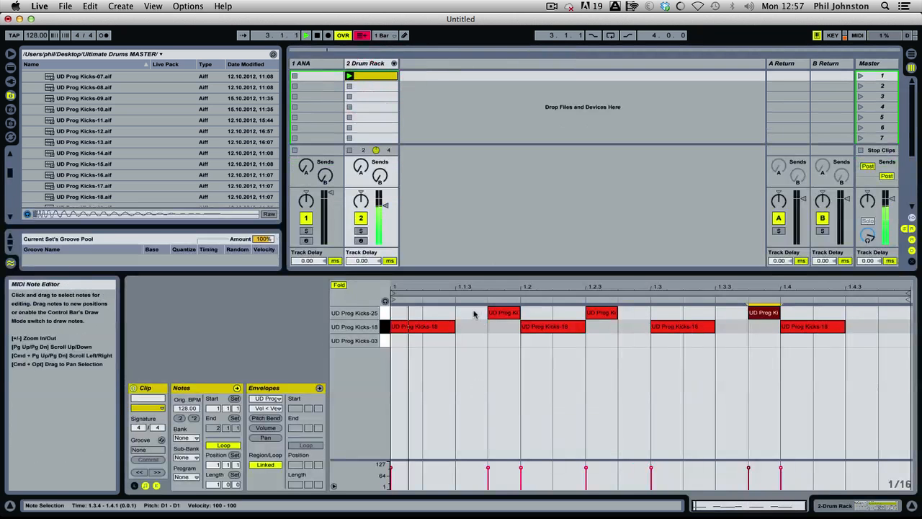
drag(475, 314, 793, 303)
mouse_move(749, 469)
mouse_down()
mouse_move(749, 486)
mouse_move(748, 472)
mouse_up()
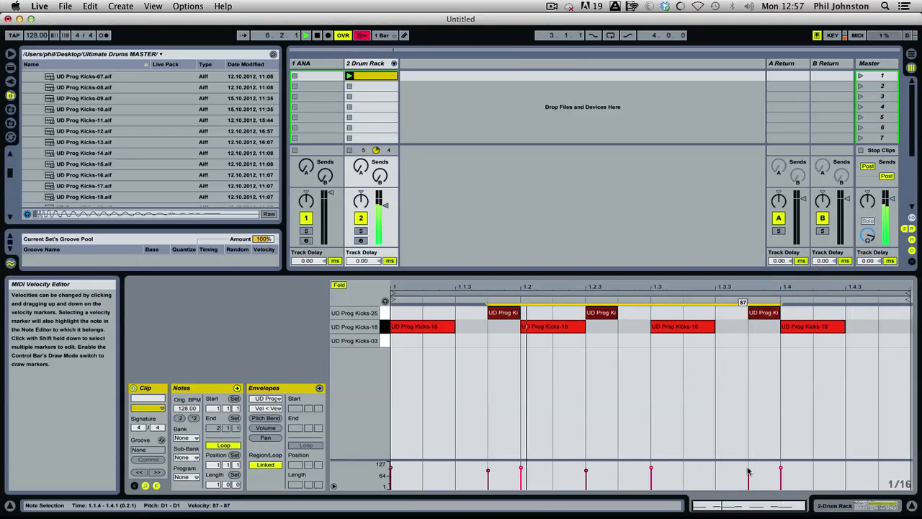
Show the Drum Rack track's devices and solo the UD Prog Kicks-25 pad
click(366, 61)
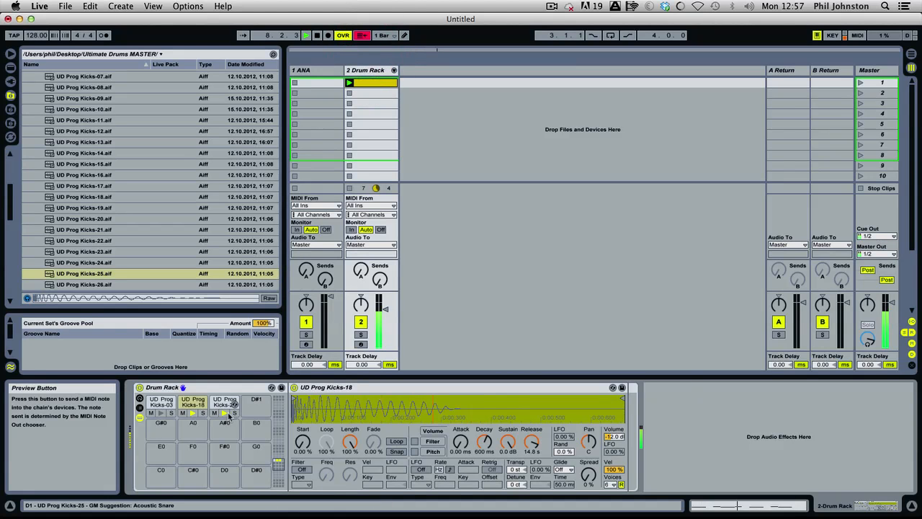
click(234, 413)
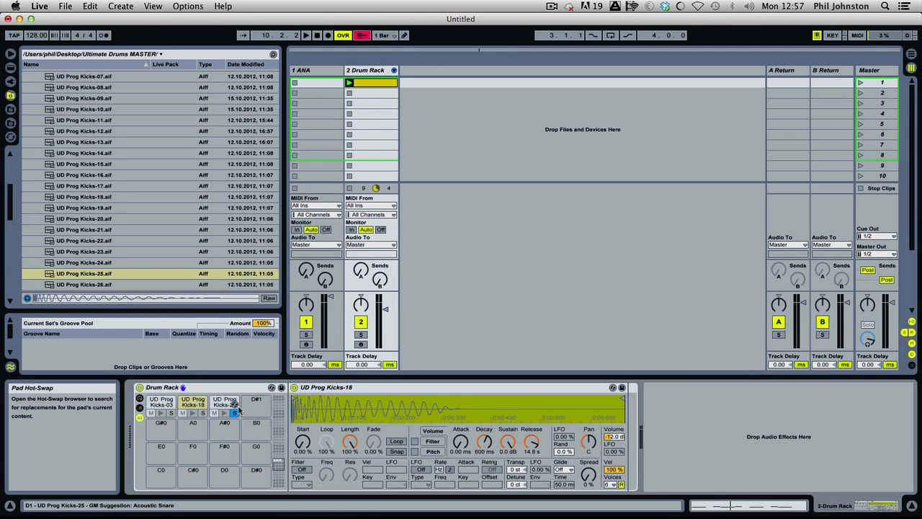
drag(463, 441, 463, 389)
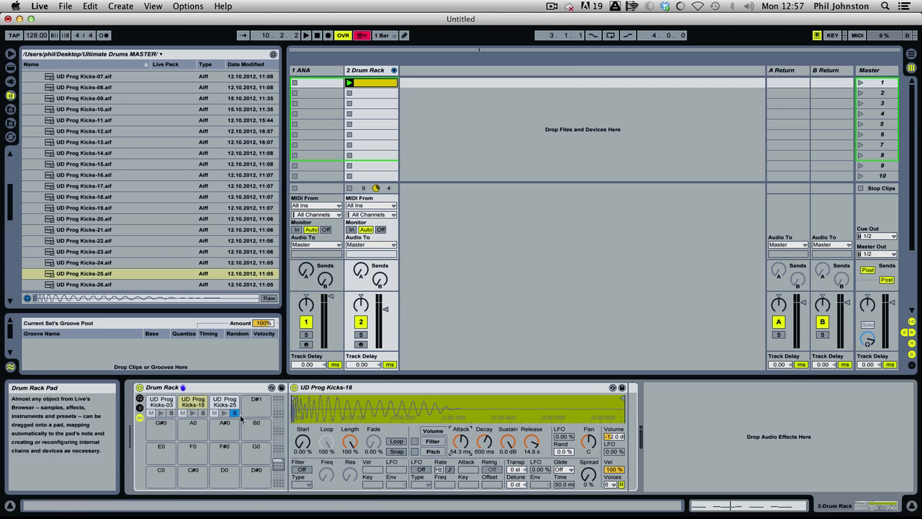
key(space)
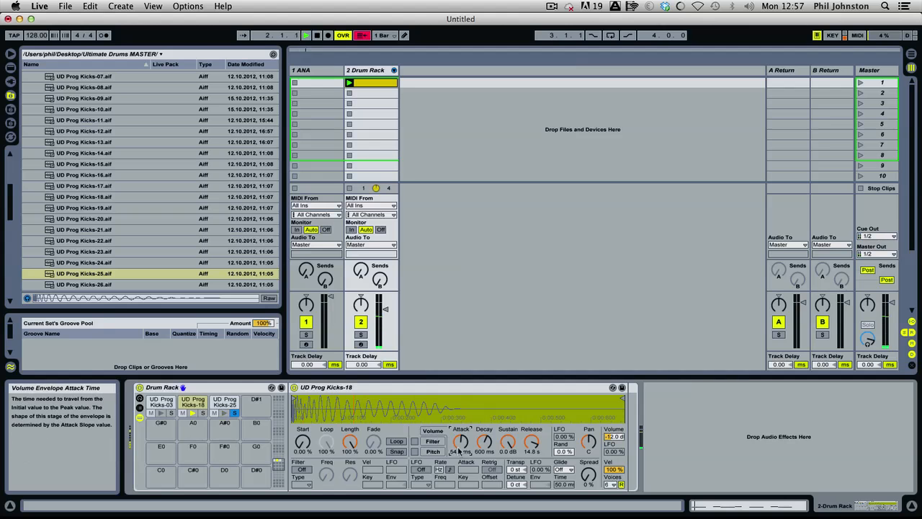
drag(460, 441, 460, 411)
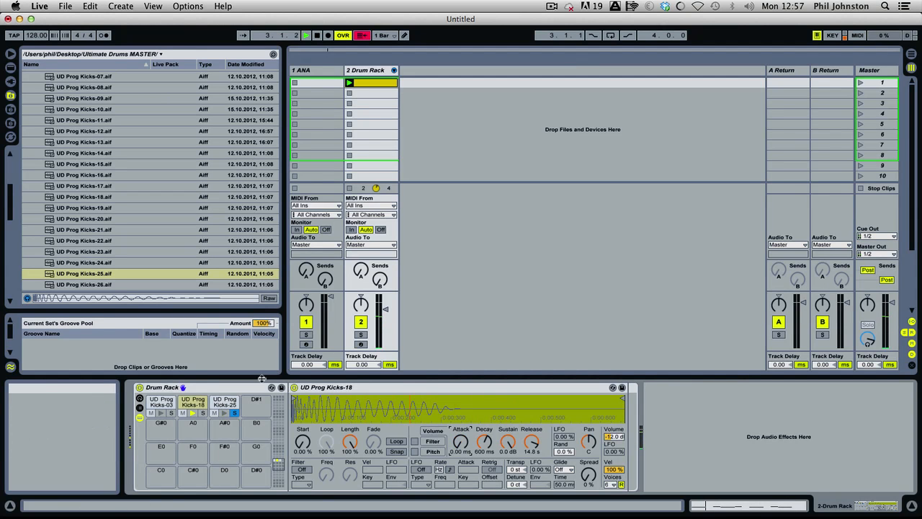
Set the UD Prog Kicks-25 Simpler's volume envelope Attack to 3.97 ms and take the pad out of solo
click(224, 402)
drag(460, 442, 461, 387)
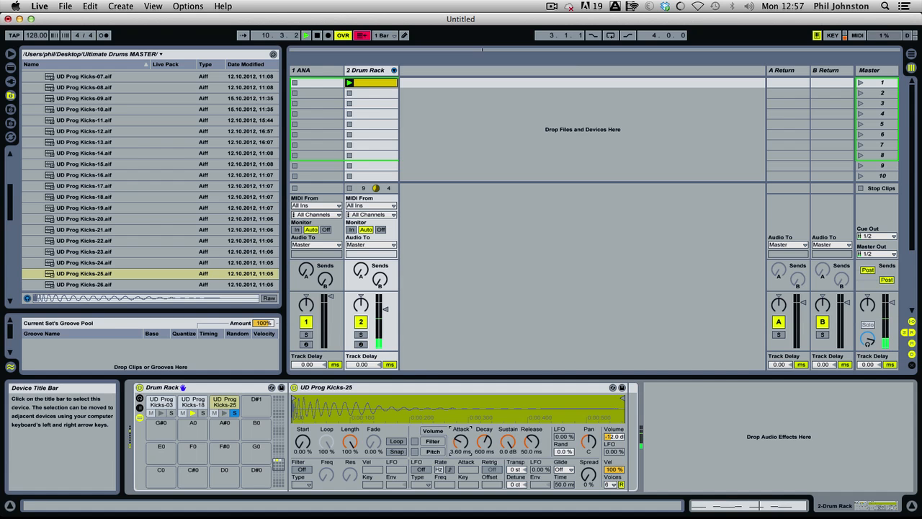
click(235, 411)
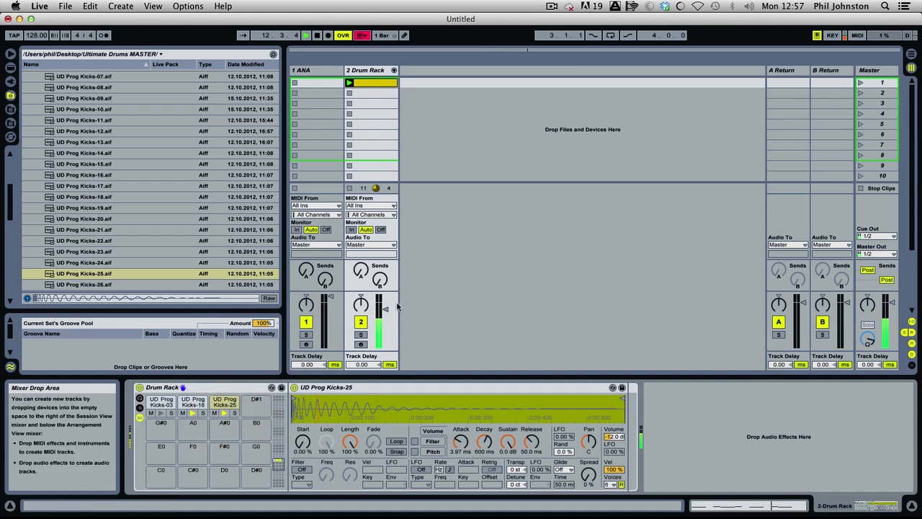
Raise the Drum Rack track's volume slightly, set UD Prog Kicks-25's Attack to 7.82 ms and audition the pattern
drag(385, 311, 386, 307)
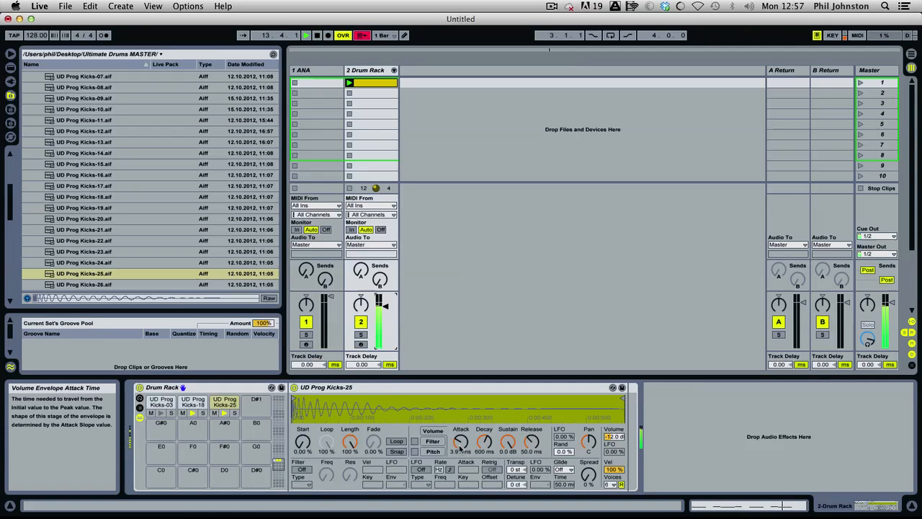
mouse_move(460, 441)
mouse_down()
mouse_move(461, 389)
mouse_move(461, 451)
mouse_up()
key(space)
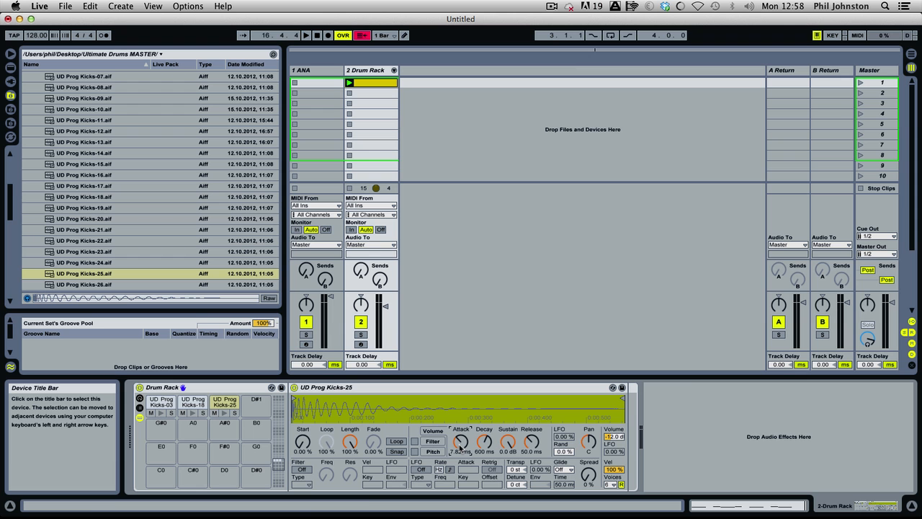
key(space)
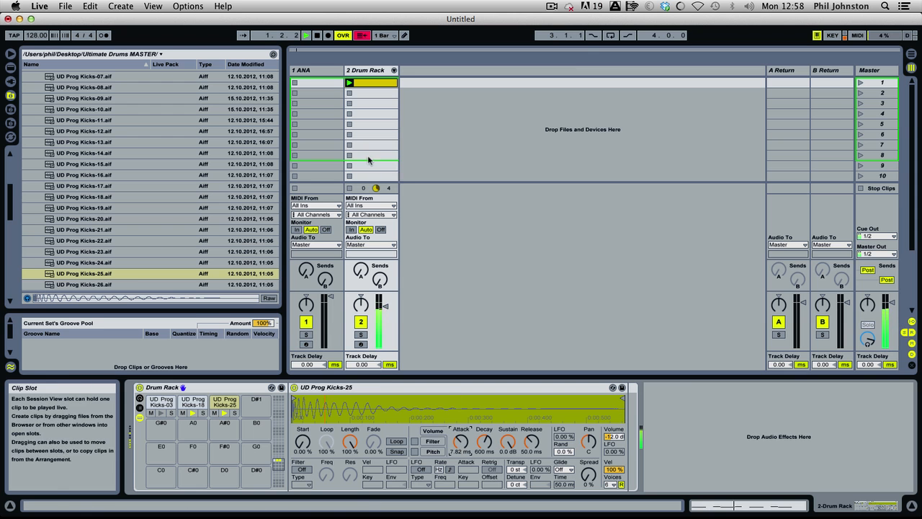
key(space)
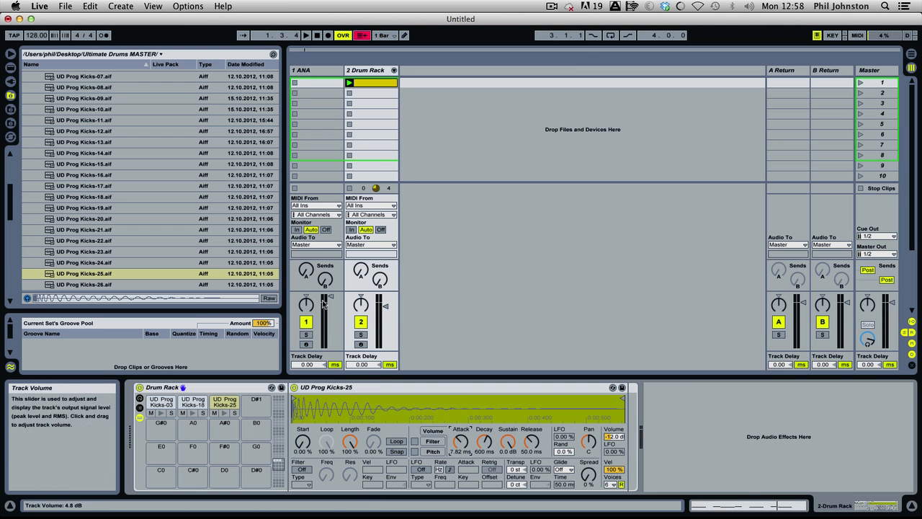
Arm the ANA track for recording and load the preset 1.5 Arriving at Epsilon in its ANA synth
click(306, 345)
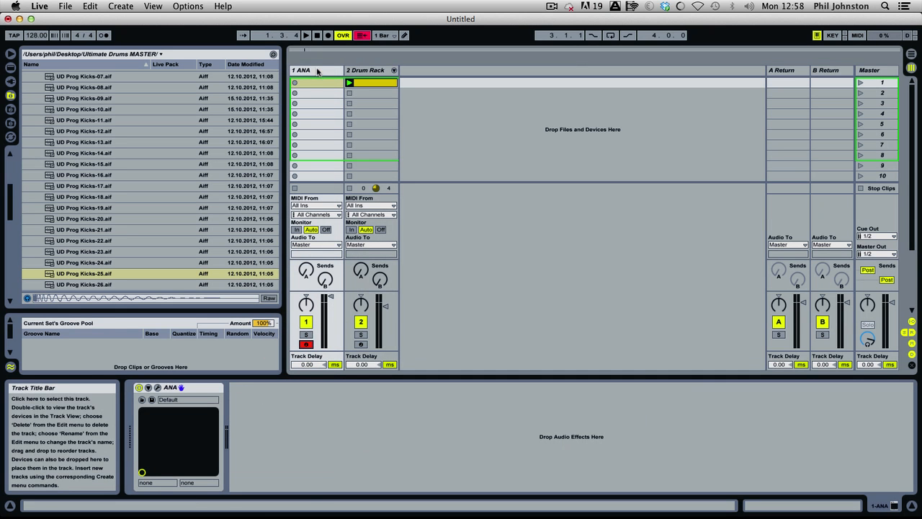
click(318, 69)
click(159, 387)
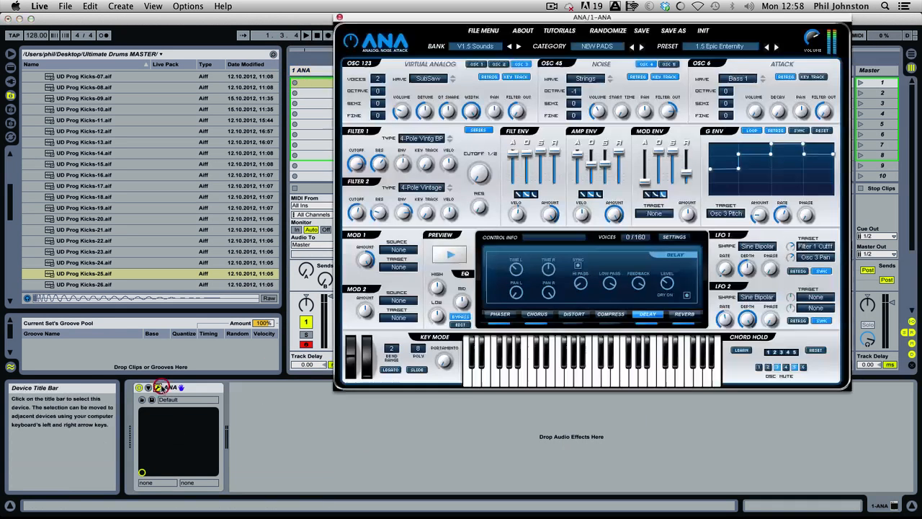
click(708, 46)
click(710, 56)
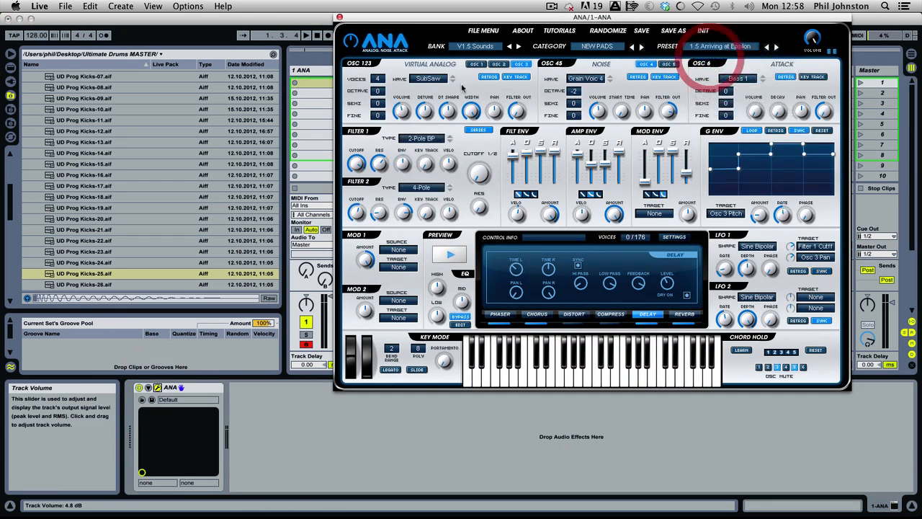
click(340, 17)
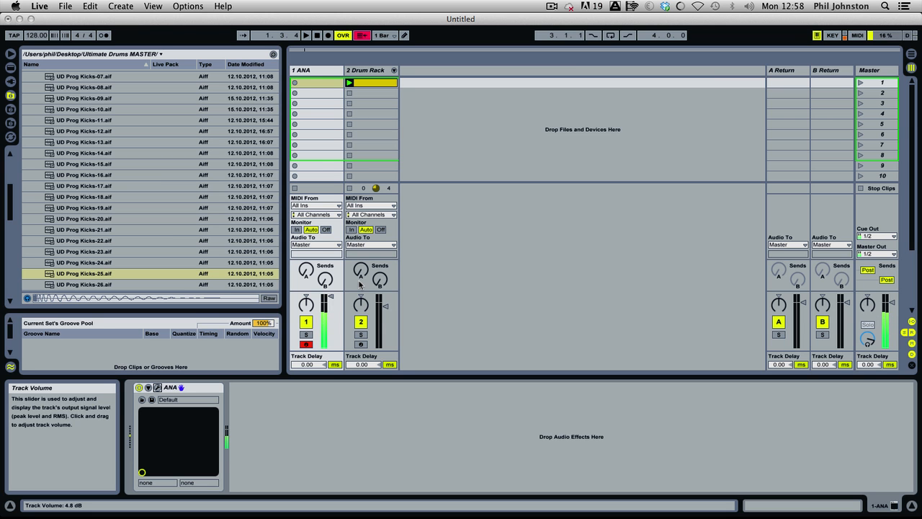
Record a played pad part into the ANA track's first clip slot and lower that track's volume
click(295, 83)
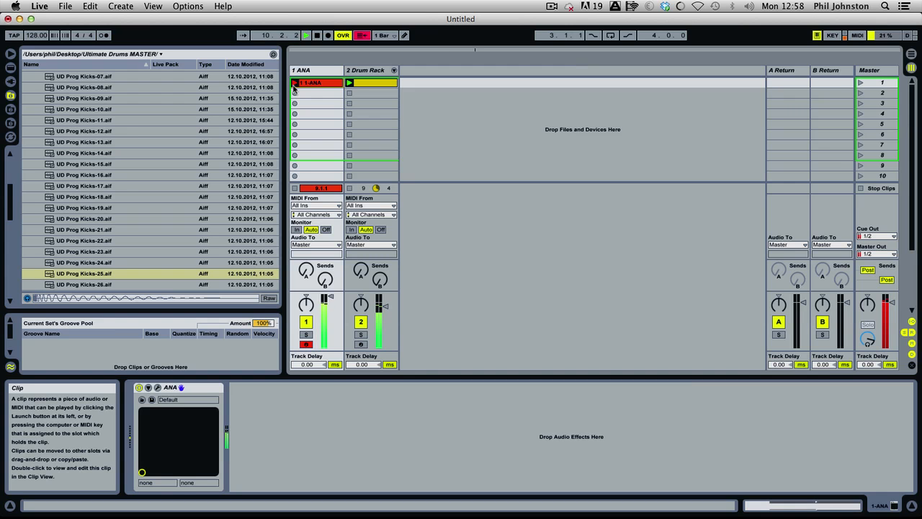
key(space)
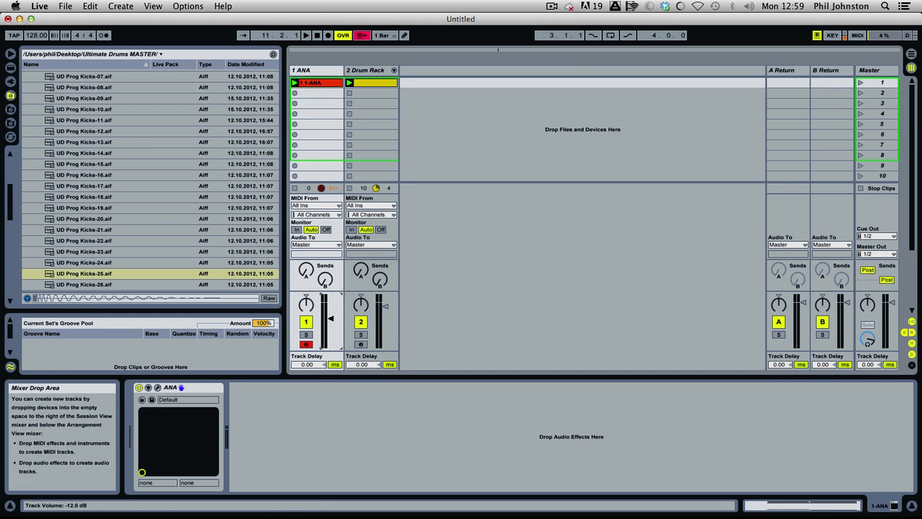
drag(331, 311, 329, 324)
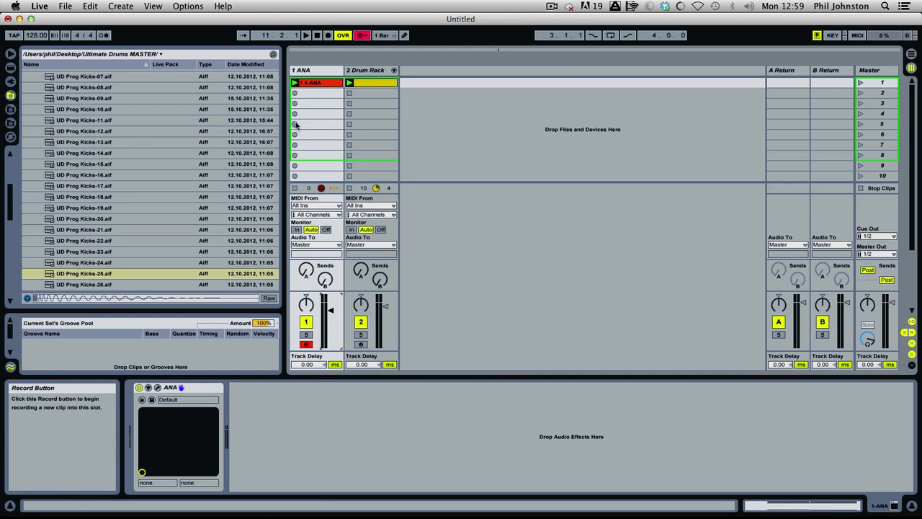
Open the recorded ANA clip, align the first chord's note starts to 3.1.1, set the loop start to bar 3 and play it
double_click(319, 82)
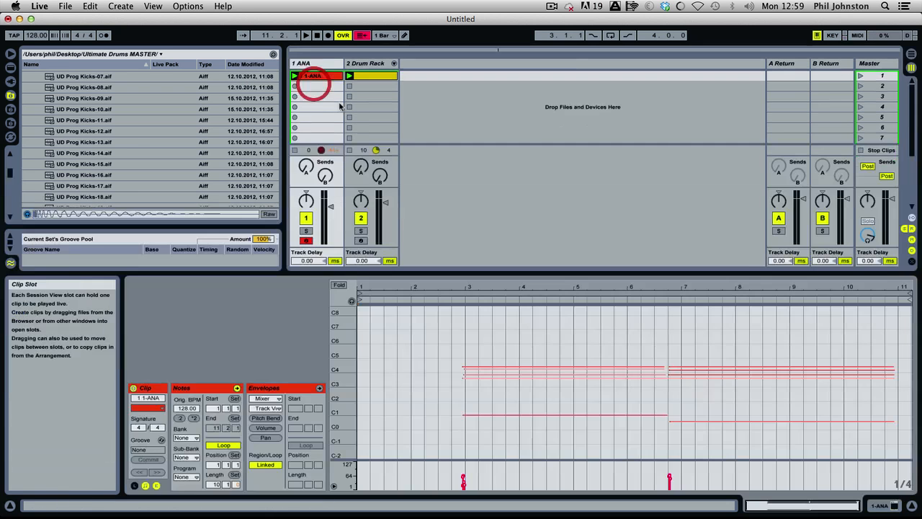
click(582, 347)
key(super+a)
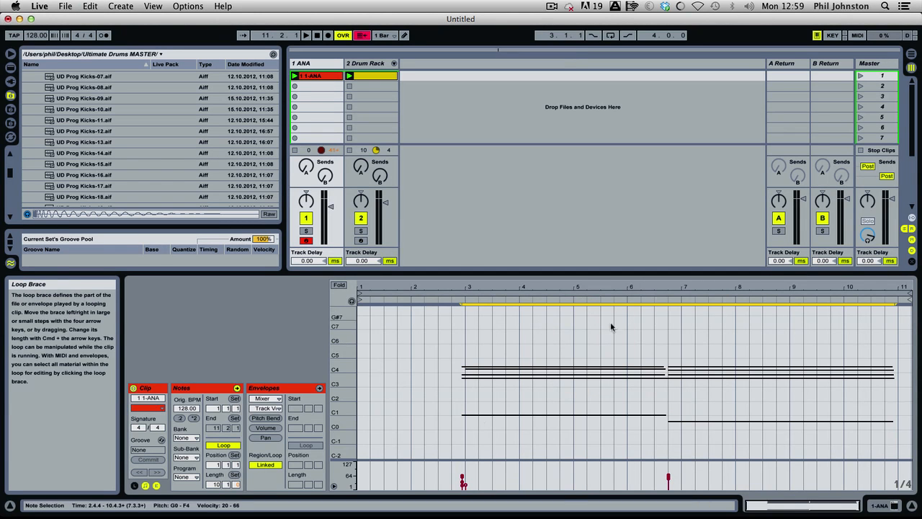
drag(458, 334, 465, 415)
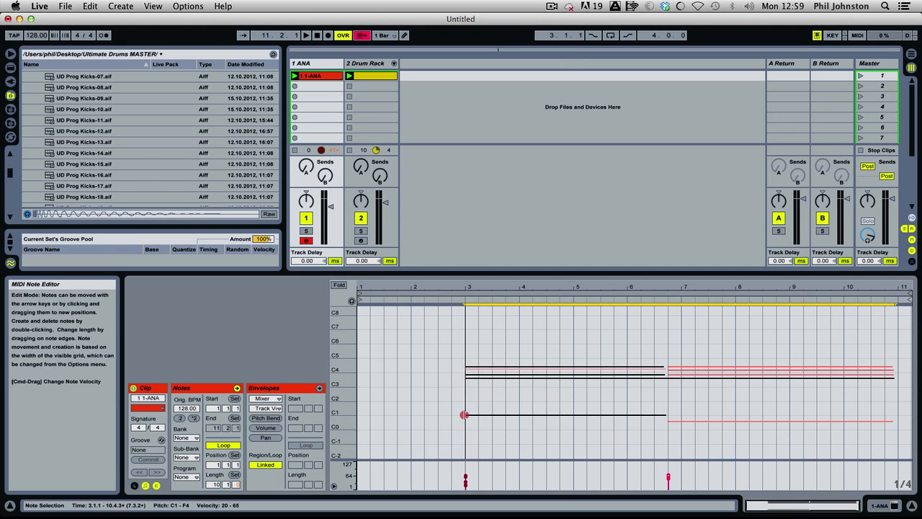
click(560, 385)
drag(360, 292, 465, 292)
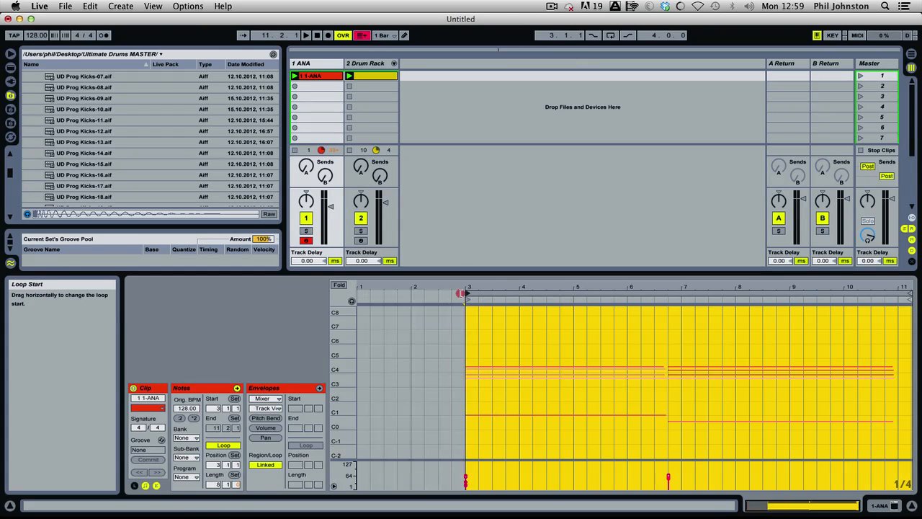
key(space)
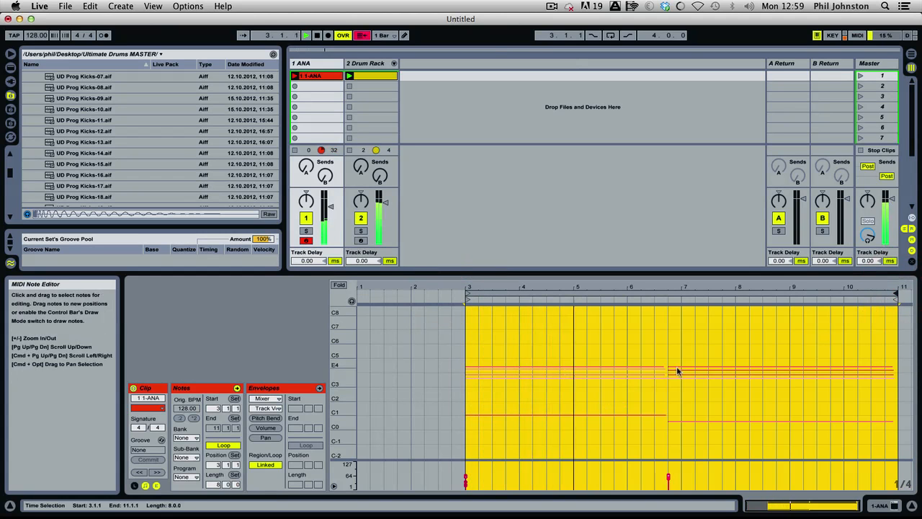
Extend the first chord's notes and the loop start back to 2.4.1, and align the second chord's note starts to the grid
click(482, 368)
key(super+a)
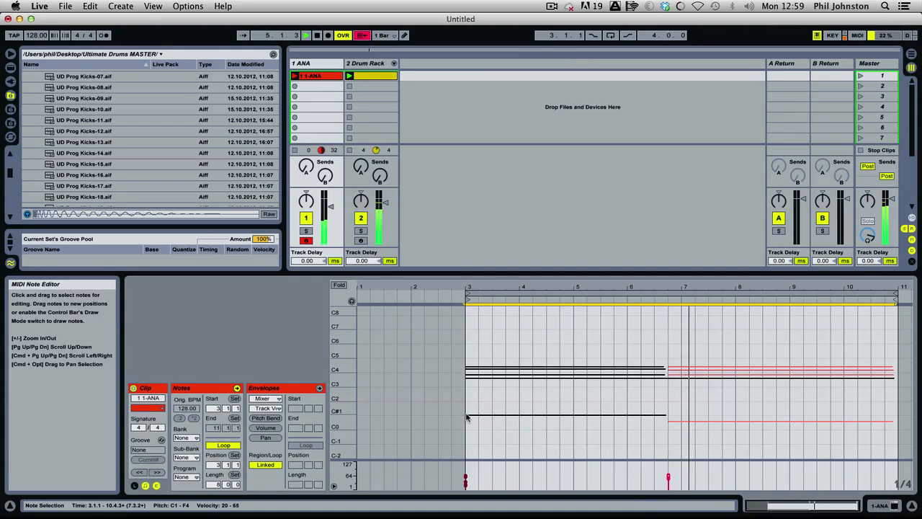
drag(466, 418, 456, 415)
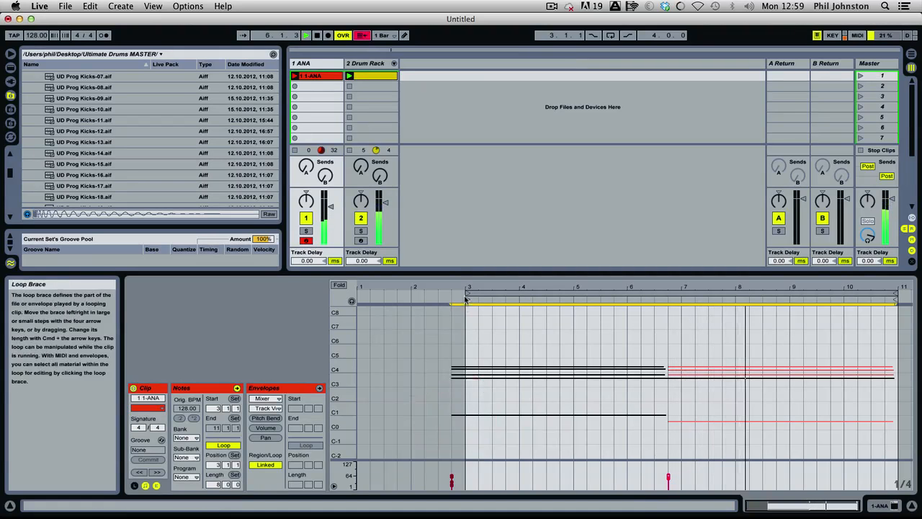
drag(468, 294, 456, 294)
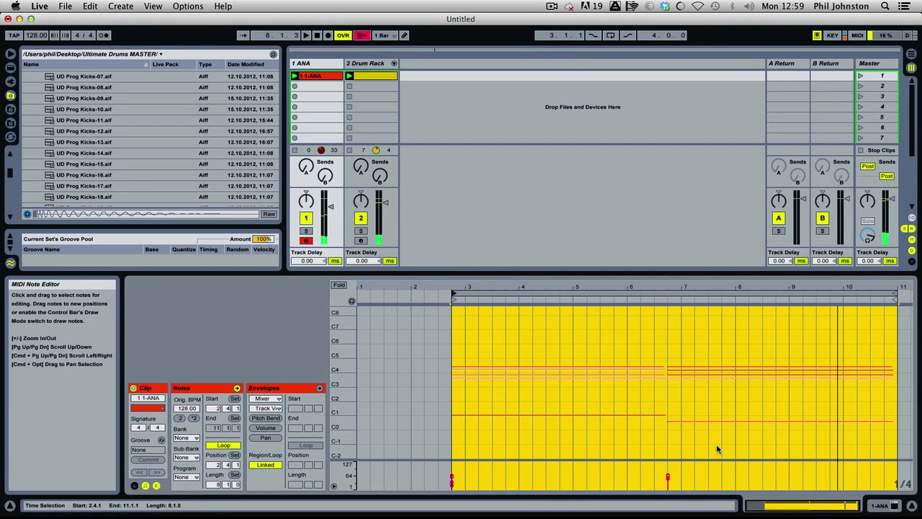
drag(674, 340, 670, 433)
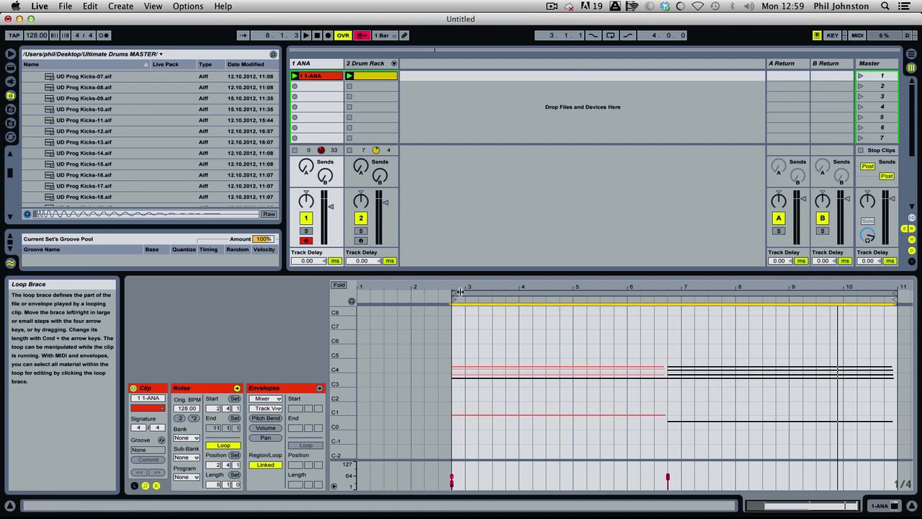
Return the ANA clip's loop start to 1.1.1 and move all pad notes so the first chord begins at 1.1.1
drag(456, 294, 289, 283)
drag(431, 351, 812, 437)
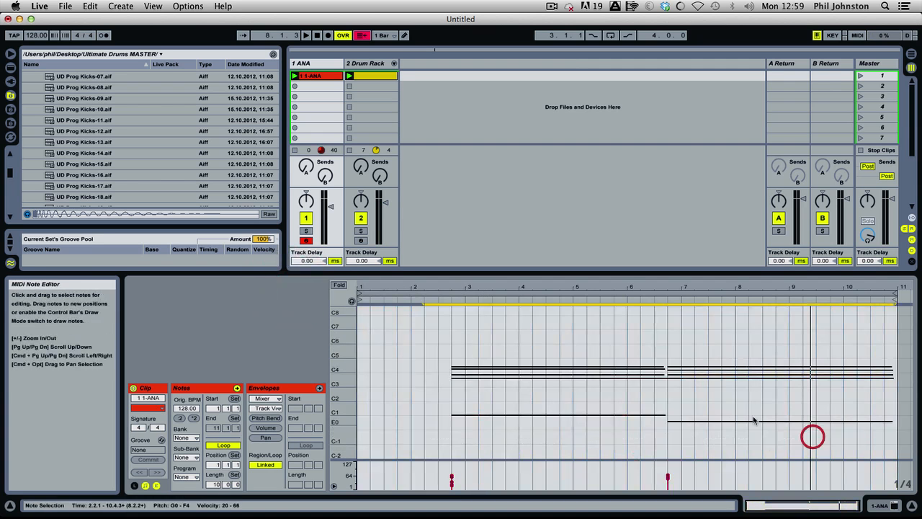
drag(347, 401, 375, 402)
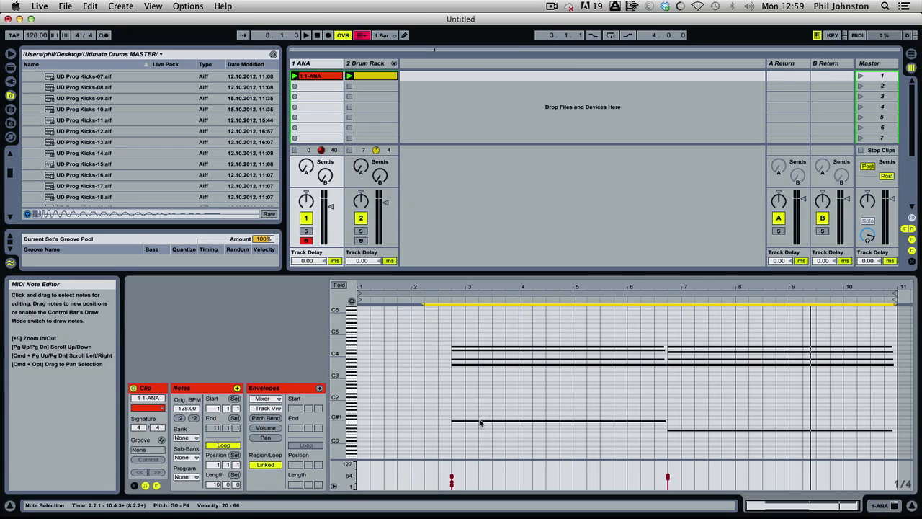
drag(479, 421, 392, 423)
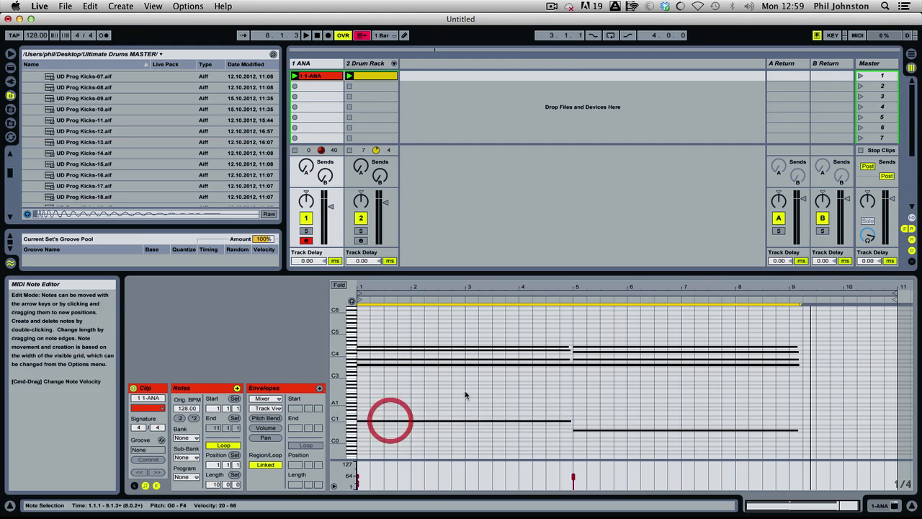
Trim the second chord and the ANA clip's loop end to bar 9, and lower the ANA track's volume slightly during playback
click(745, 323)
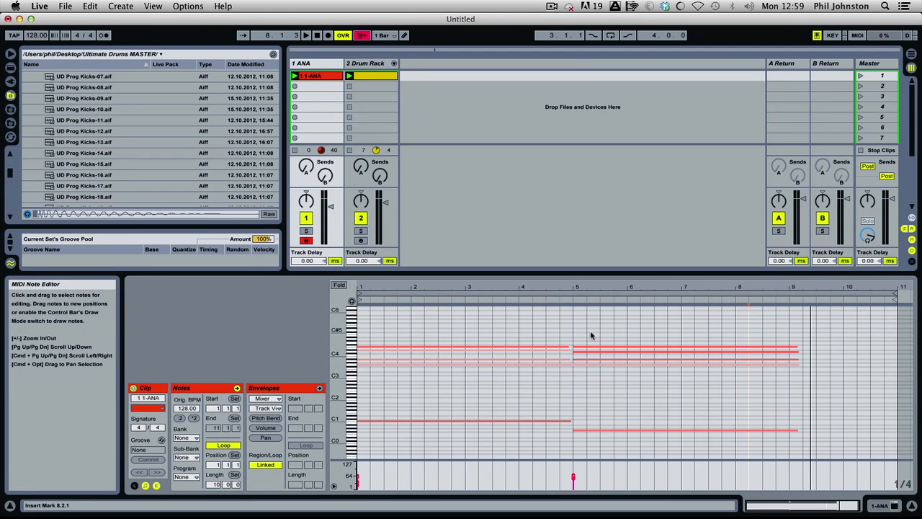
mouse_move(775, 325)
mouse_down()
mouse_move(789, 448)
mouse_move(786, 431)
mouse_up()
drag(895, 291, 790, 292)
key(space)
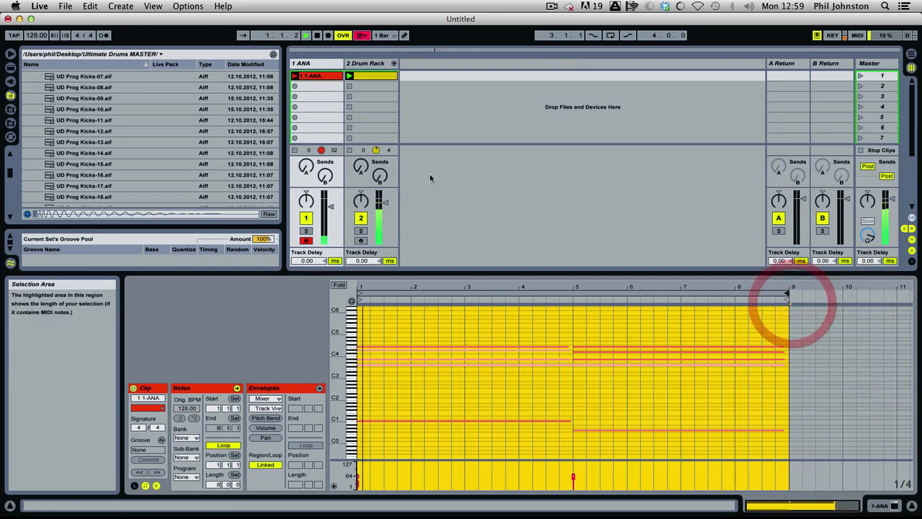
click(333, 209)
drag(332, 207, 331, 210)
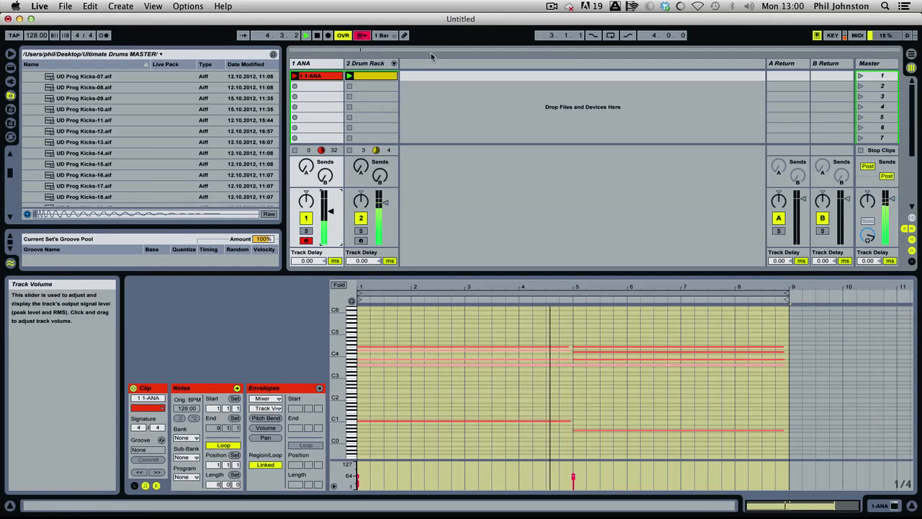
Find UD Prog Claps-01.aif in the UD Prog Claps folder and load it onto the Drum Rack's D#1 pad
click(369, 66)
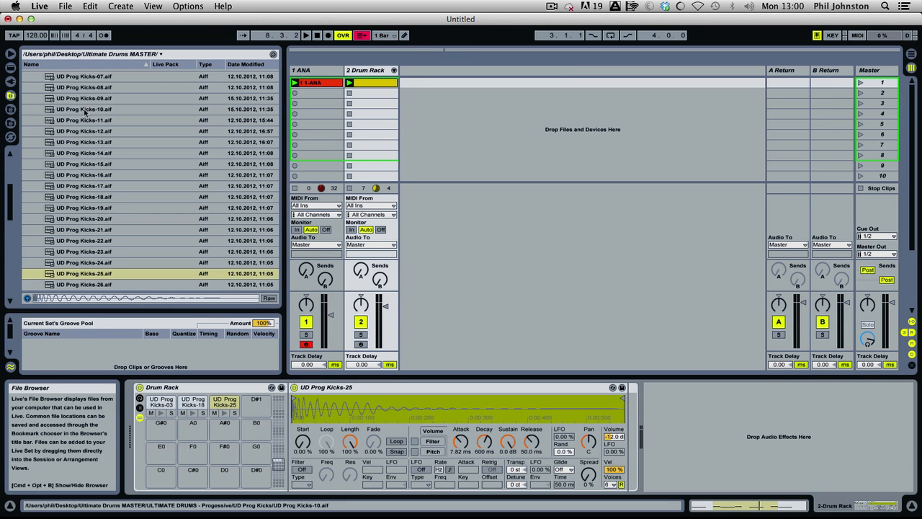
drag(10, 205, 10, 181)
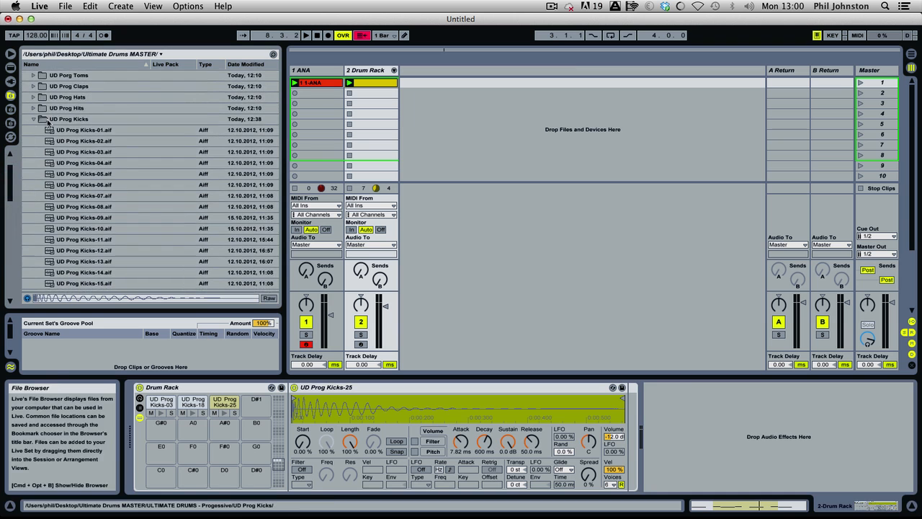
click(34, 119)
click(33, 109)
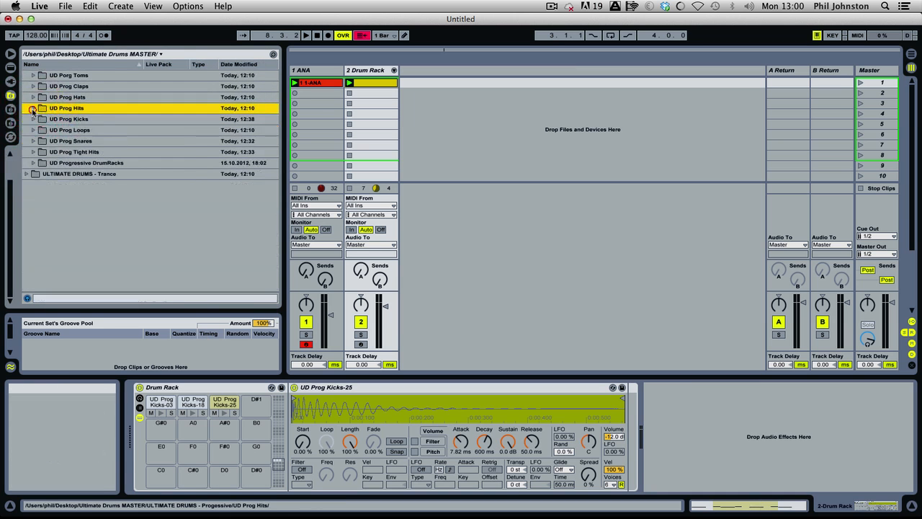
click(33, 109)
click(33, 86)
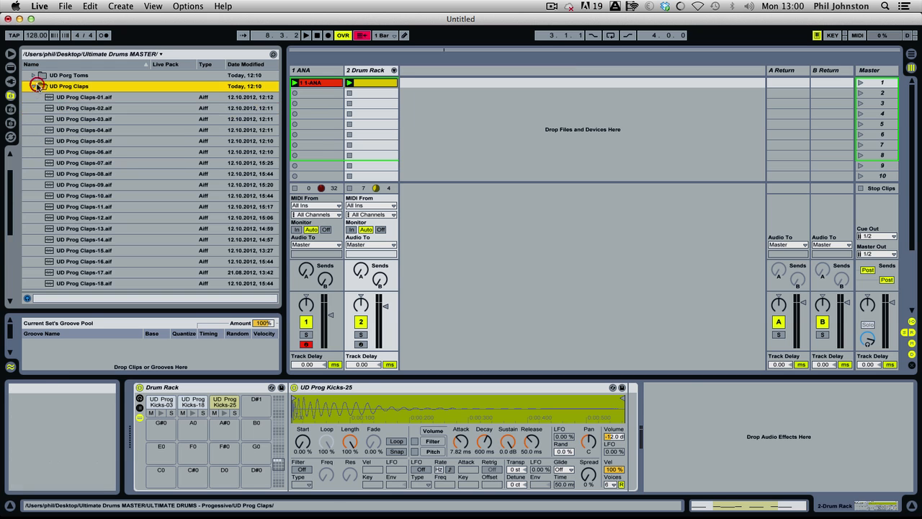
click(99, 98)
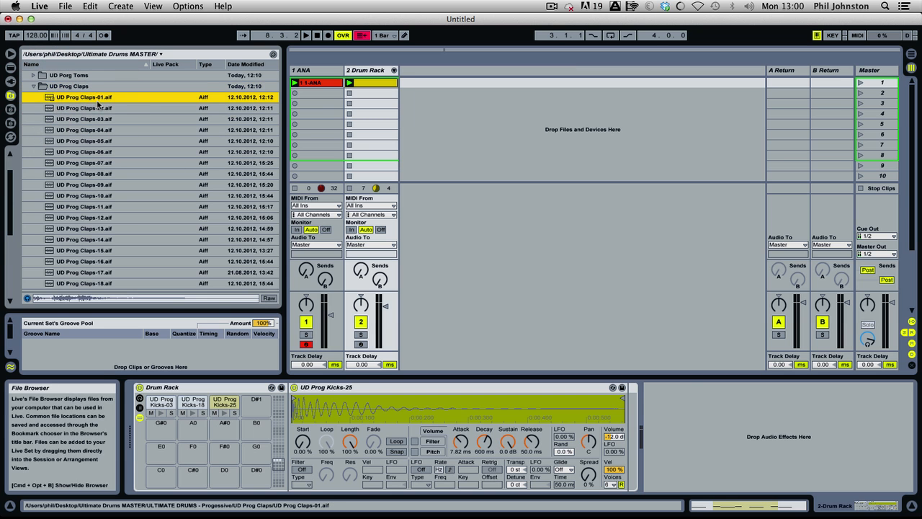
drag(94, 99, 258, 404)
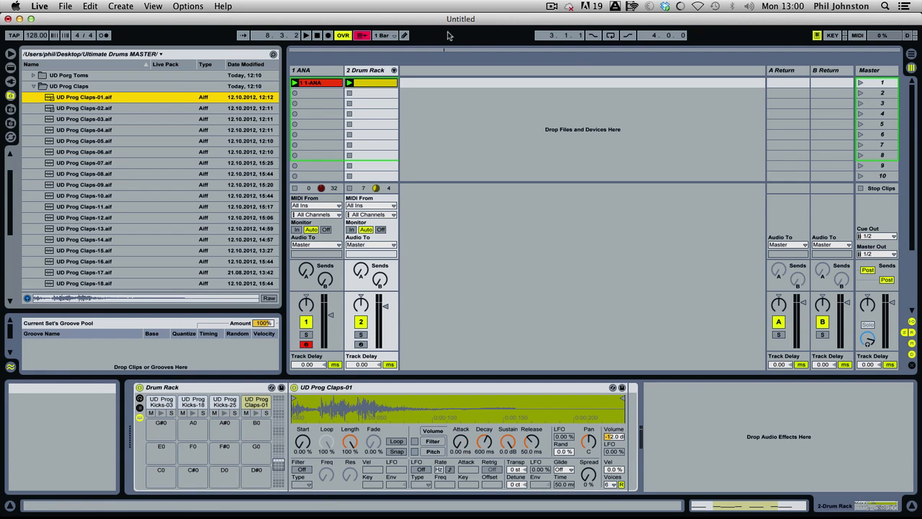
Add UD Prog Claps-01 notes on beats 1.2 and 1.4 of the drum clip and lengthen both to an eighth note during playback
click(372, 83)
click(544, 313)
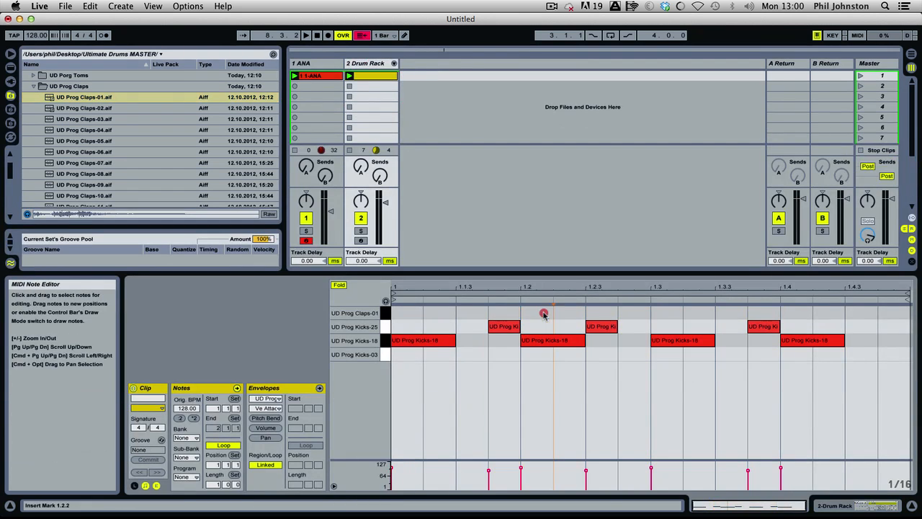
double_click(543, 313)
click(797, 313)
double_click(797, 313)
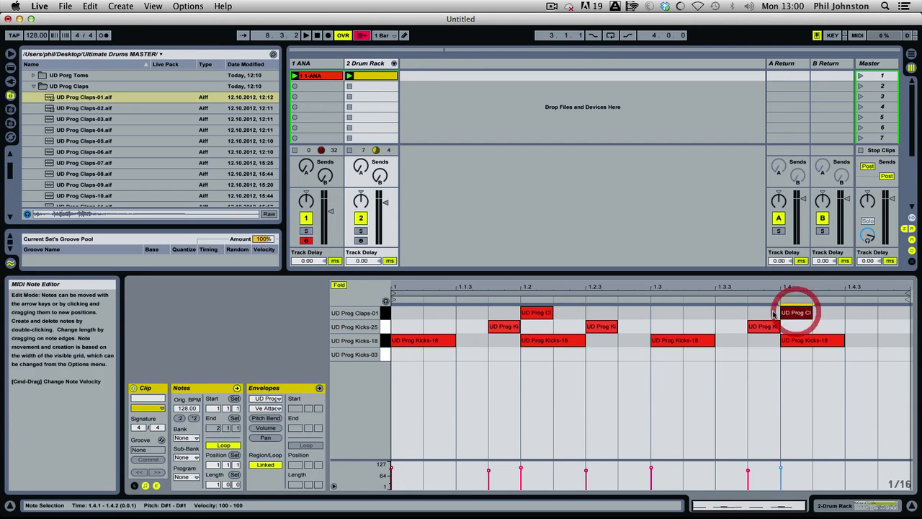
key(space)
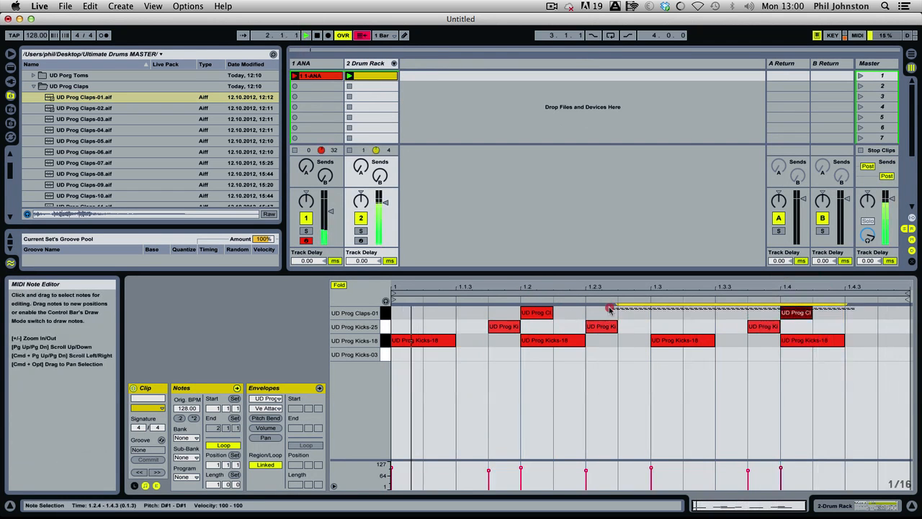
shift+click(534, 312)
drag(563, 312, 585, 312)
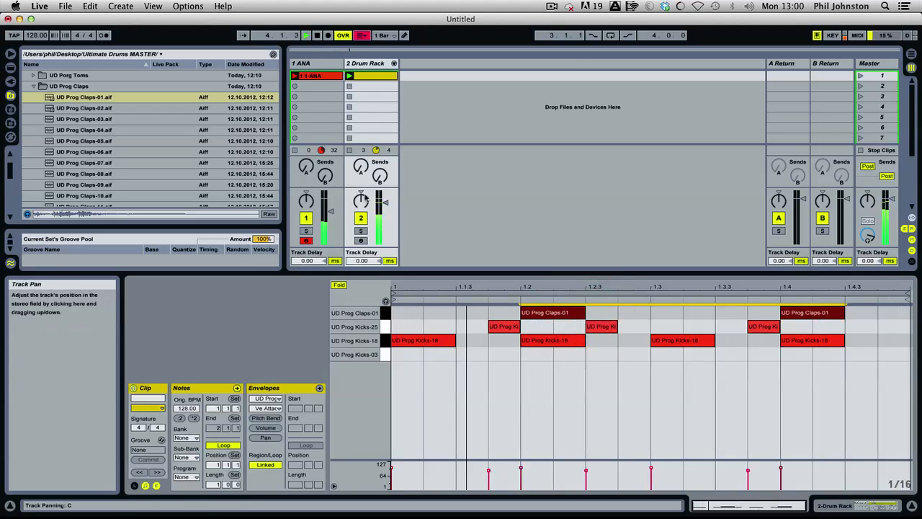
Solo the Drum Rack track, set UD Prog Claps-01's velocity-to-volume amount to 100 %, and lower its chain volume slightly
click(362, 231)
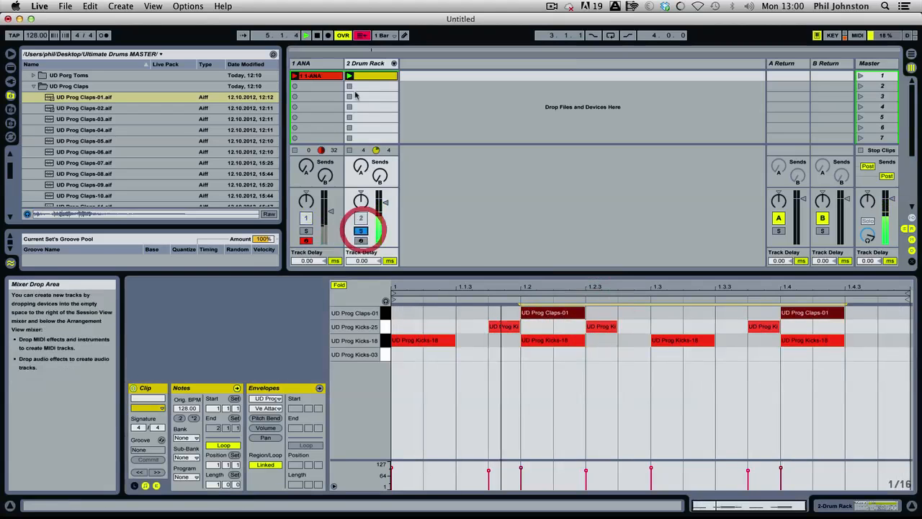
double_click(366, 64)
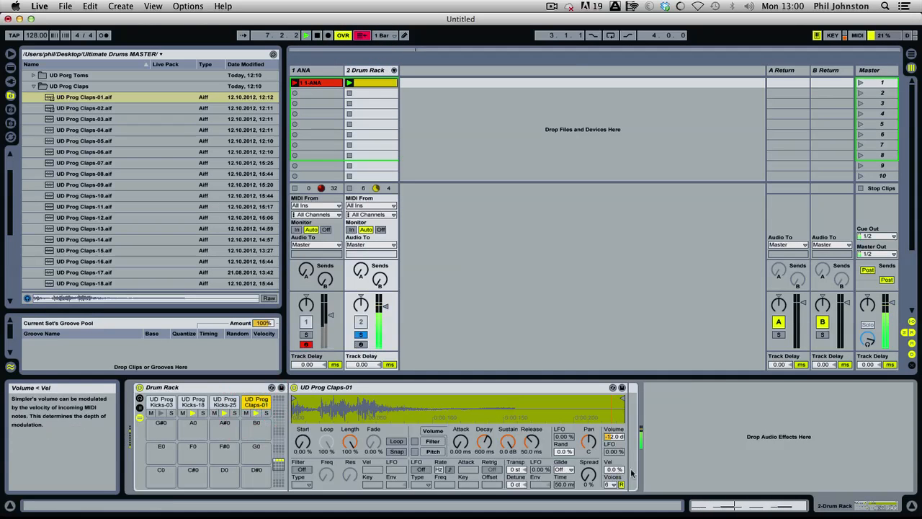
drag(614, 470, 612, 389)
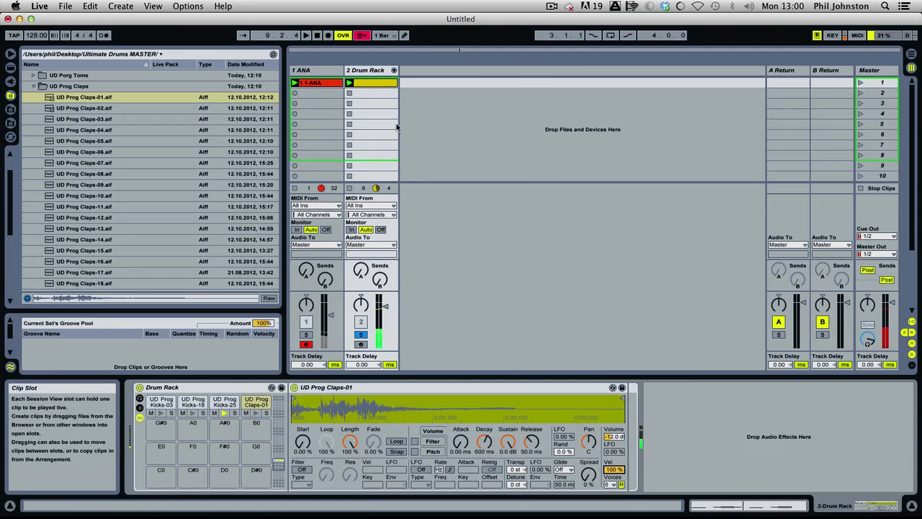
click(394, 70)
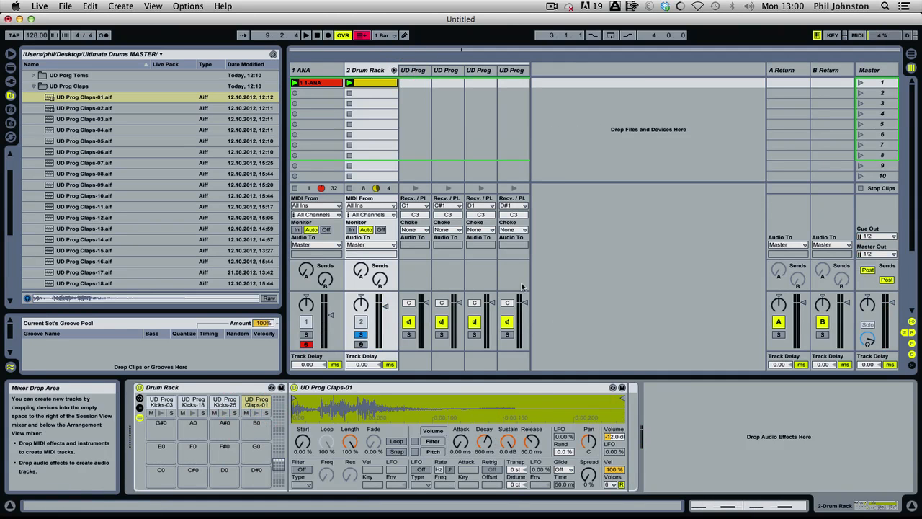
key(space)
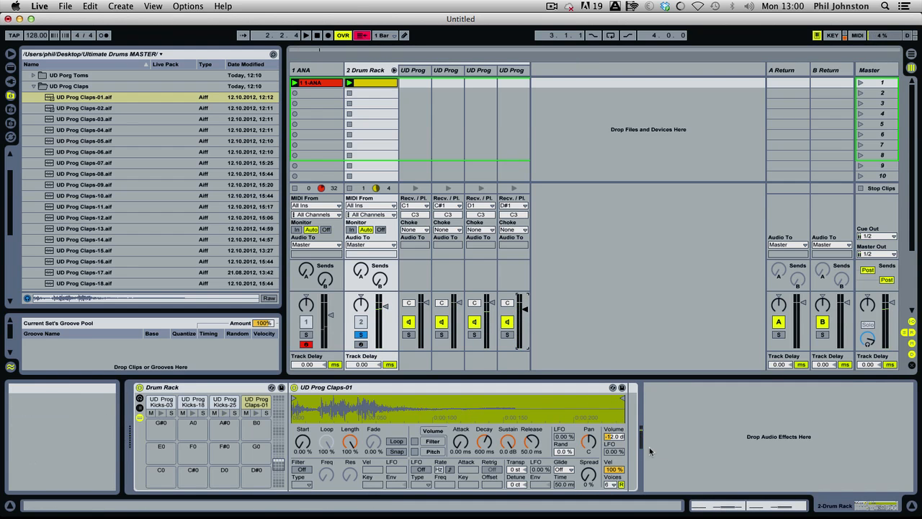
Hot-swap the D#1 pad's clap through UD Prog Claps-02 to 12 during playback, settling on UD Prog Claps-13.aif
click(620, 419)
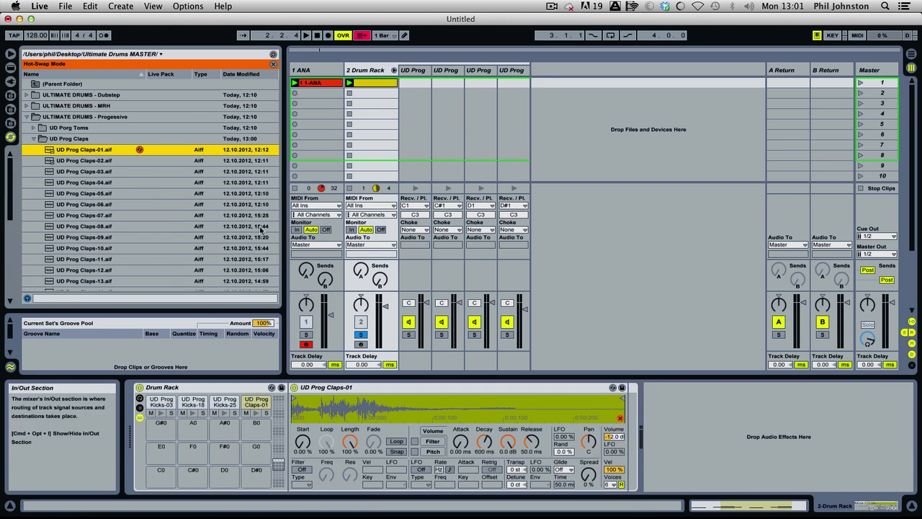
click(80, 161)
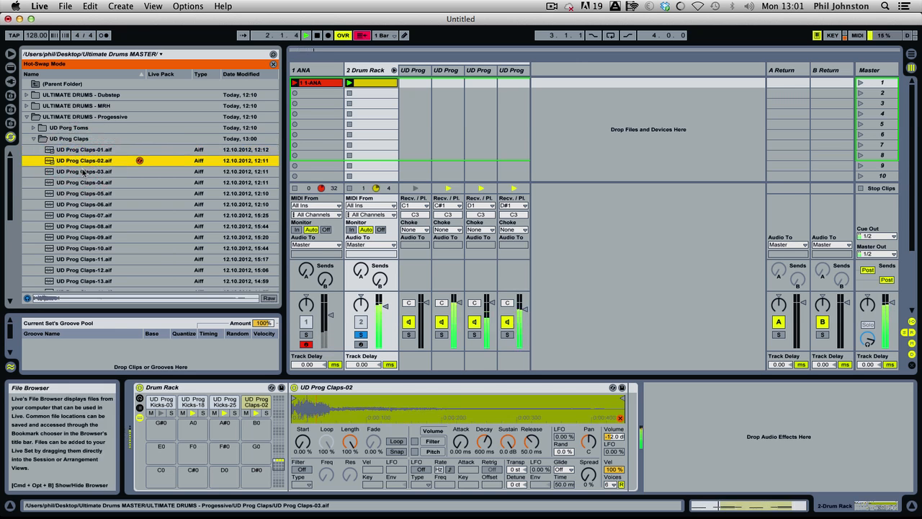
click(84, 171)
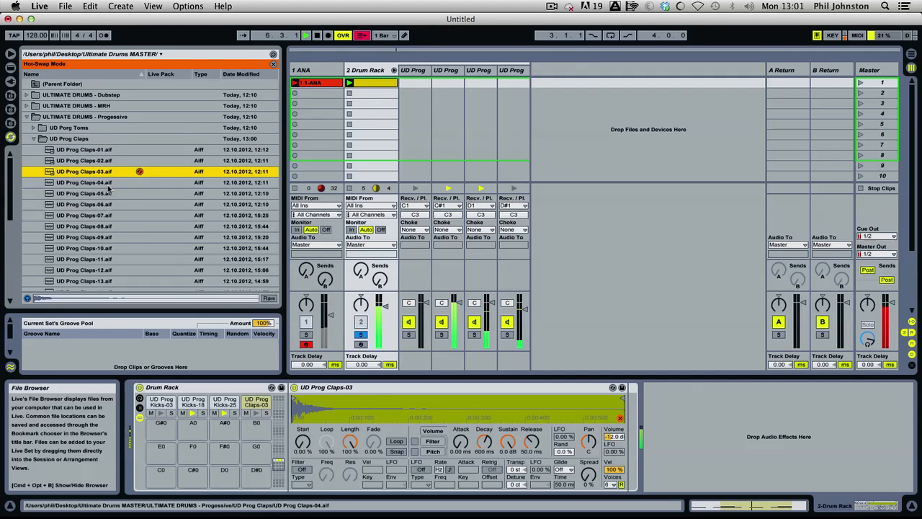
drag(8, 175, 9, 194)
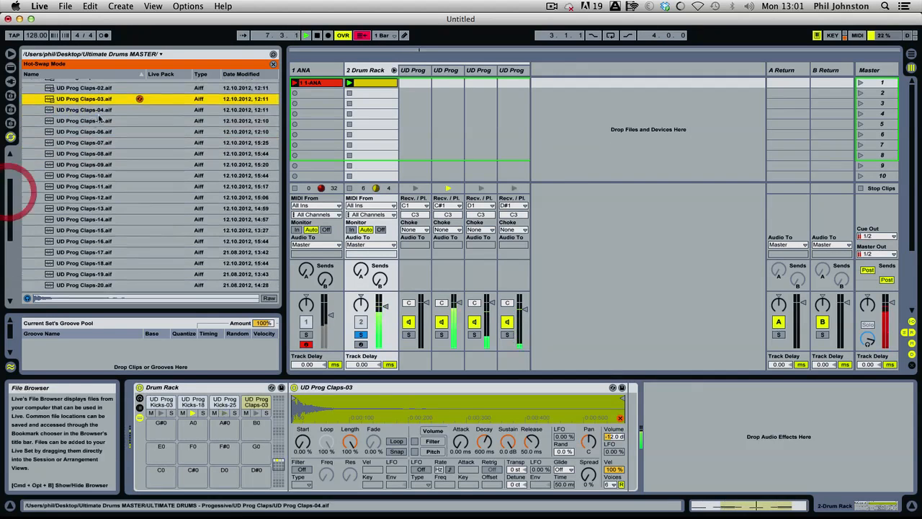
click(100, 111)
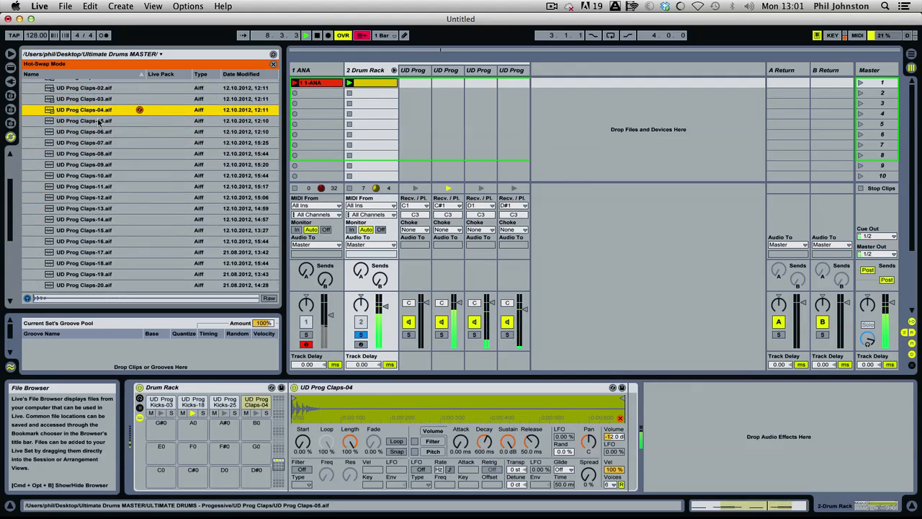
click(100, 121)
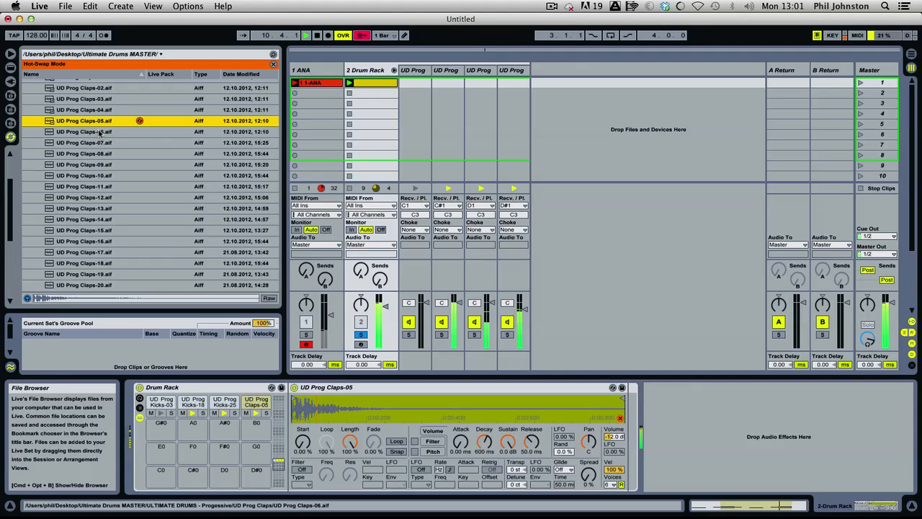
click(100, 132)
click(89, 143)
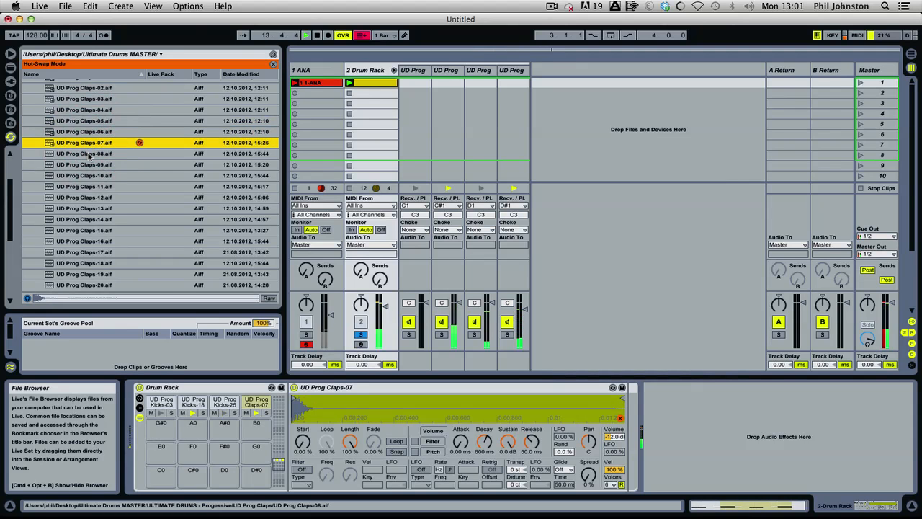
click(89, 155)
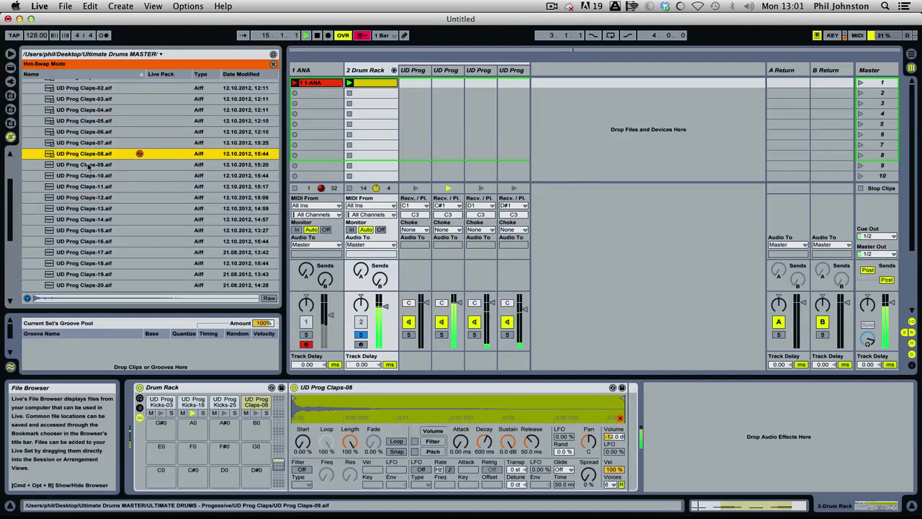
click(88, 165)
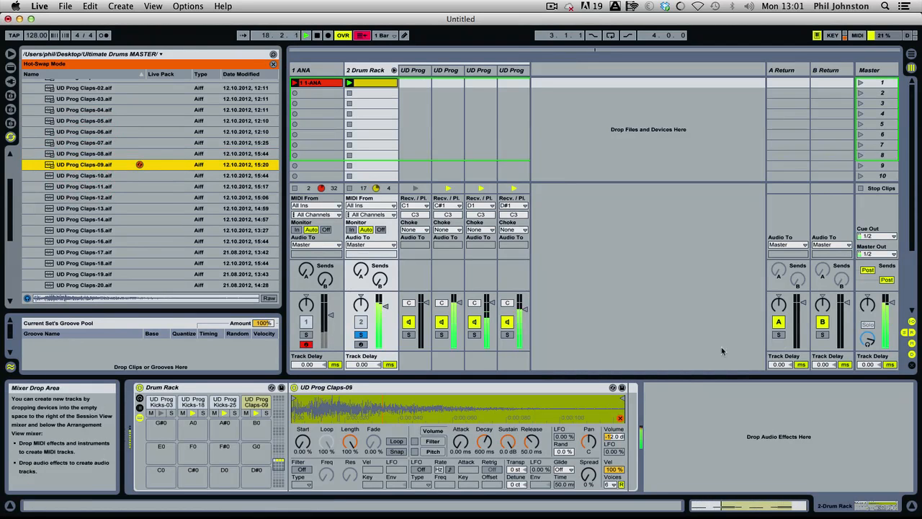
click(65, 177)
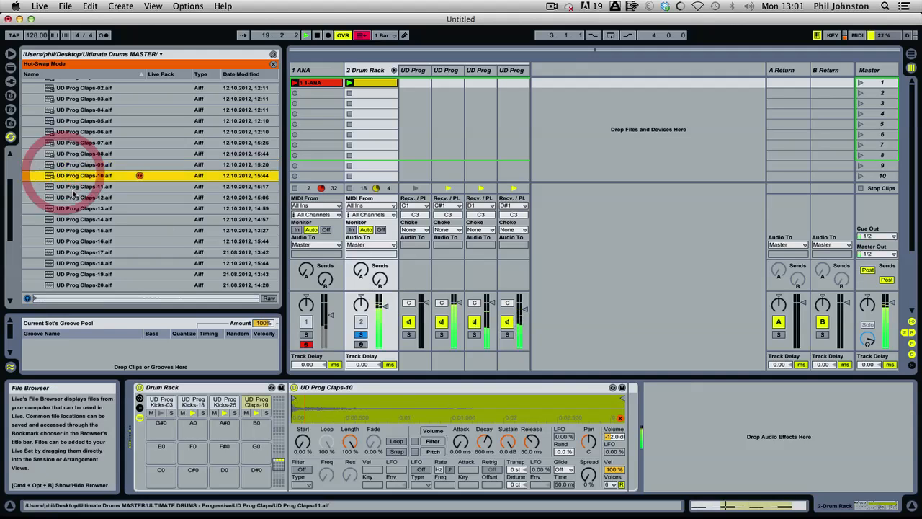
click(75, 188)
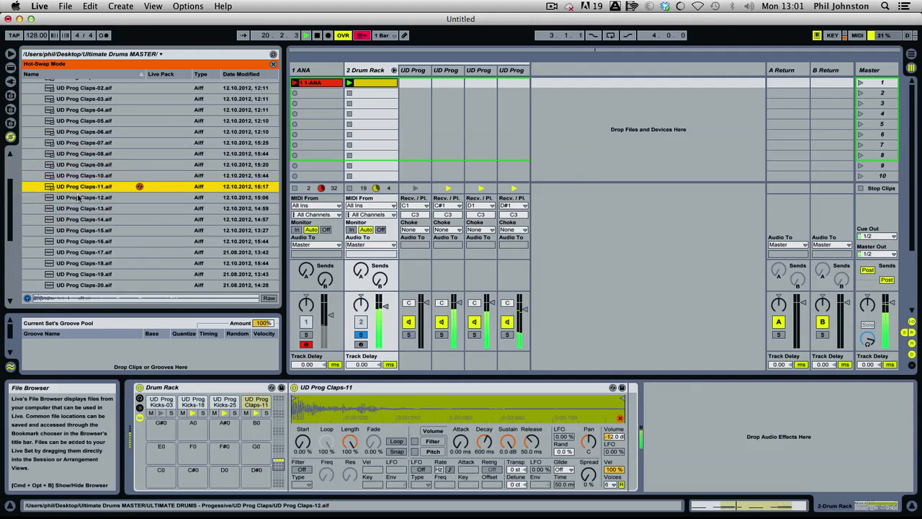
click(79, 198)
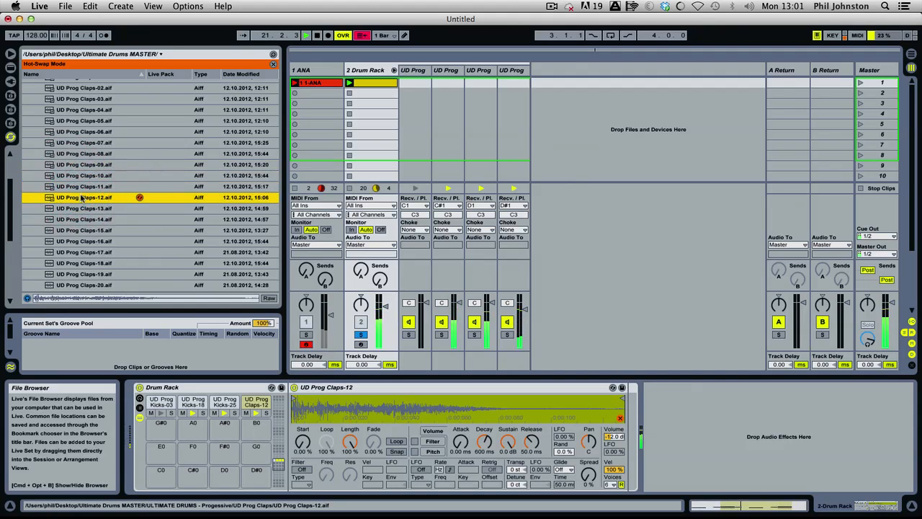
double_click(86, 207)
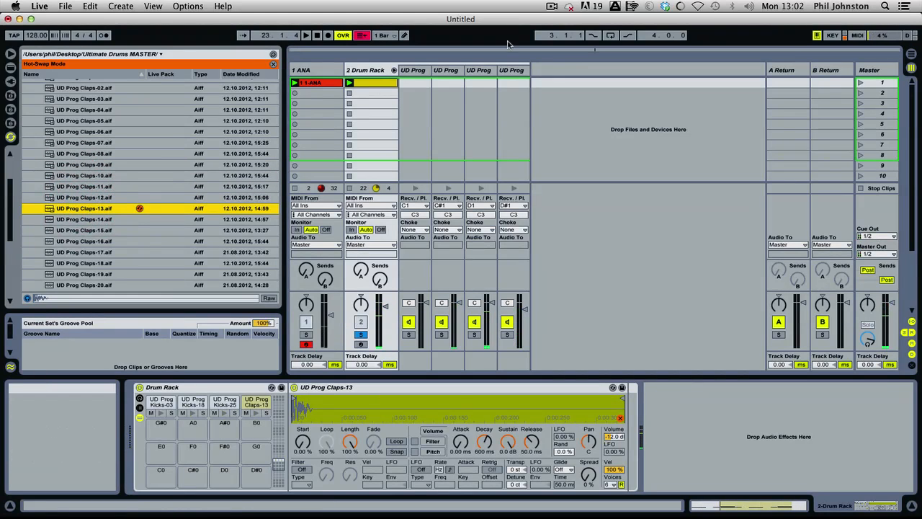
Check the clap notes in the drum clip and return to the Drum Rack's devices
double_click(371, 83)
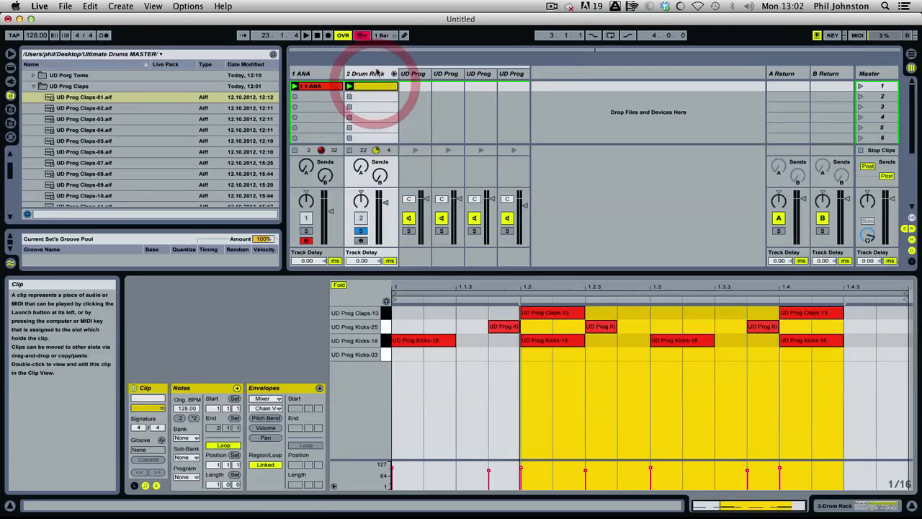
click(375, 73)
click(371, 85)
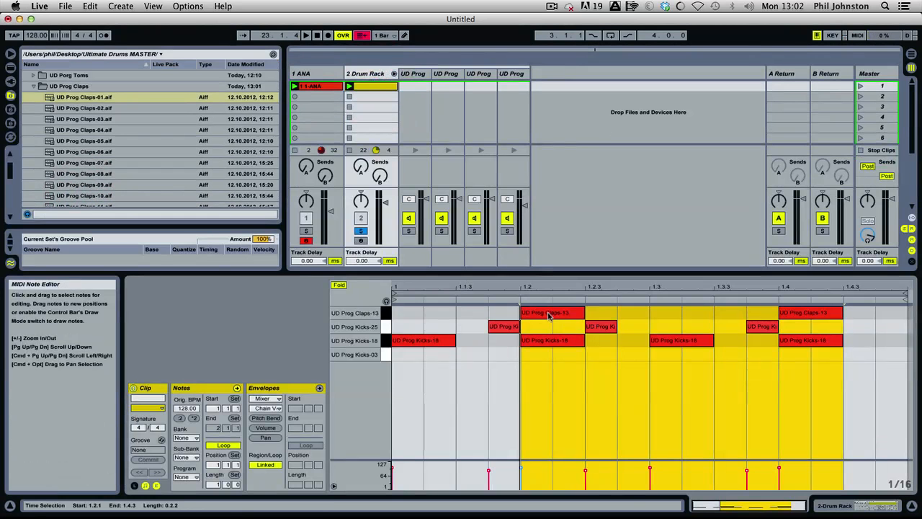
click(366, 71)
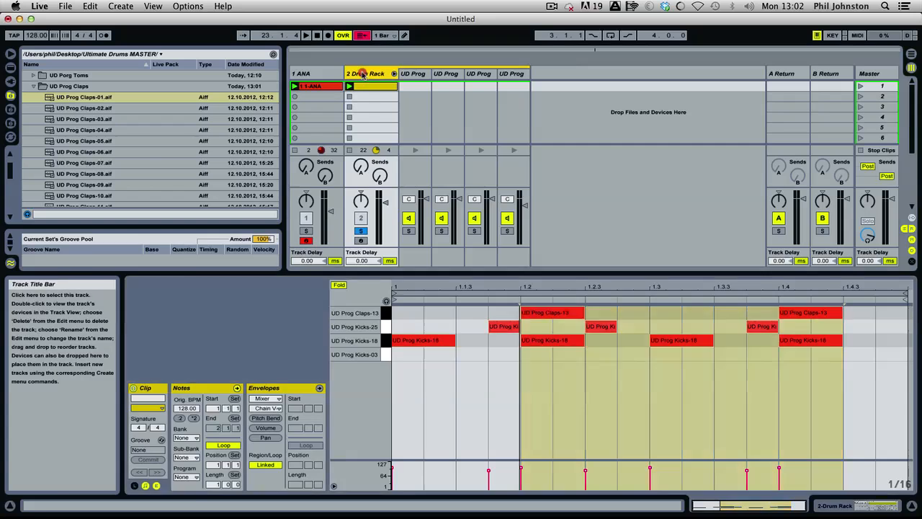
Audition the samples in the UD Prog Claps folder and load UD Prog Claps-10.aif onto the Drum Rack's G#0 pad
click(84, 152)
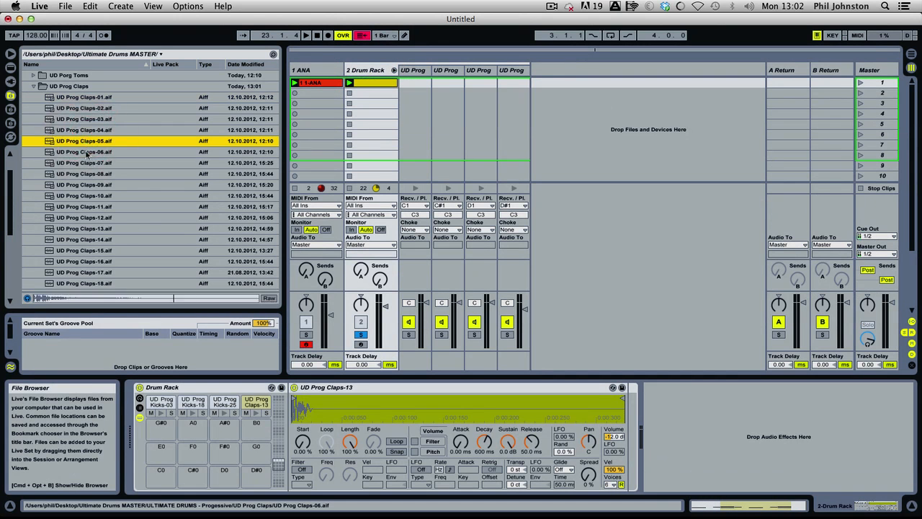
click(90, 185)
click(91, 195)
click(92, 206)
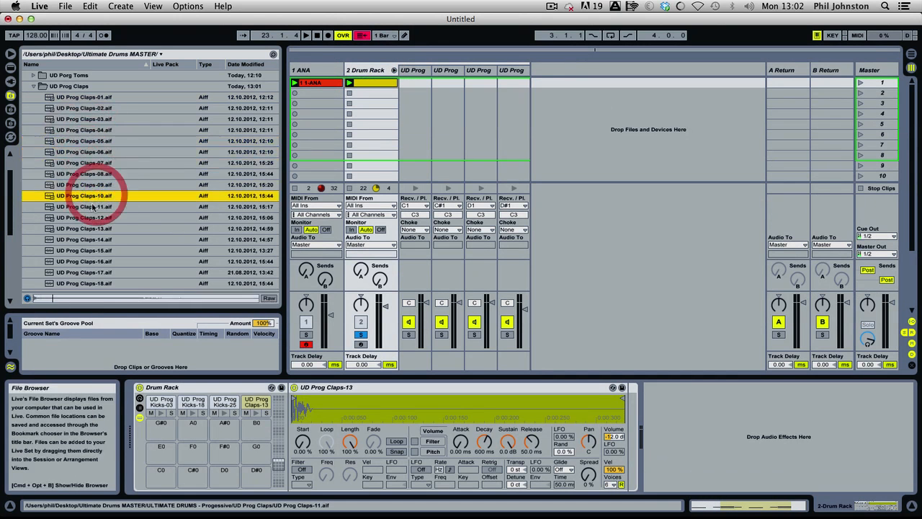
click(92, 217)
click(92, 229)
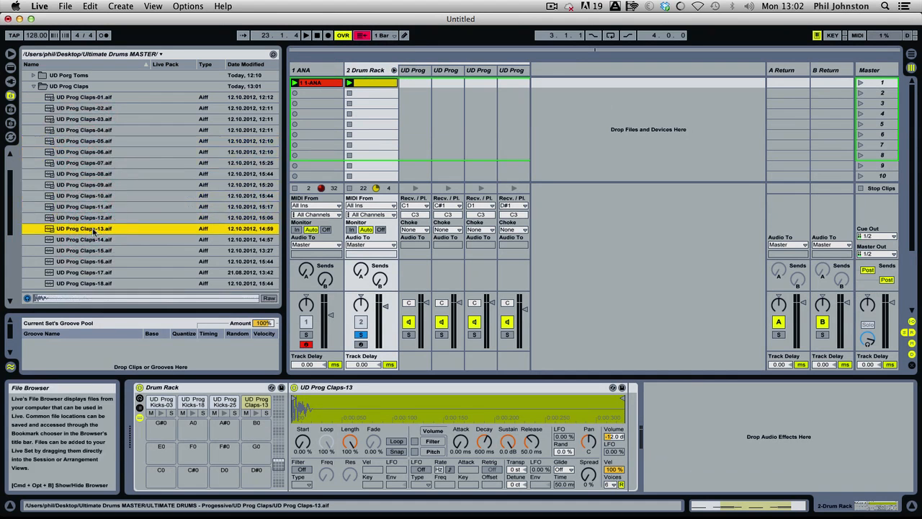
key(Down)
key(Down)
key(Down)
key(Down)
key(Down)
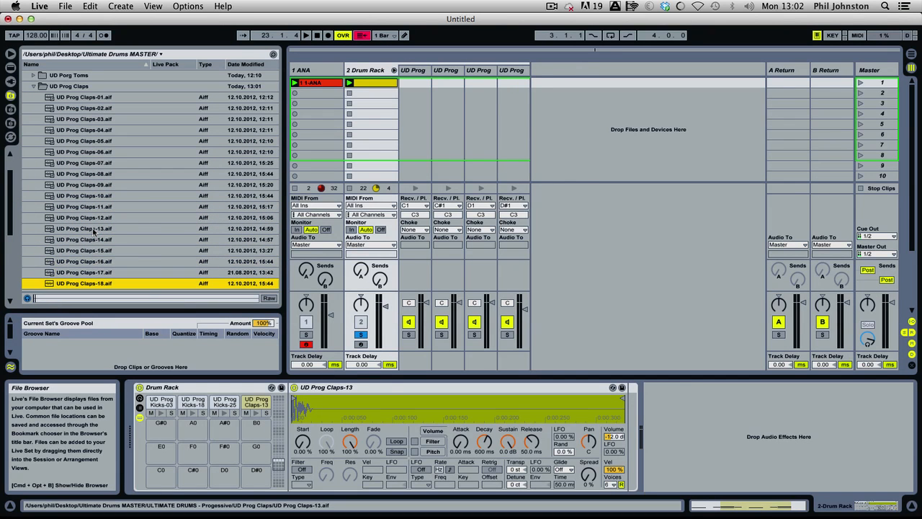
key(Up)
key(Up)
key(Up)
key(Up)
key(Up)
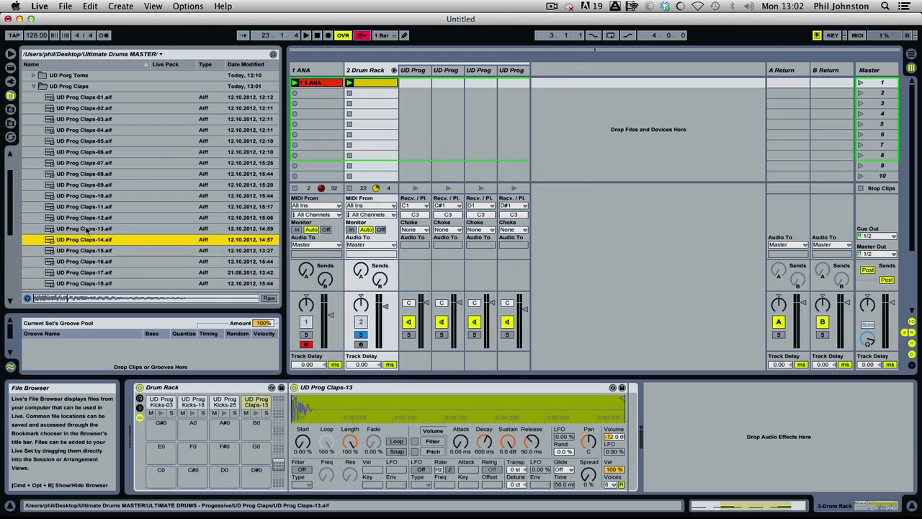
key(Up)
key(Up)
key(Up)
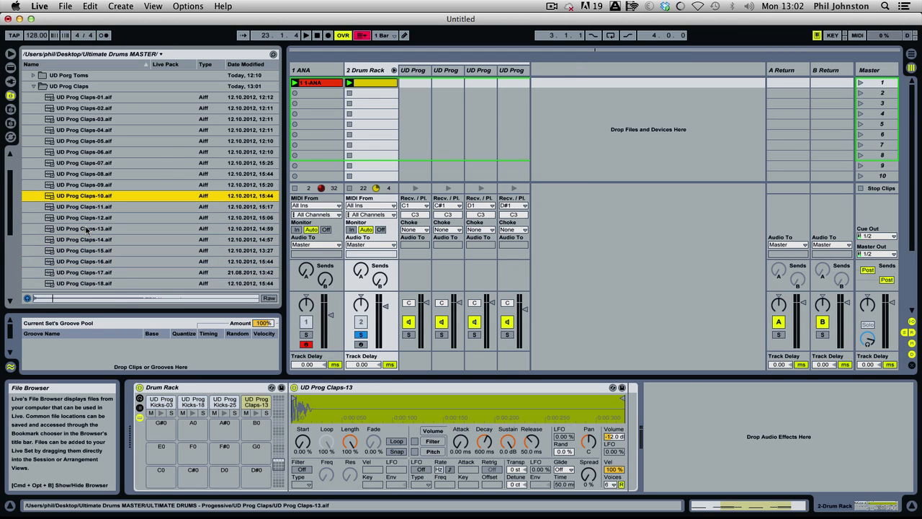
drag(72, 196, 161, 425)
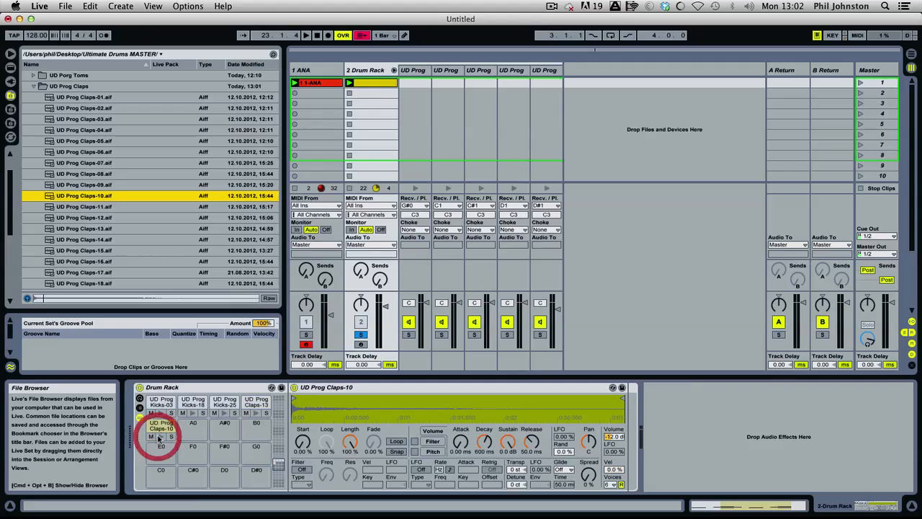
Audition the claps following UD Prog Claps-10 and load UD Prog Claps-12.aif onto the Drum Rack's A0 pad
click(83, 207)
key(Down)
key(Down)
key(Down)
key(Down)
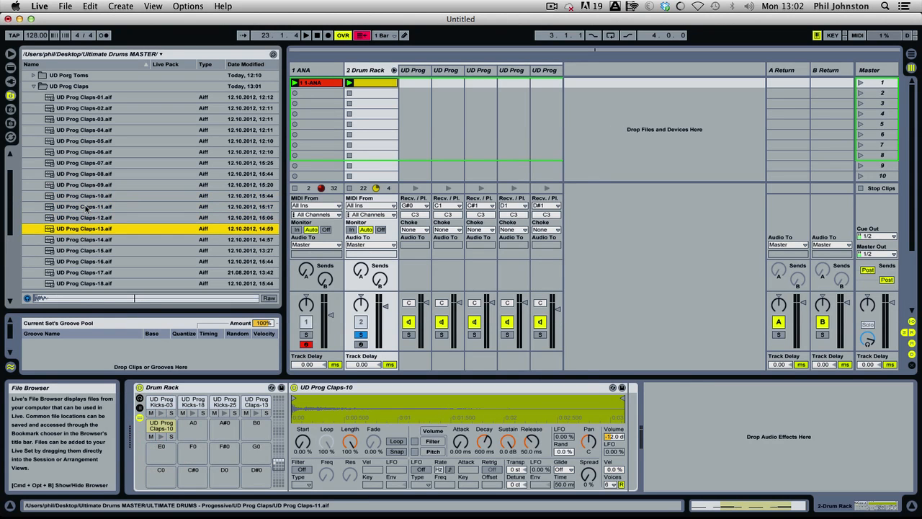
key(Up)
key(Up)
key(Up)
drag(88, 224, 193, 427)
Layer UD Prog Claps-12 and UD Prog Claps-10 under the UD Prog Claps-13 notes on beats 1.2 and 1.4, and play the drum clip
double_click(381, 83)
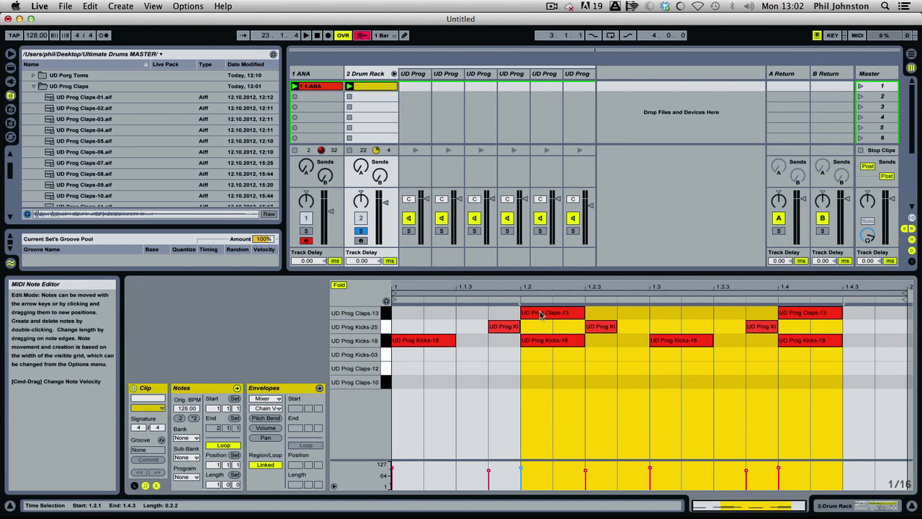
drag(516, 313, 793, 382)
drag(858, 349, 550, 353)
key(Delete)
key(space)
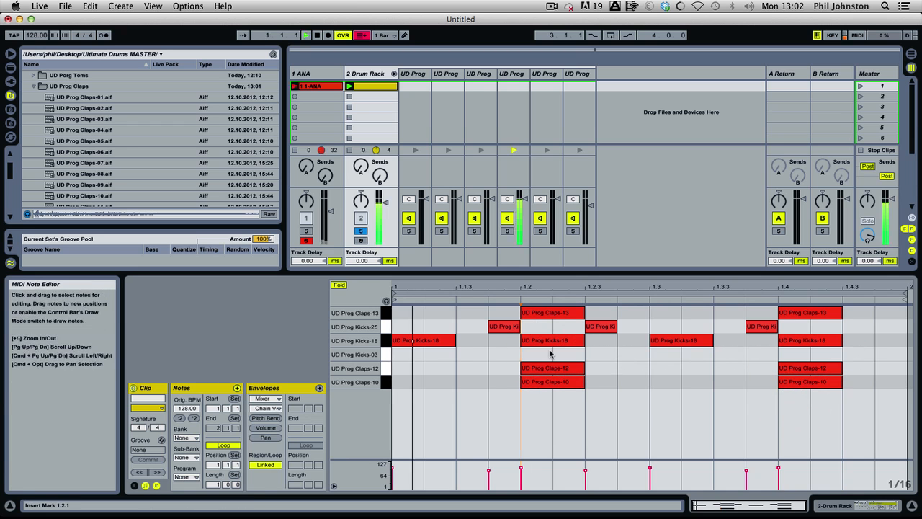
Pan the UD Prog Kicks-25 chain to 9L and the UD Prog Claps-13 chain to 24R, and restart playback
key(space)
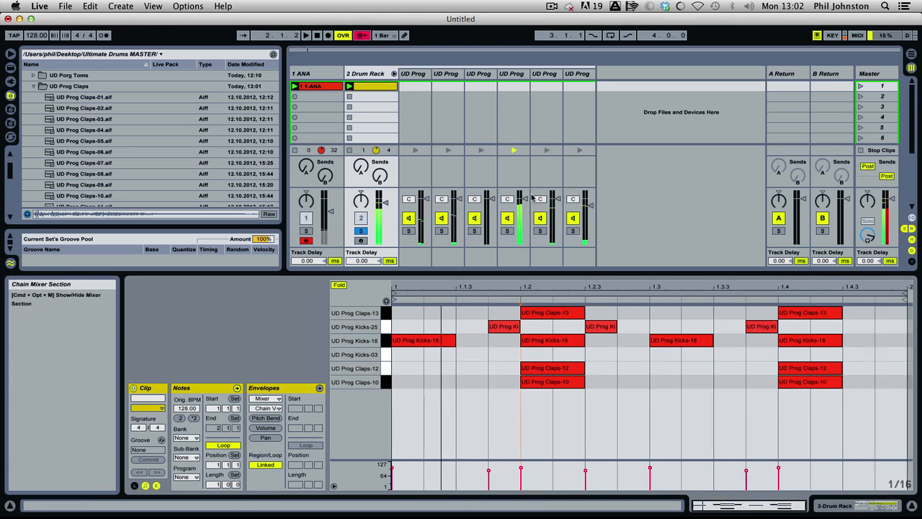
mouse_move(540, 199)
mouse_down()
mouse_move(591, 203)
mouse_move(556, 205)
mouse_up()
key(space)
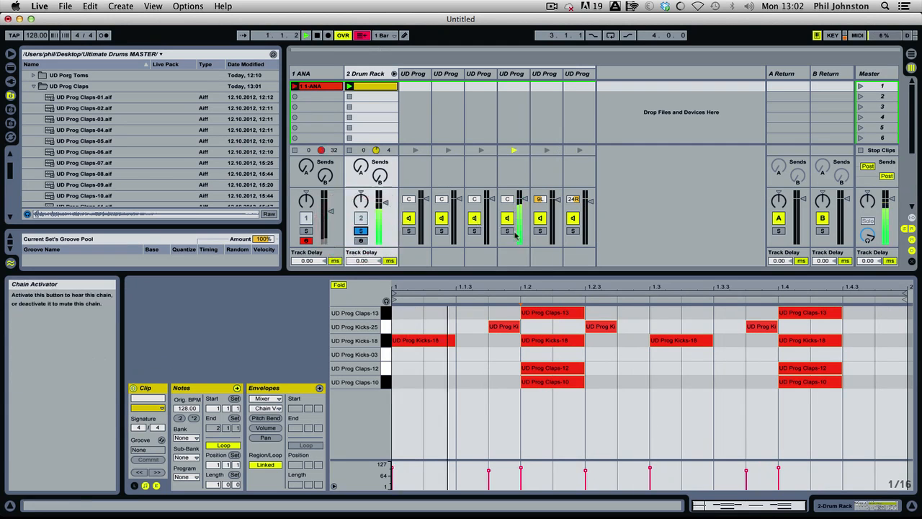
Solo the Drum Rack's UD Prog chains one at a time during playback to compare the kicks and claps, ending on UD Prog Claps-10
click(572, 231)
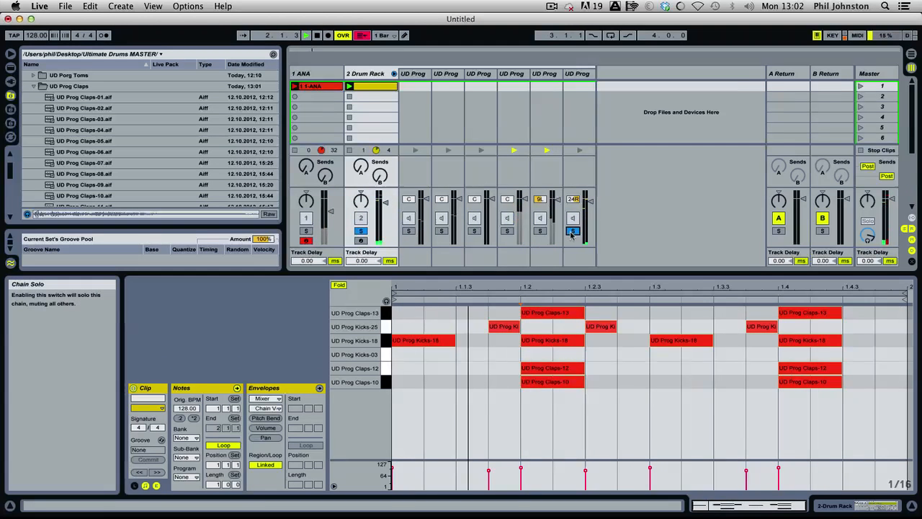
click(540, 230)
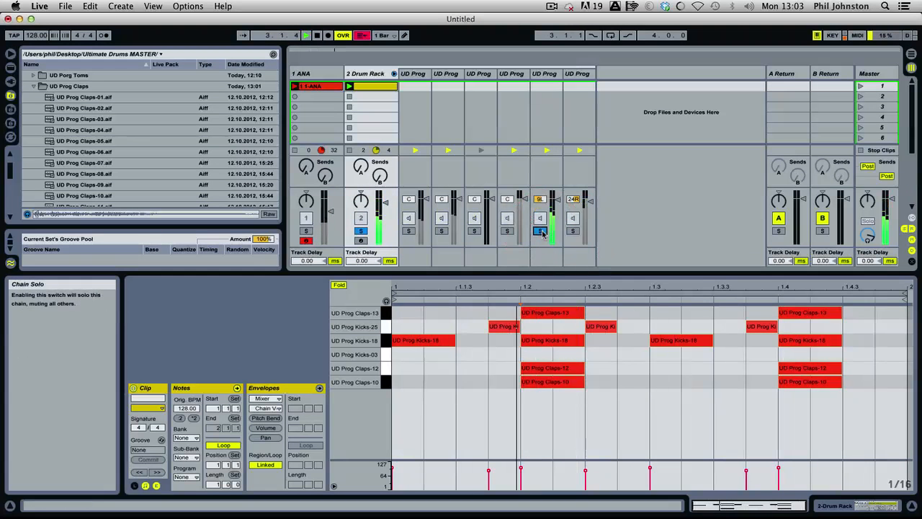
click(541, 231)
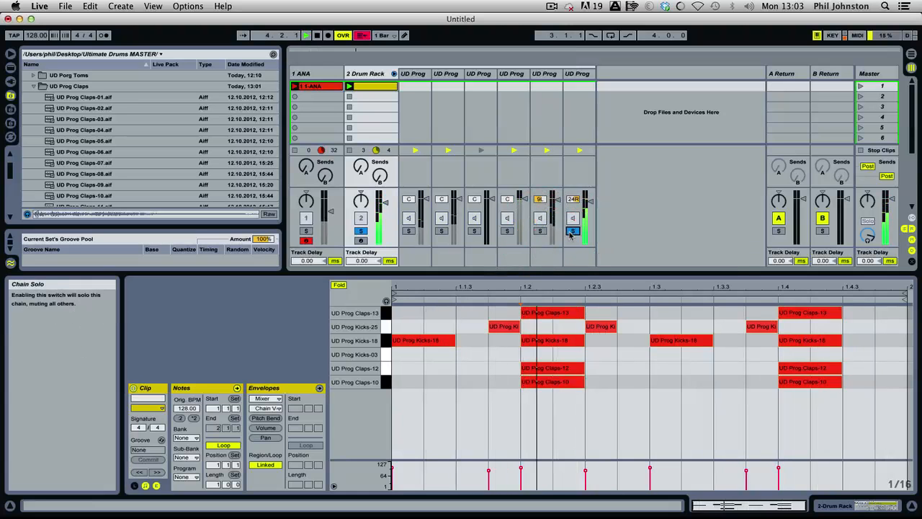
click(572, 232)
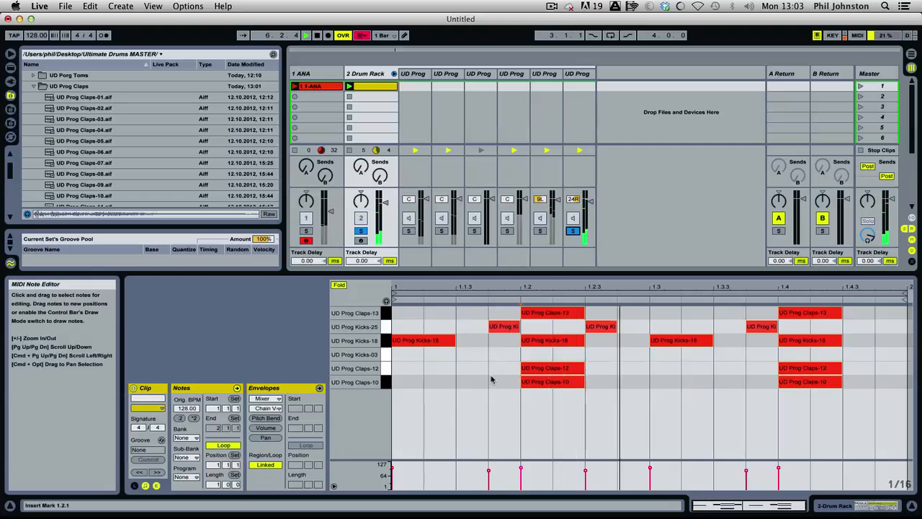
click(572, 231)
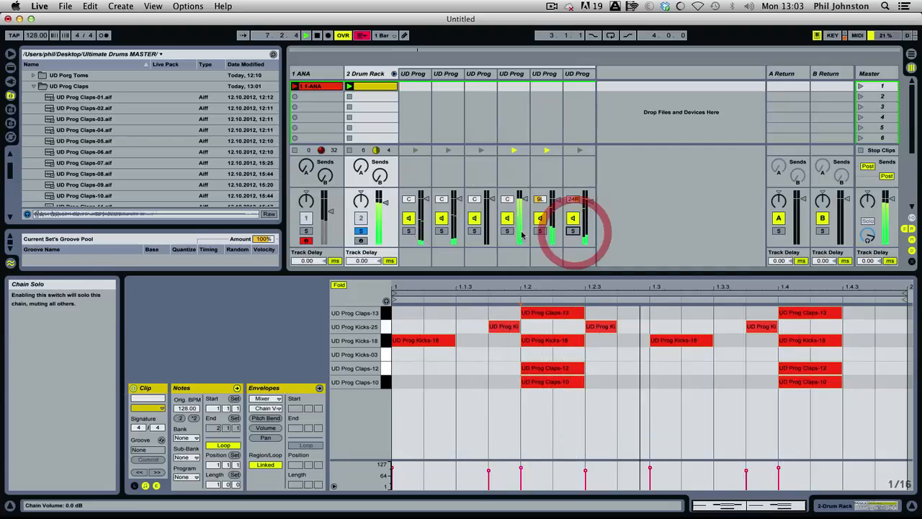
click(508, 231)
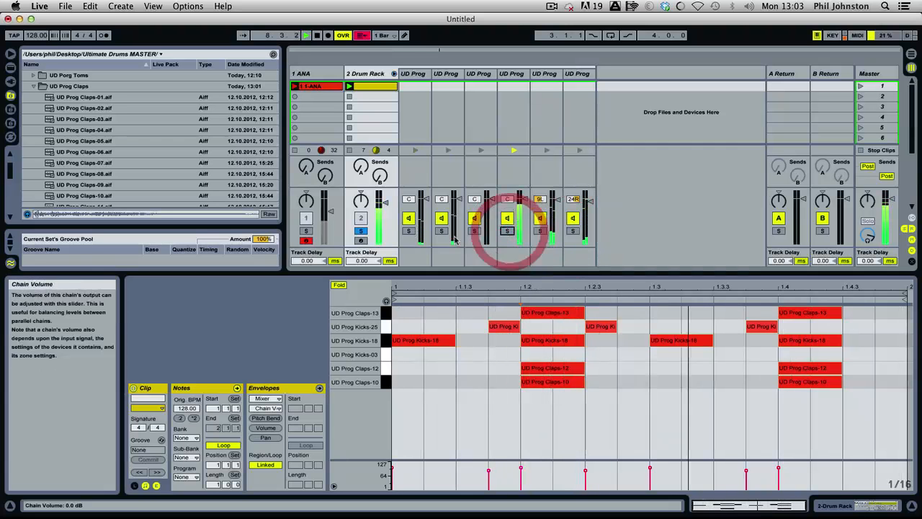
click(442, 232)
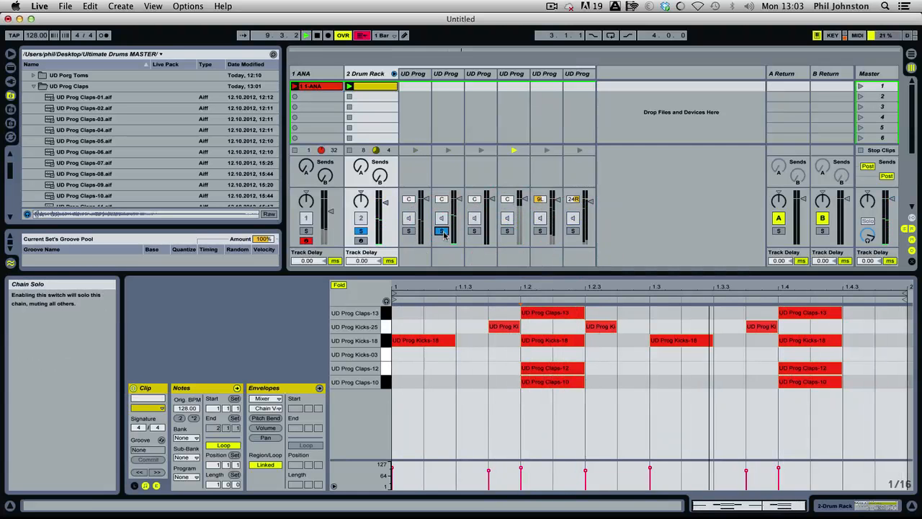
click(408, 231)
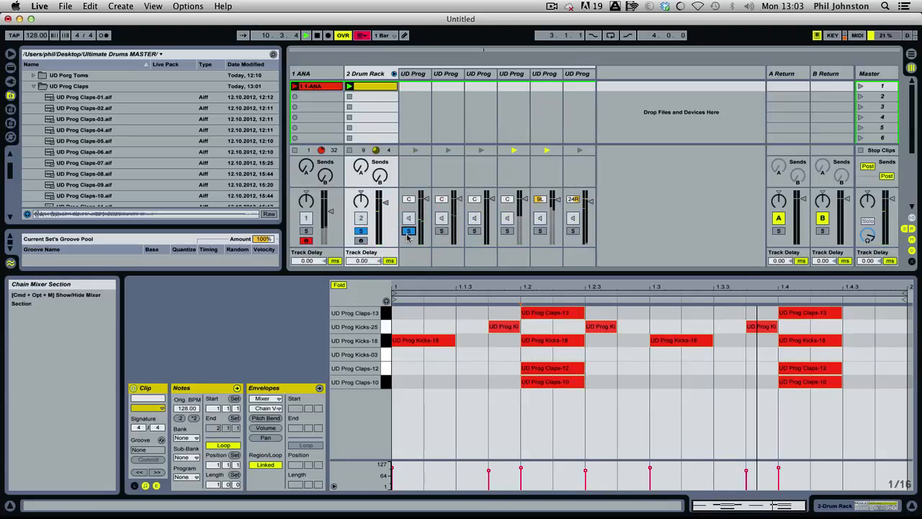
Select the UD Prog Claps-10 chain, turn on note preview in the clip, and audition the UD Prog Claps-13 and UD Prog Claps-10 keys
click(418, 75)
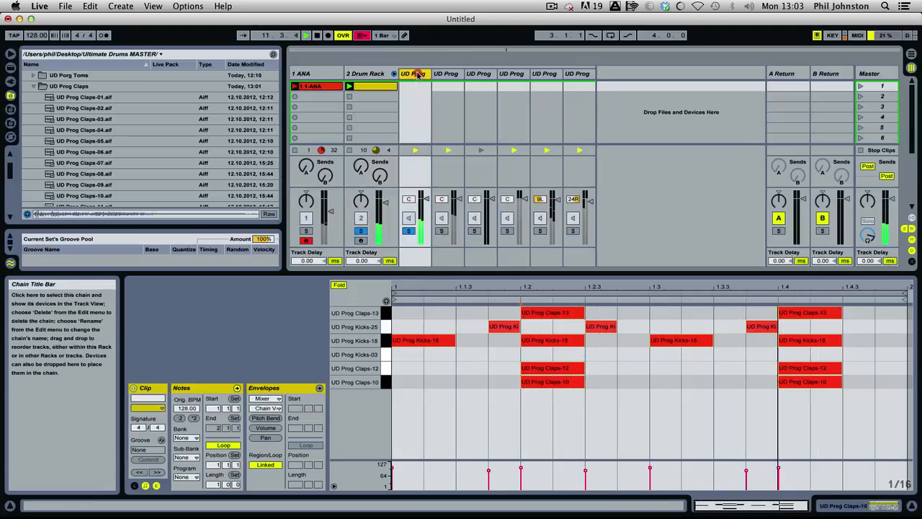
click(386, 313)
click(385, 315)
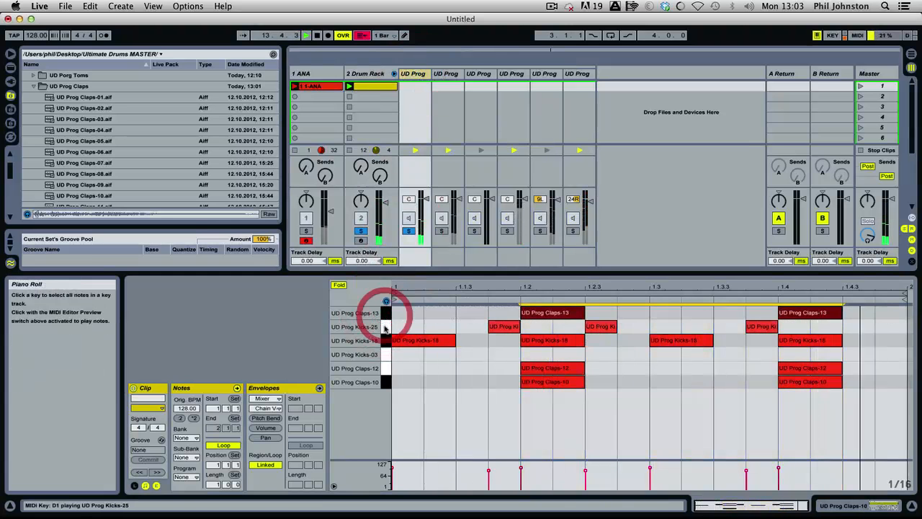
click(386, 382)
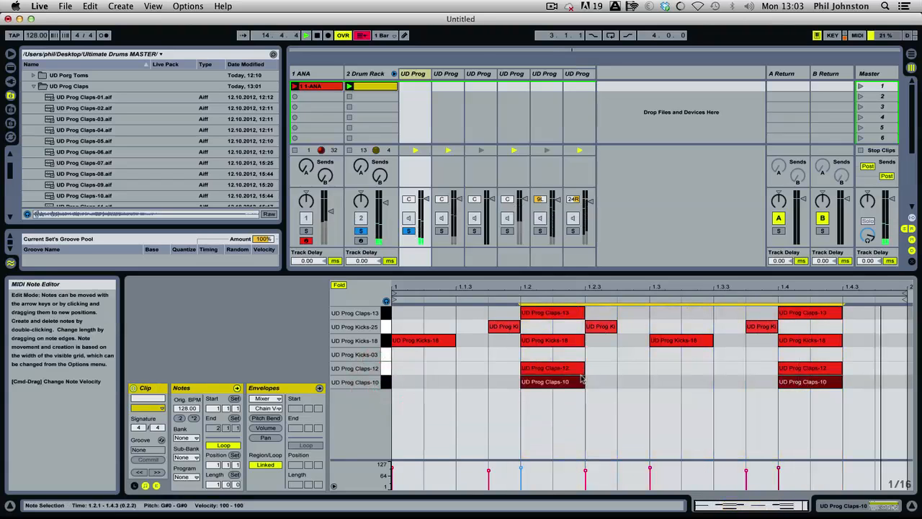
Shorten the UD Prog Claps-10 note on beat 1.2 to one sixteenth and extend the one on beat 1.4 to the end of the bar
click(621, 377)
drag(582, 383, 560, 382)
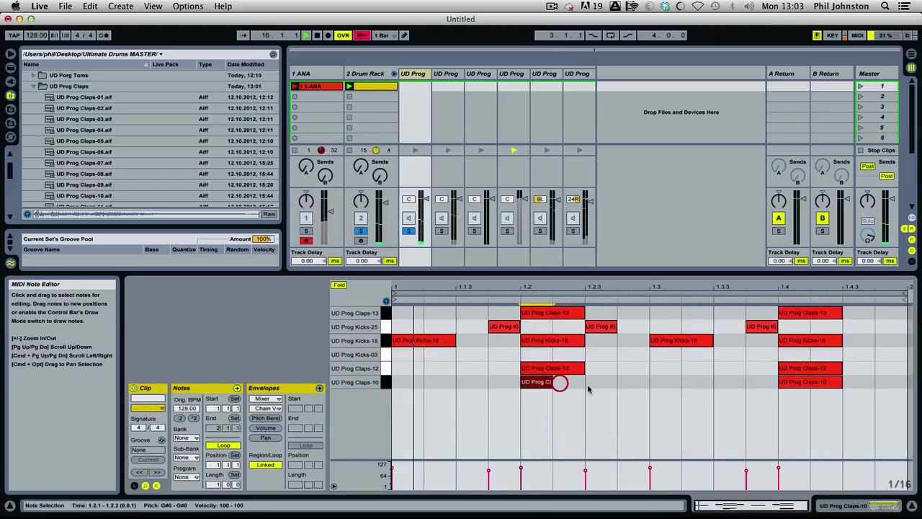
drag(841, 382, 905, 382)
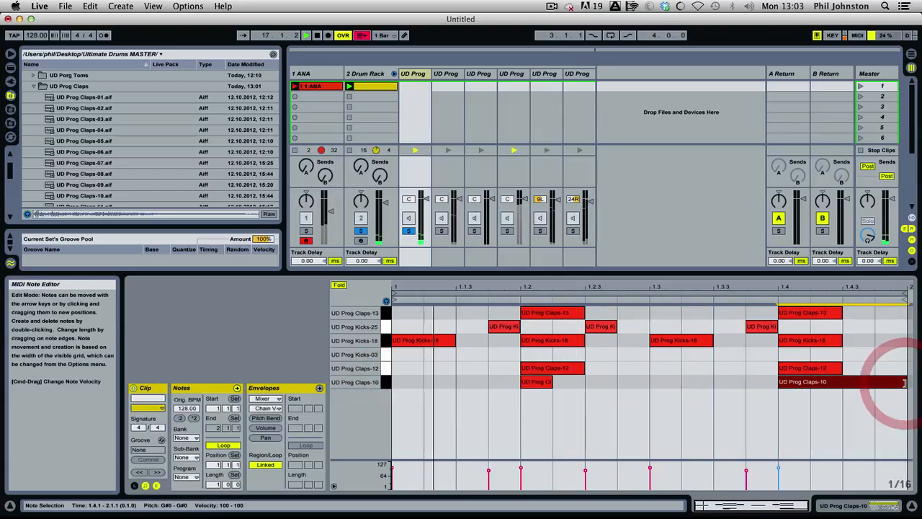
Unsolo the UD Prog Claps-10 chain and the Drum Rack track, and lower the UD Prog Claps-13 chain's volume
click(410, 231)
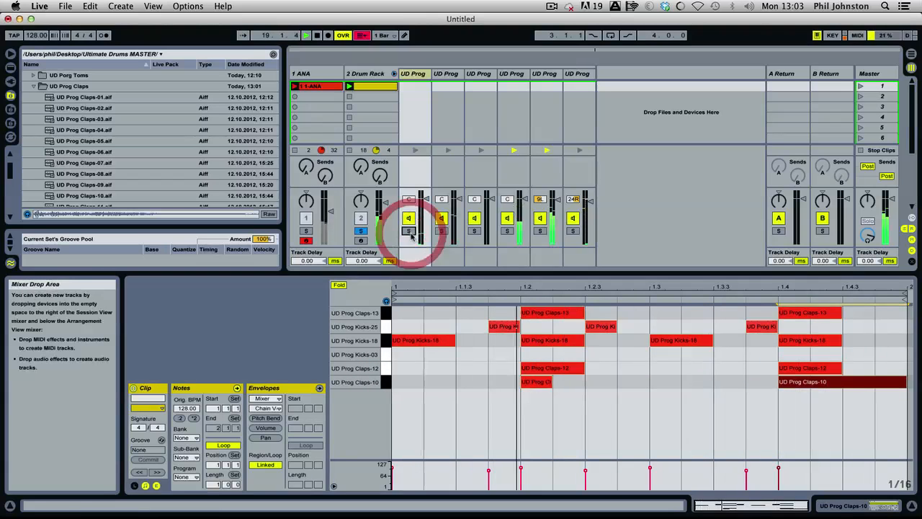
click(361, 231)
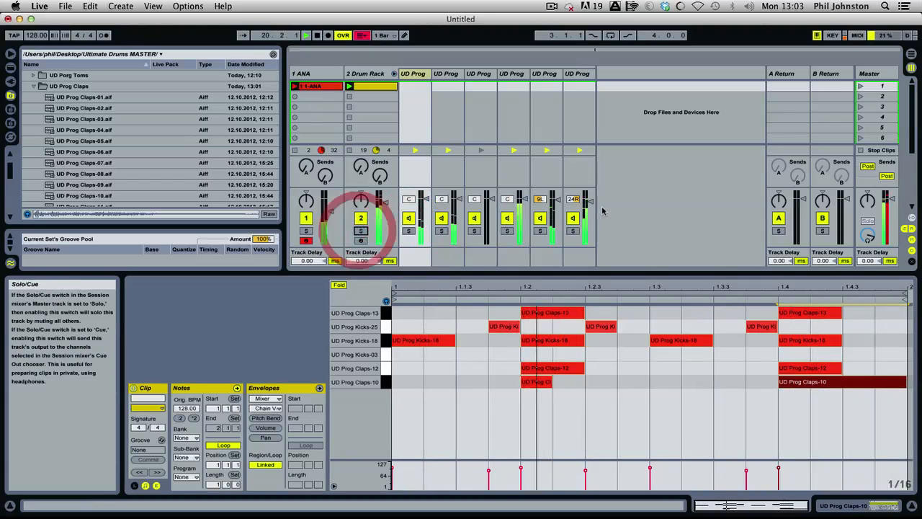
drag(590, 202, 526, 201)
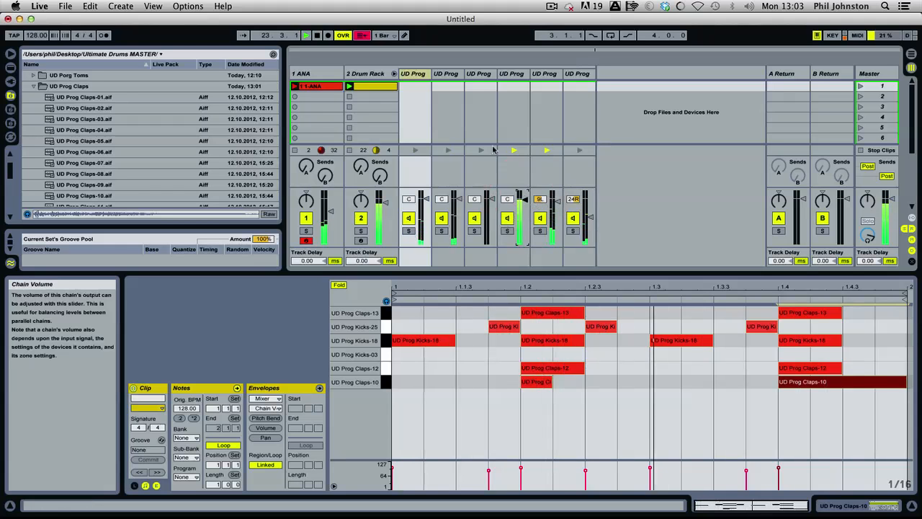
Copy the UD Prog Claps-10 sampler's 0% volume velocity value to its siblings and play the drums
click(394, 74)
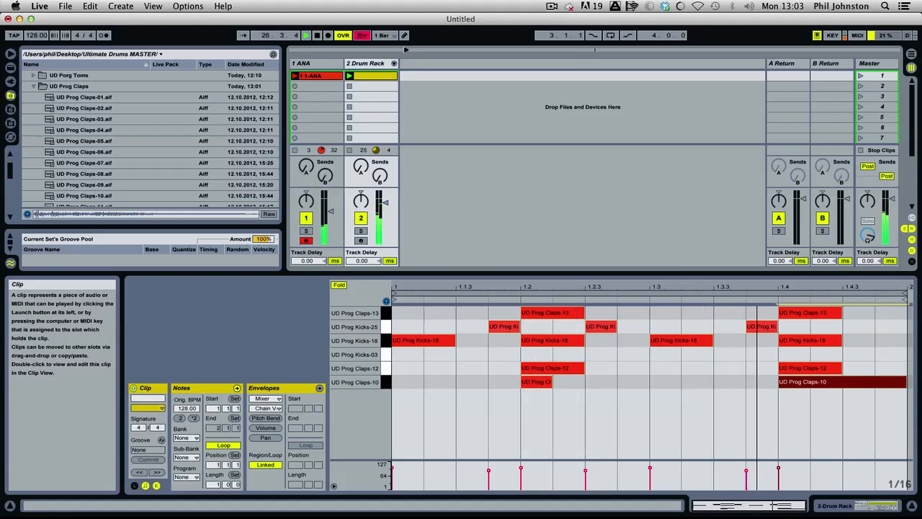
click(395, 63)
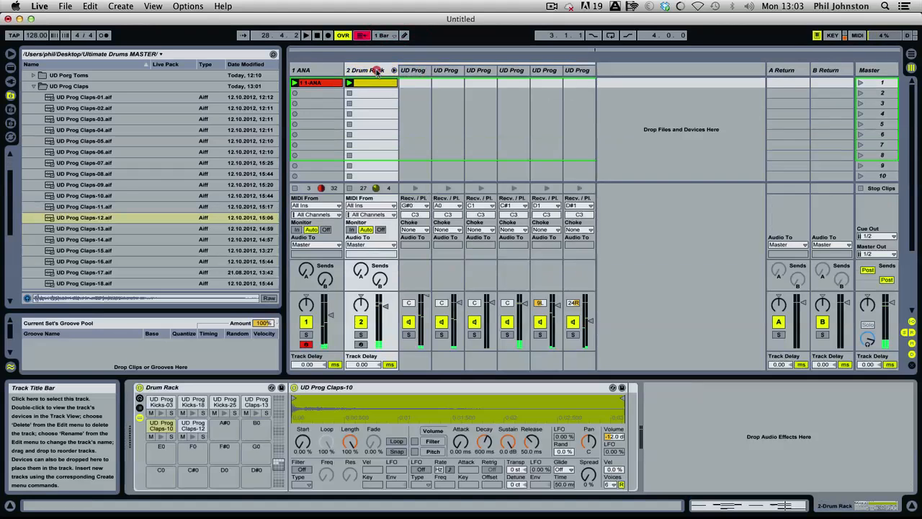
click(377, 70)
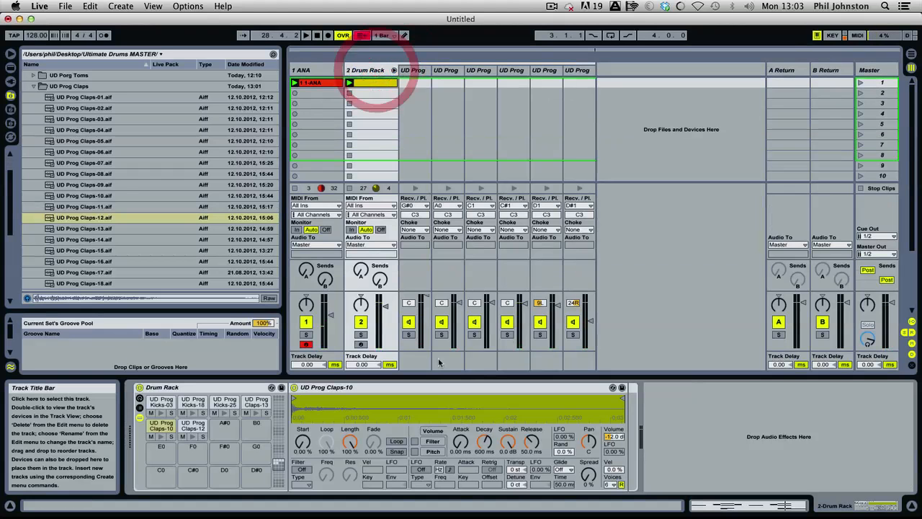
right_click(616, 472)
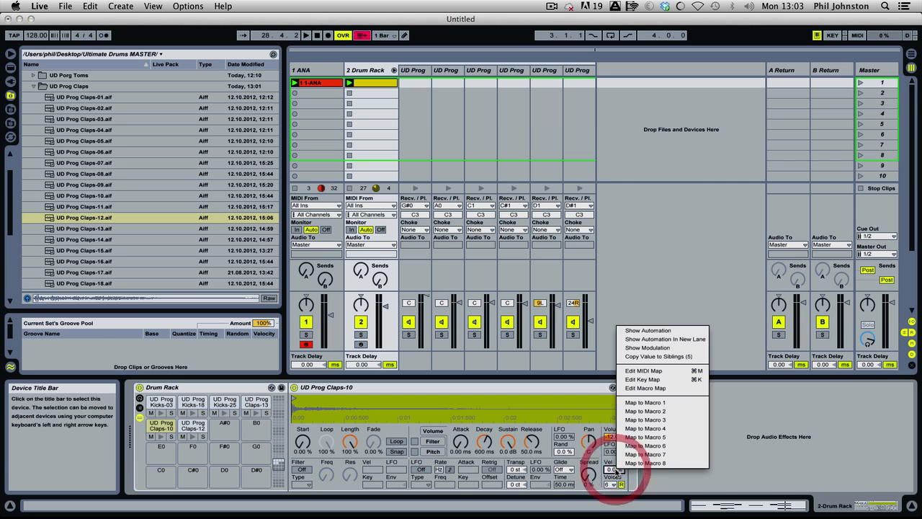
click(682, 355)
key(space)
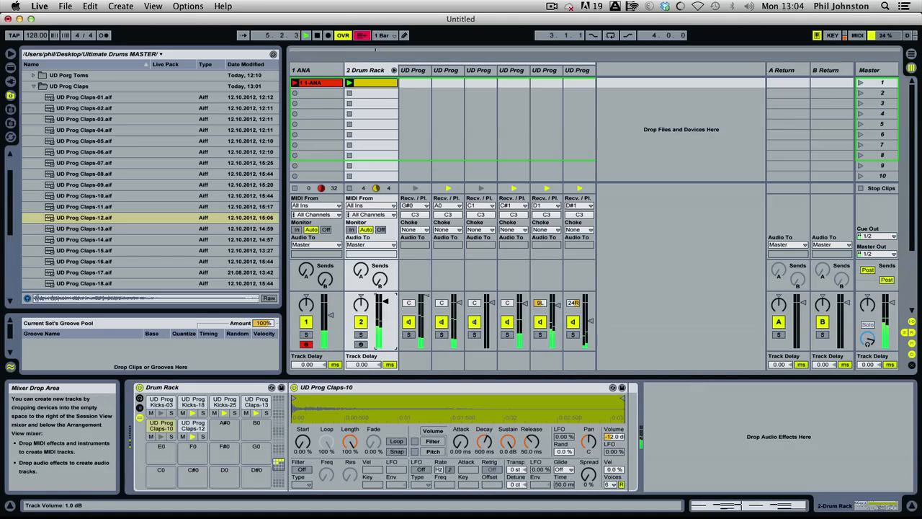
Stop playback, set the UD Prog Claps-10 sampler's volume velocity amount to 100%, and copy the value to its siblings
key(space)
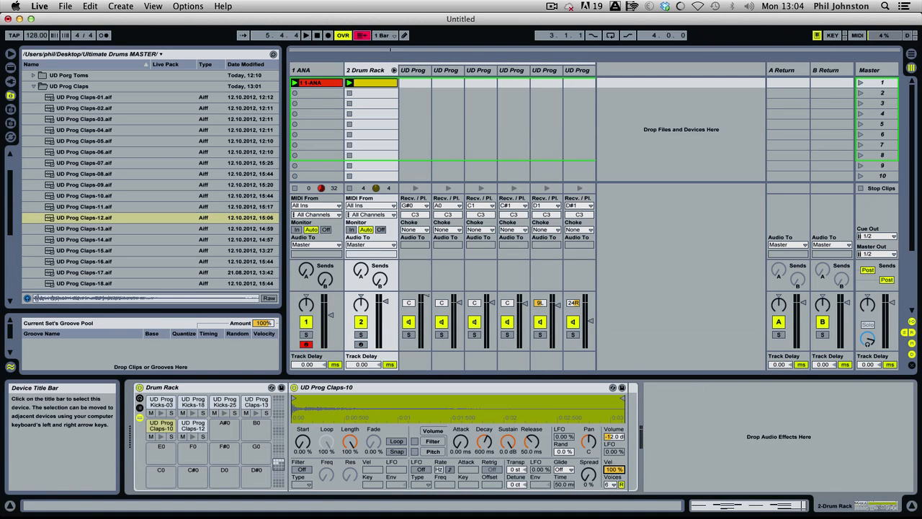
right_click(612, 469)
click(648, 350)
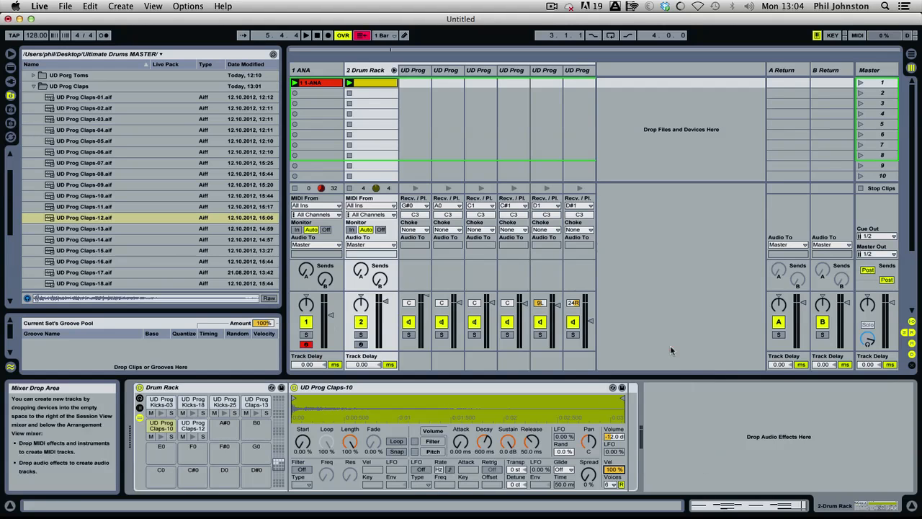
Rebalance the drums during playback, lowering the Drum Rack track volume and the UD Prog Claps-10, UD Prog Claps-12 and UD Prog Kicks-25 chains
drag(392, 315, 392, 339)
key(space)
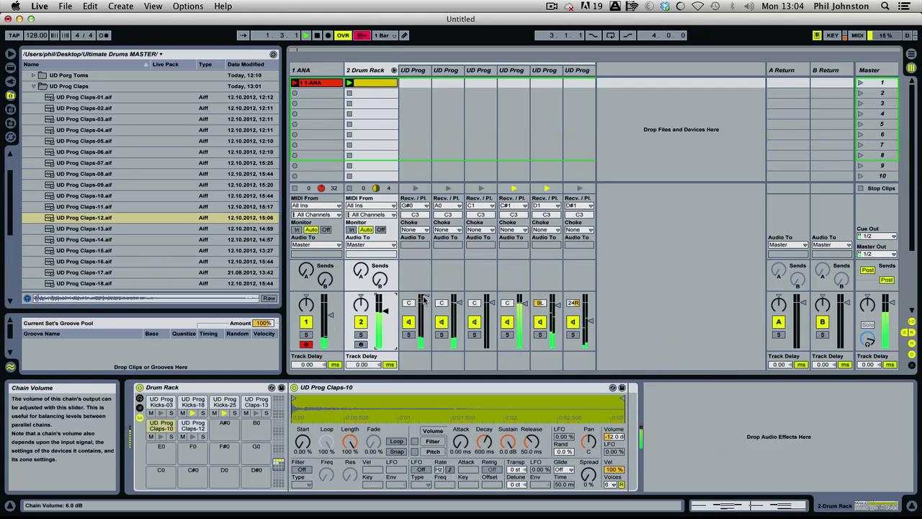
drag(455, 311, 455, 314)
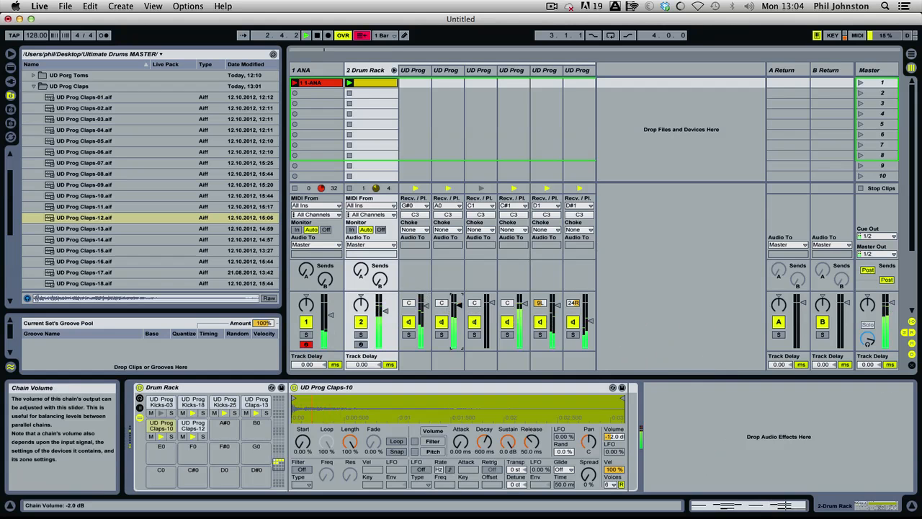
click(557, 307)
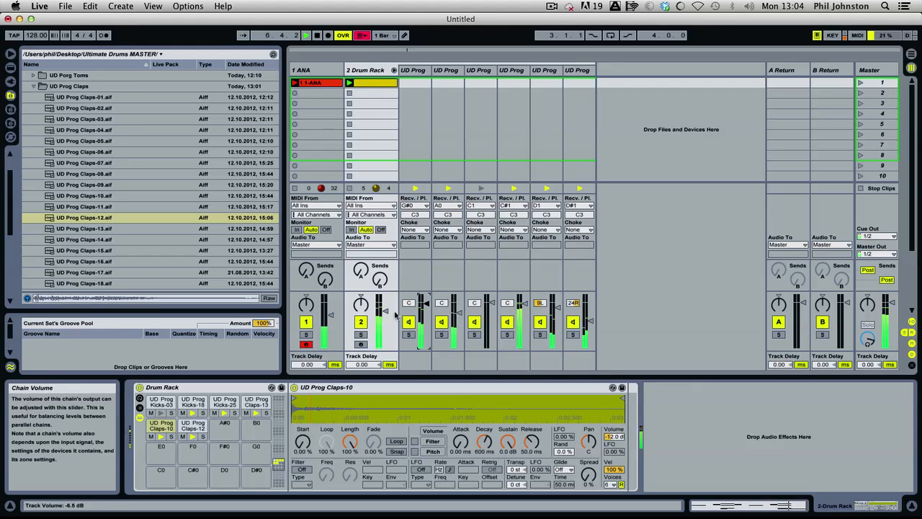
drag(385, 311, 384, 306)
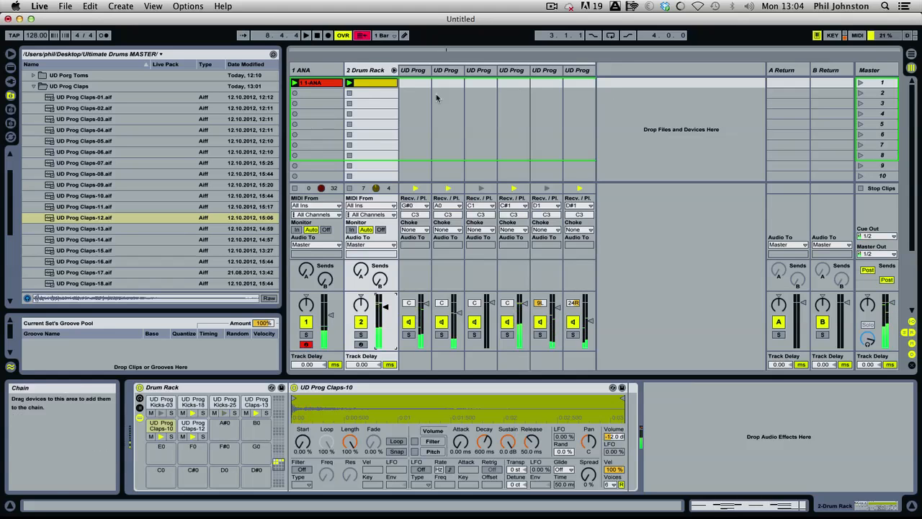
Fold the first Drum Rack's chains in the mixer and add an empty Drum Rack on a new third track
click(393, 70)
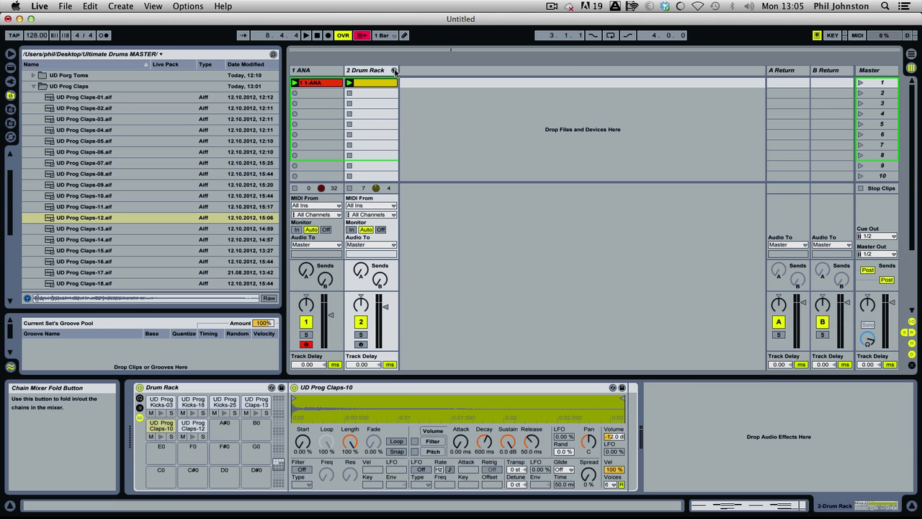
click(395, 70)
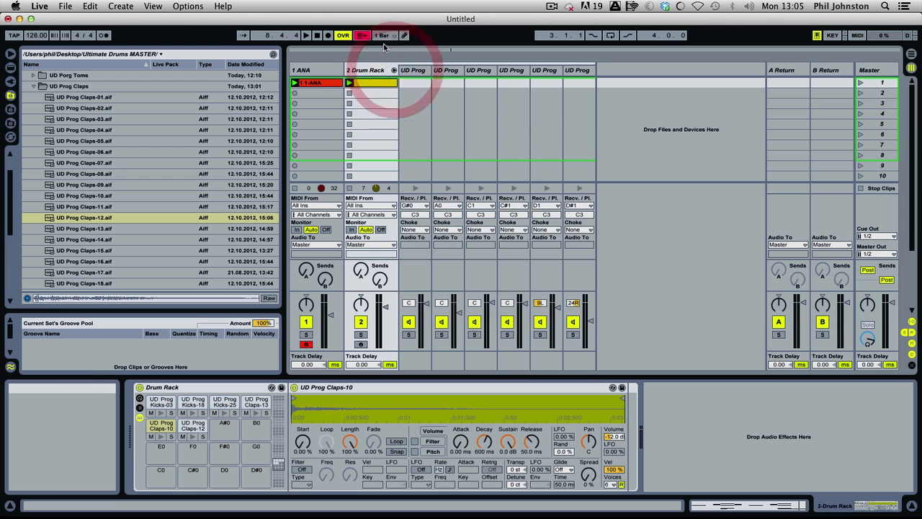
click(393, 71)
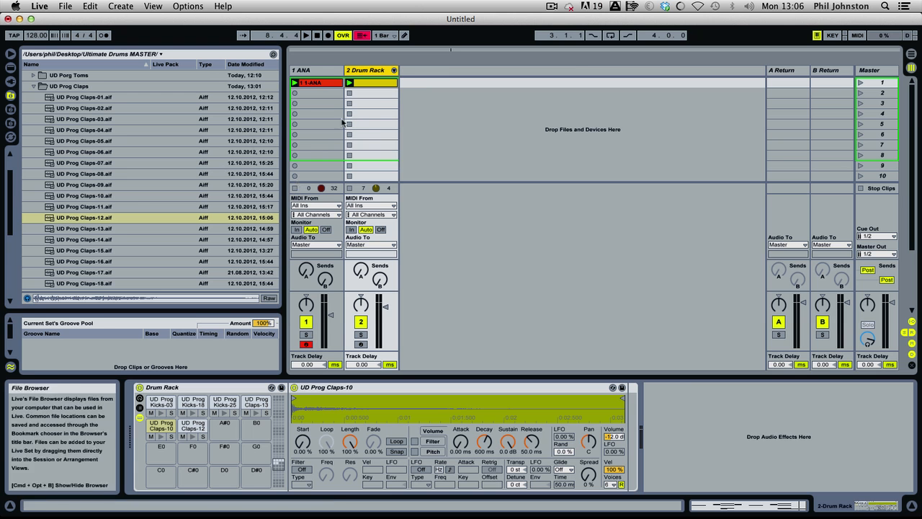
click(12, 67)
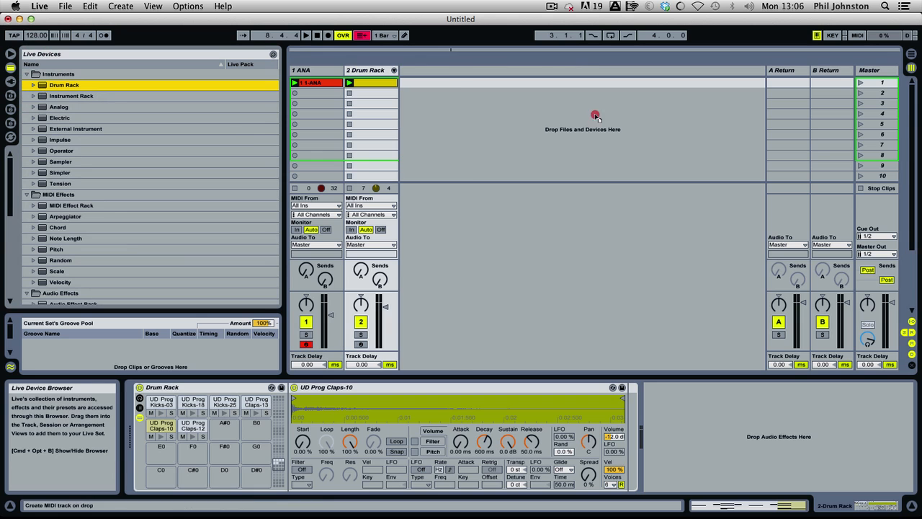
drag(595, 116, 505, 100)
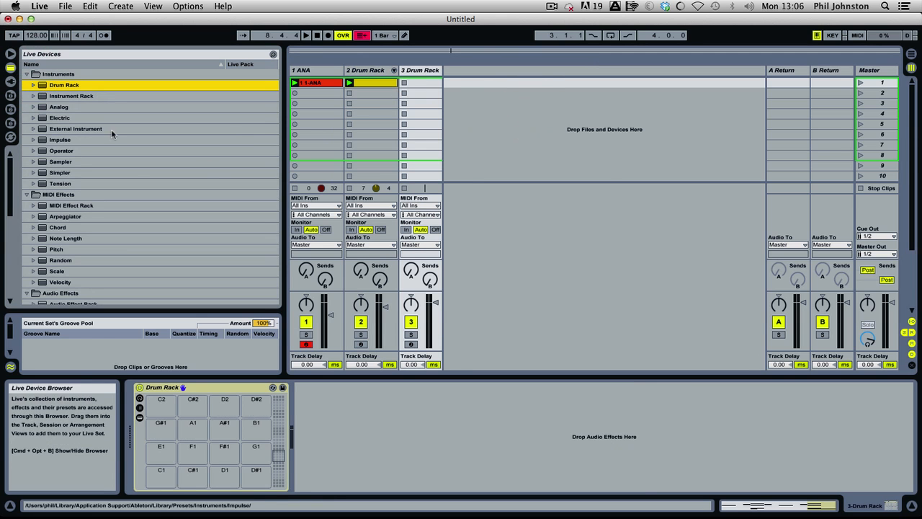
Return to the Ultimate Drums samples, collapse UD Prog Claps, and expand UD Prog Loops with its UD Prog Loop REX subfolder
click(10, 95)
click(34, 86)
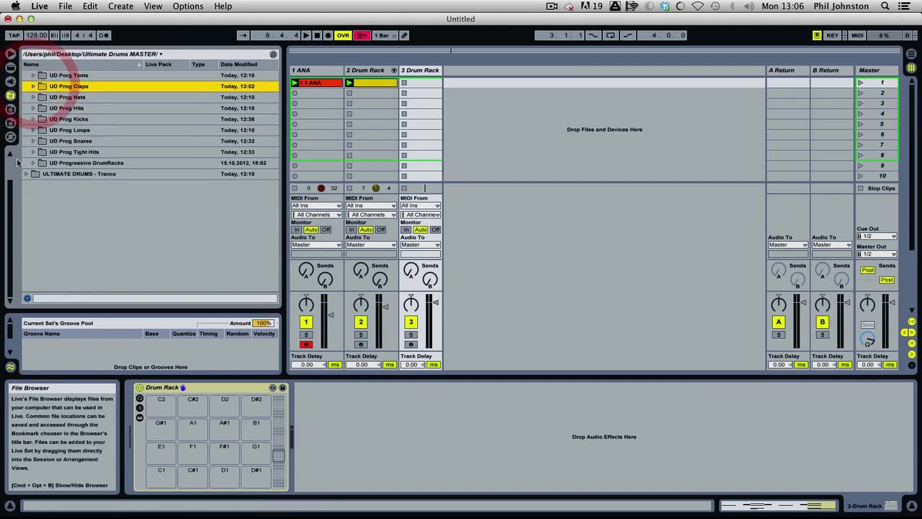
drag(8, 204, 22, 149)
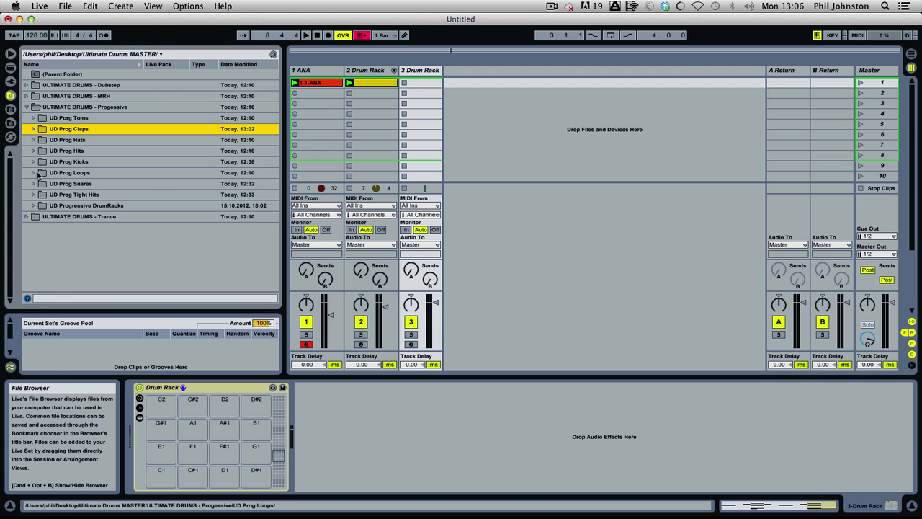
click(35, 174)
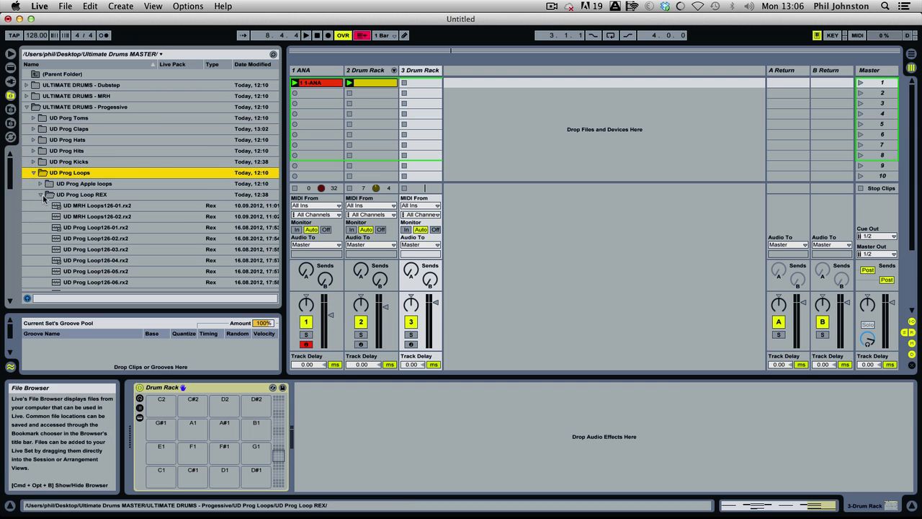
Preview the first loop in UD Prog Loop REX, collapse that subfolder, and expand UD Prog Loops AIFF
click(45, 196)
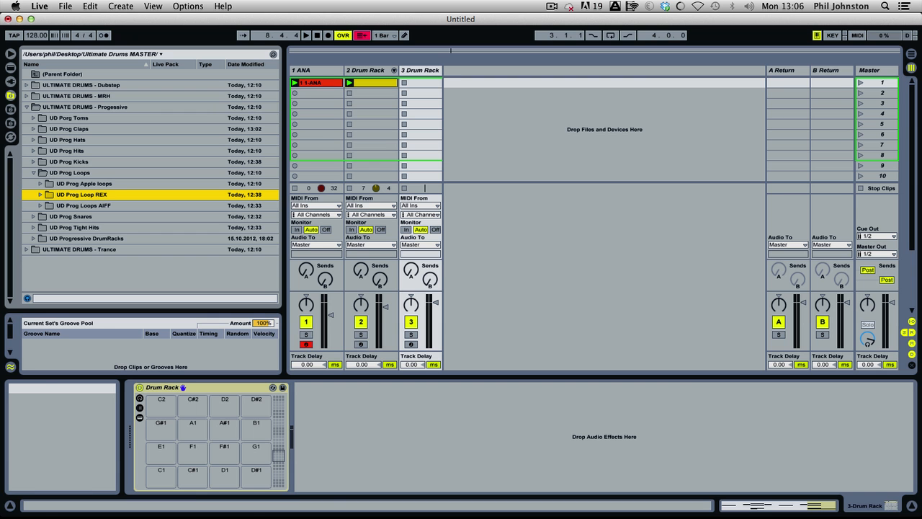
click(40, 196)
click(92, 207)
click(41, 195)
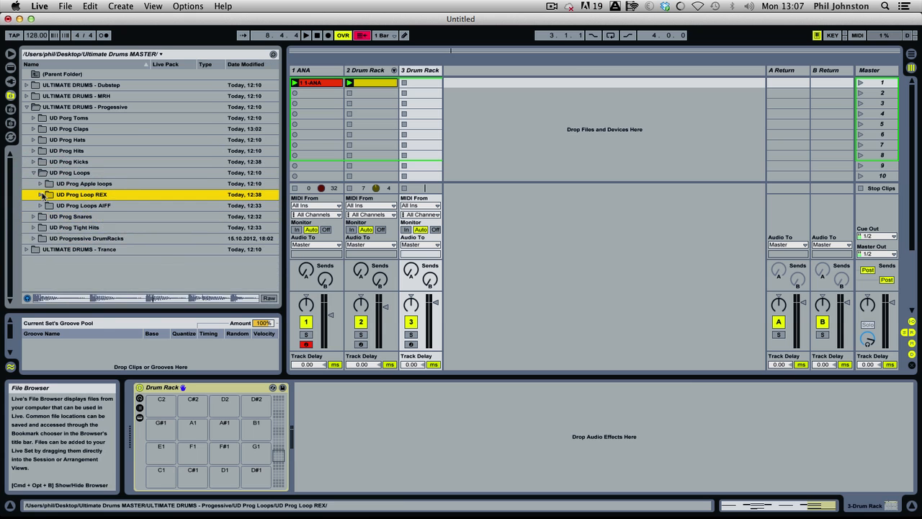
click(41, 205)
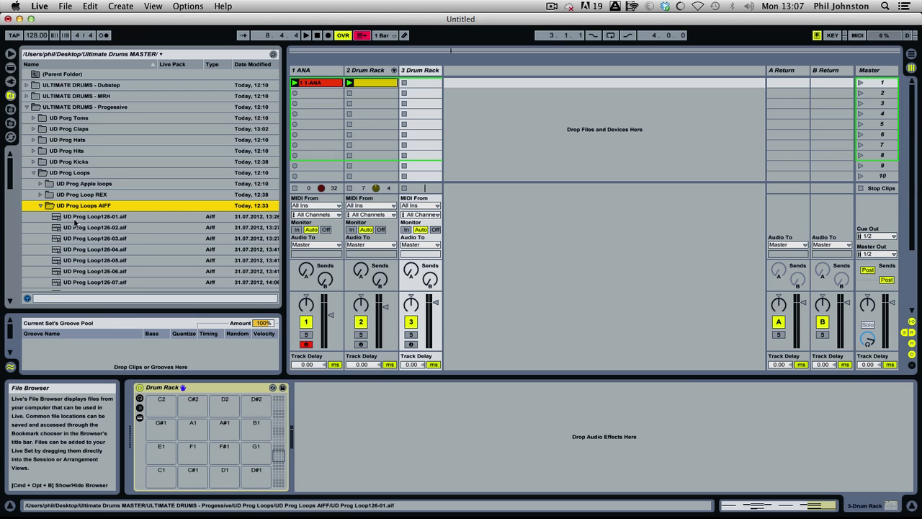
Audition the AIFF loops one after another from UD Prog Loop126-01.aif through UD Prog Loop126-11.aif
click(75, 217)
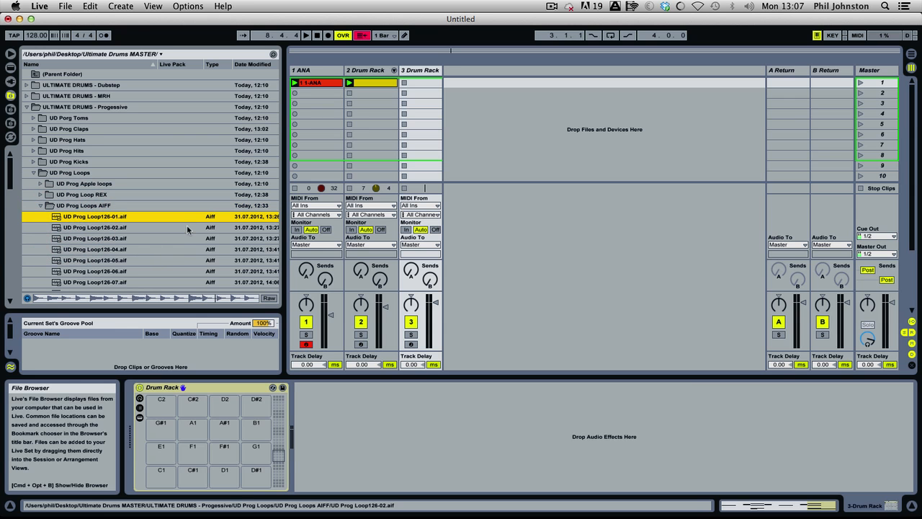
key(Down)
key(Down)
key(Down)
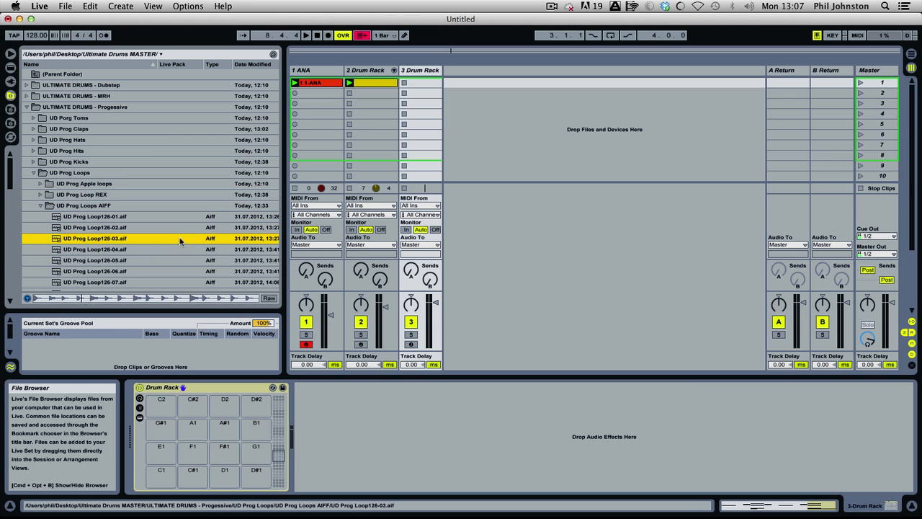
key(Down)
key(Up)
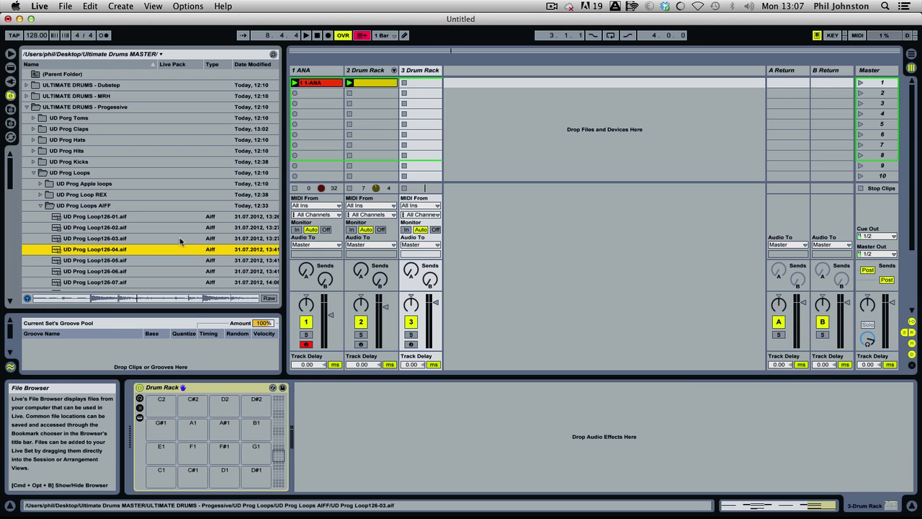
key(Down)
key(Down)
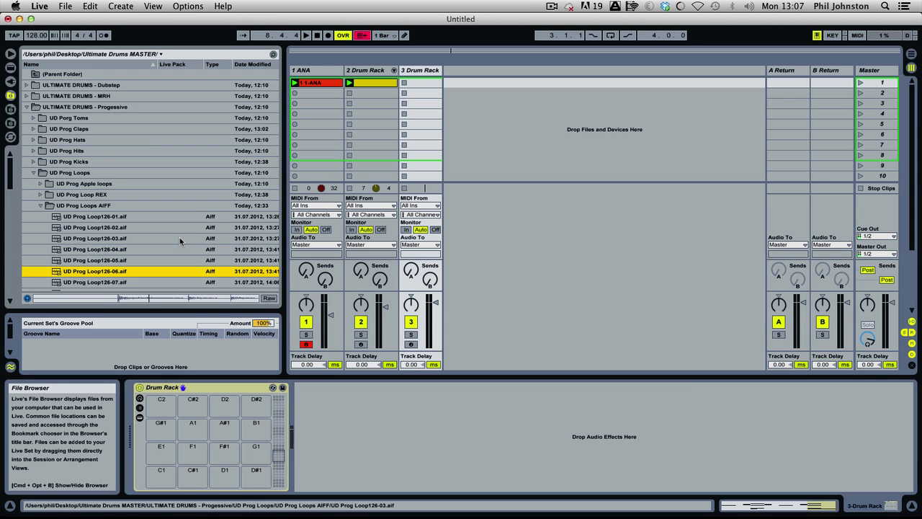
key(Down)
key(Down)
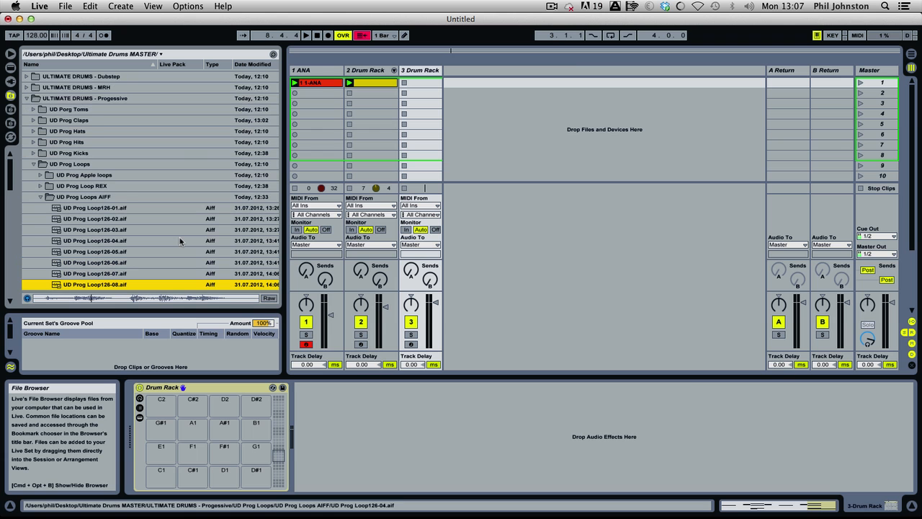
key(Down)
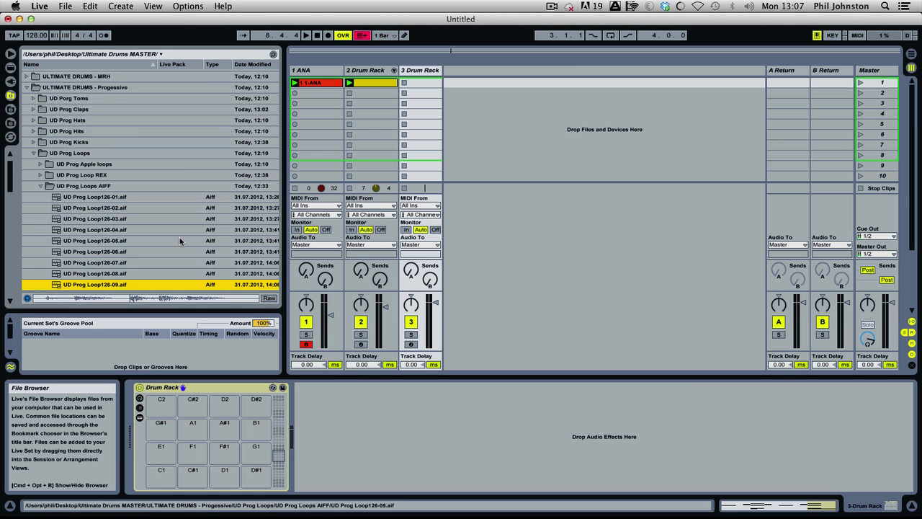
key(Down)
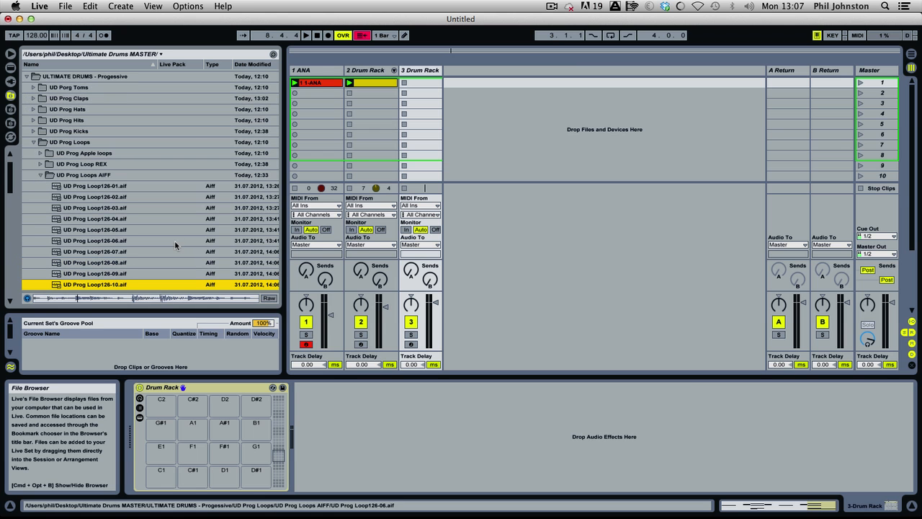
key(Down)
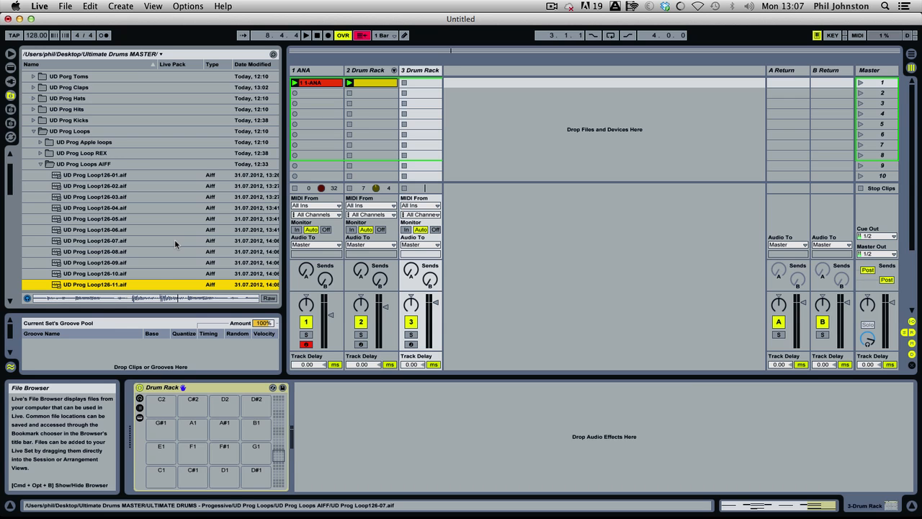
Add UD Prog Loop126-11.aif to a new audio track, launch it with the drums, and solo its track
drag(80, 286, 467, 83)
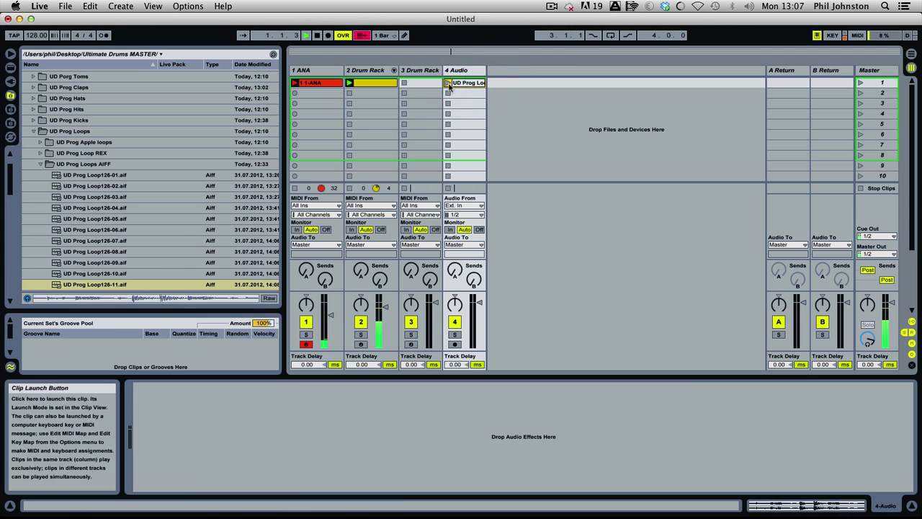
click(448, 83)
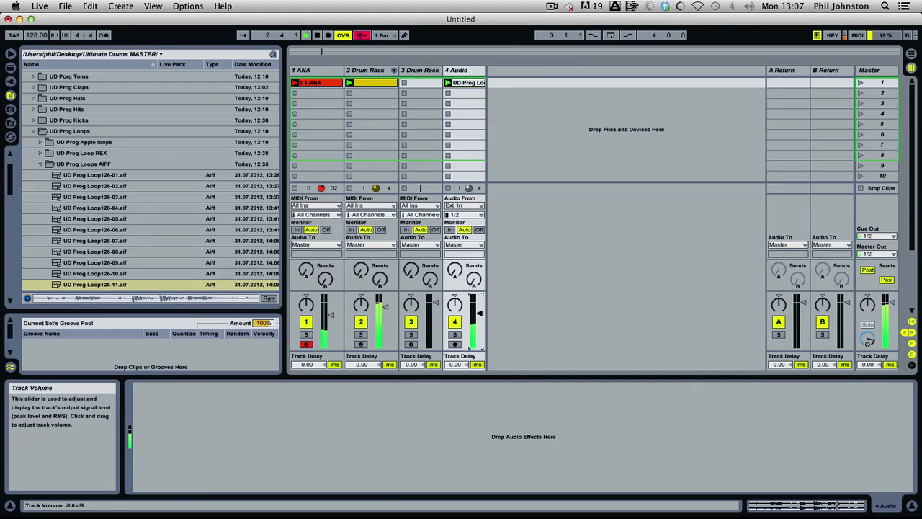
click(454, 335)
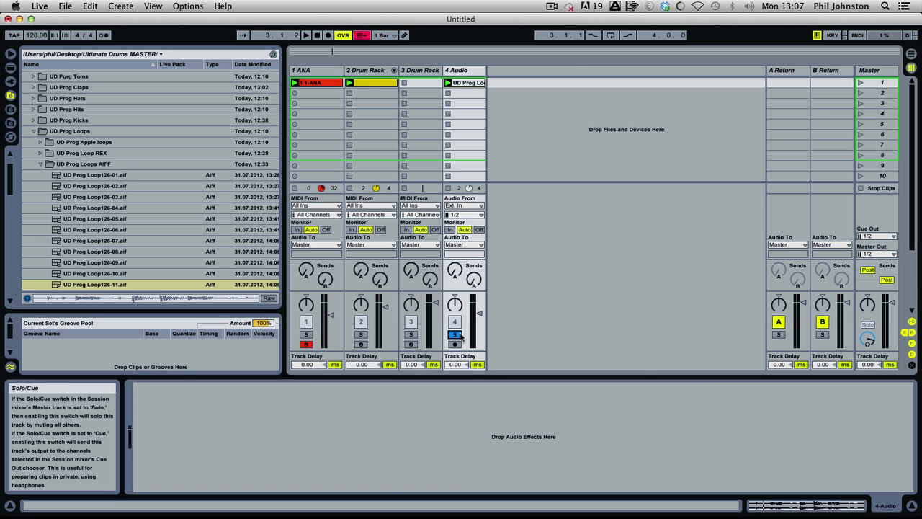
Open the loop clip, set its transient loop mode to Off, and lower the transient envelope to 29
double_click(468, 82)
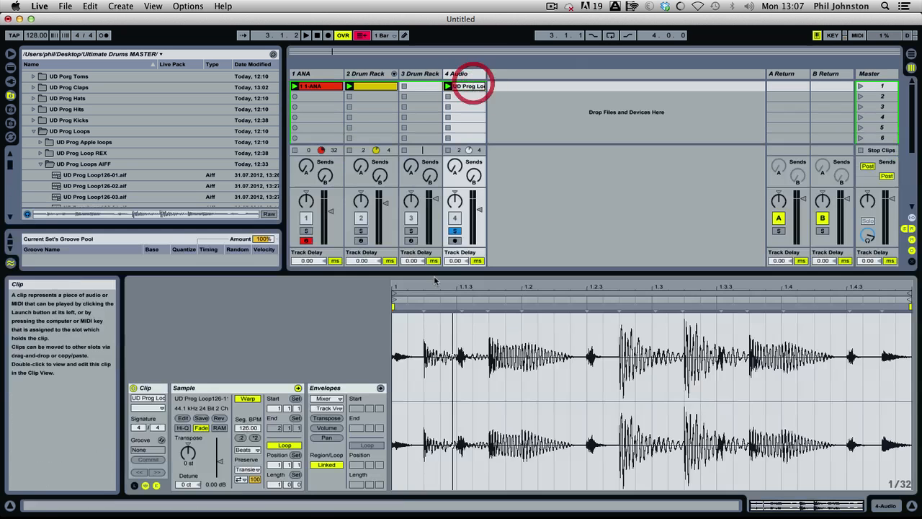
click(241, 479)
click(243, 482)
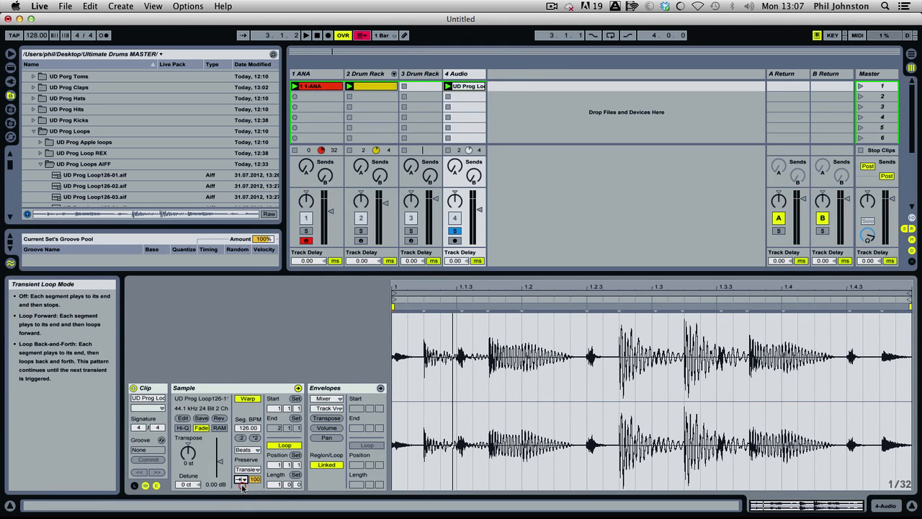
key(space)
drag(256, 480, 256, 518)
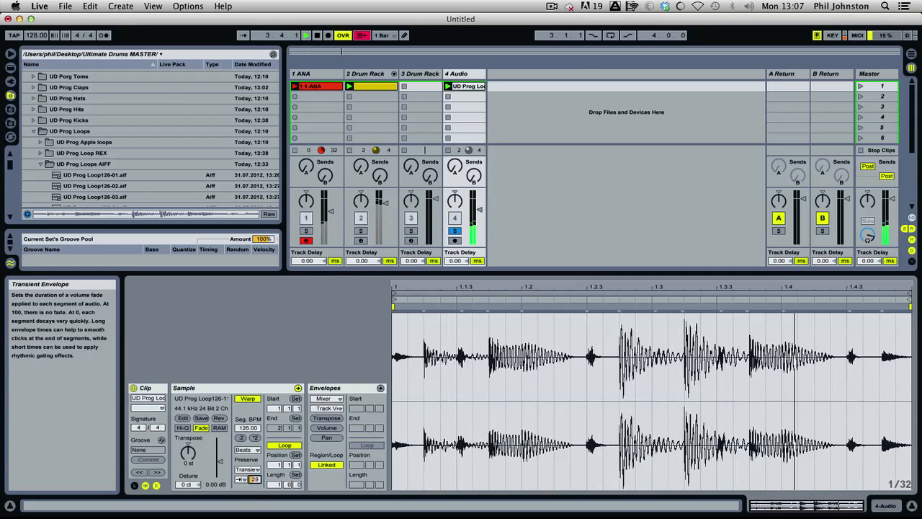
Unsolo the loop's audio track and set its volume to about -4 dB against the full mix
click(453, 231)
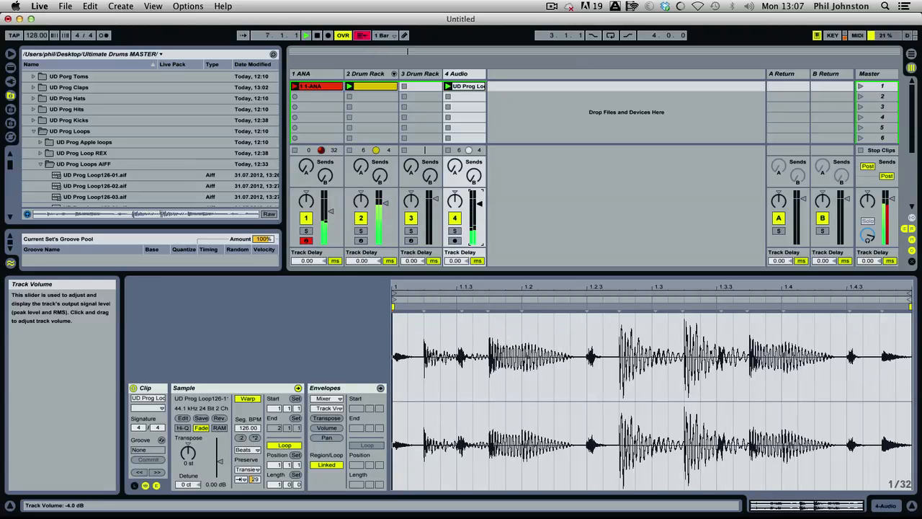
drag(479, 204, 480, 207)
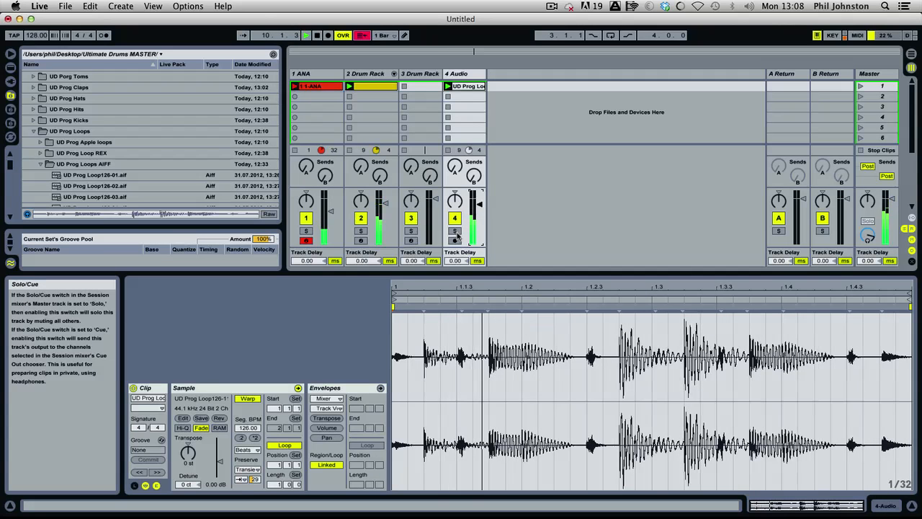
Add an Auto Filter to the loop track and set it to high-pass at 492 Hz with a Q of 0.20
click(9, 66)
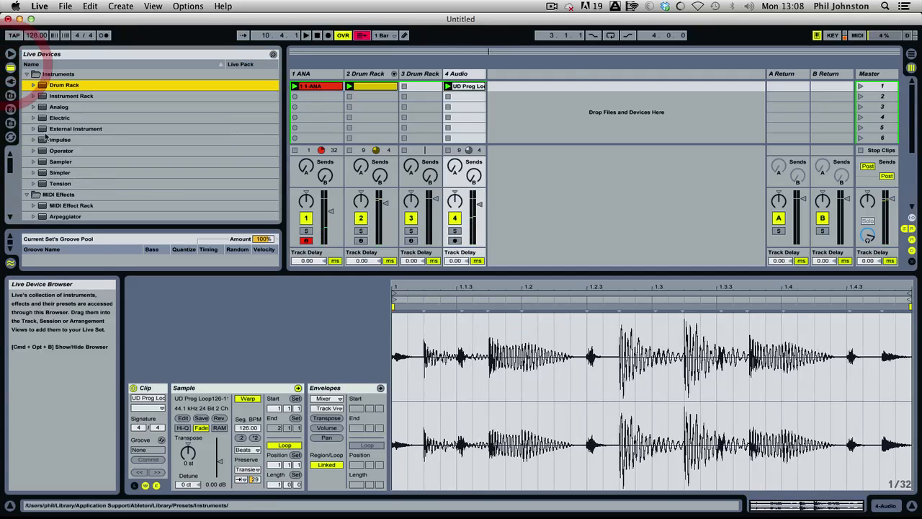
drag(10, 170, 464, 118)
click(56, 182)
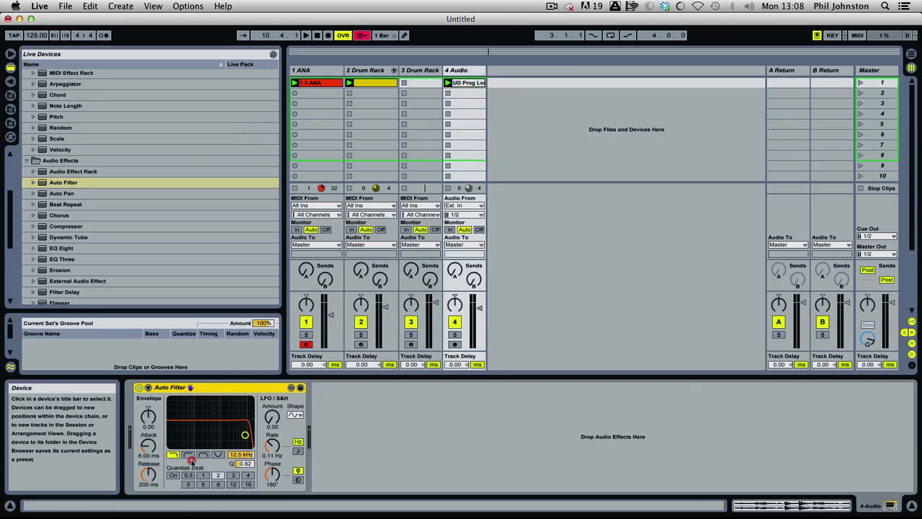
click(189, 455)
mouse_move(245, 435)
mouse_down()
mouse_move(204, 446)
mouse_move(252, 430)
mouse_move(235, 436)
mouse_up()
key(space)
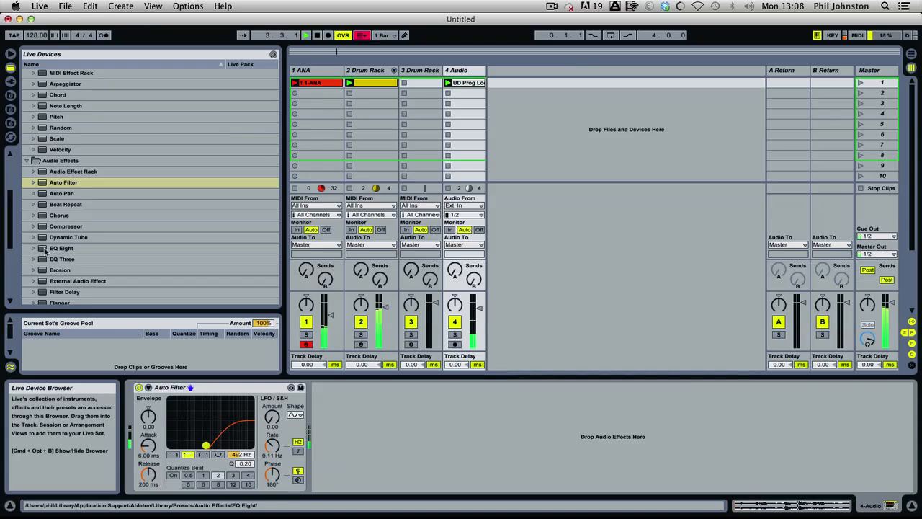
Add an EQ Eight after the Auto Filter and make band 4 a high cut at 6.37 kHz with a Q of 0.46
drag(58, 250, 487, 469)
drag(548, 433, 555, 441)
click(450, 485)
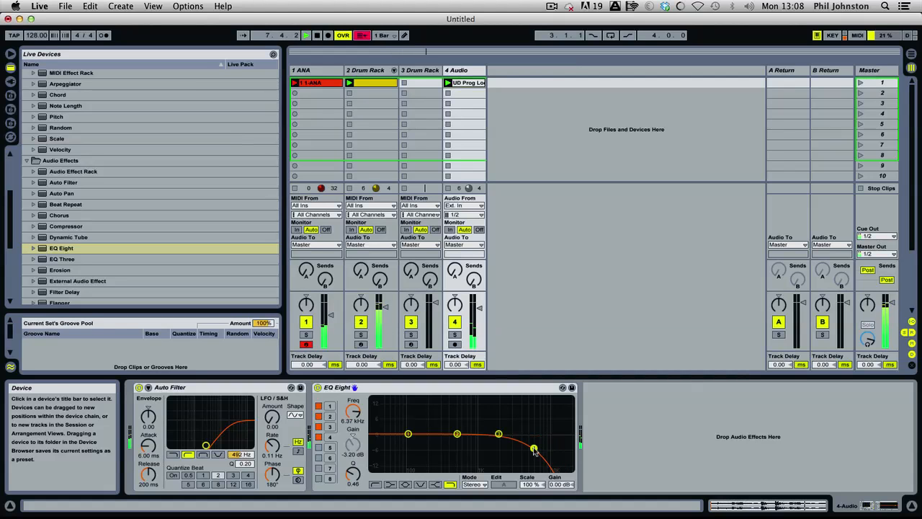
Solo the loop track and load Reverb onto return track B with its quality set to High
click(455, 335)
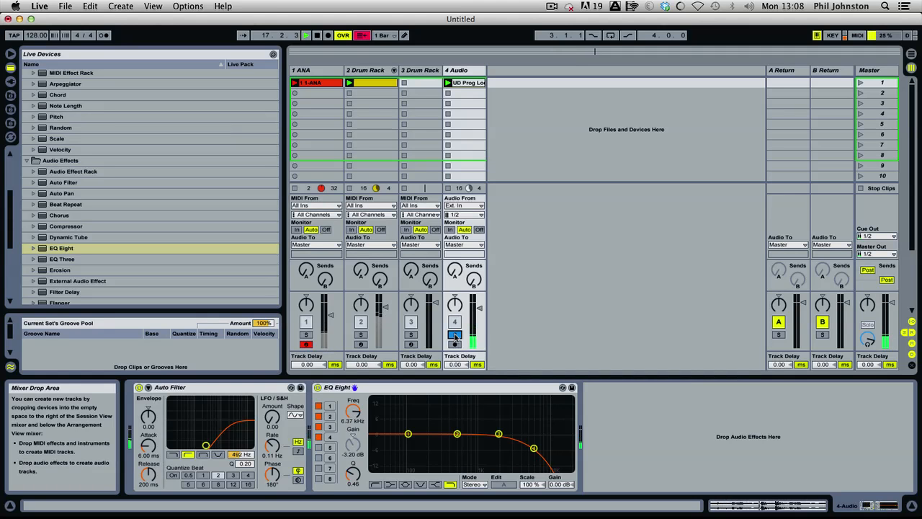
click(454, 335)
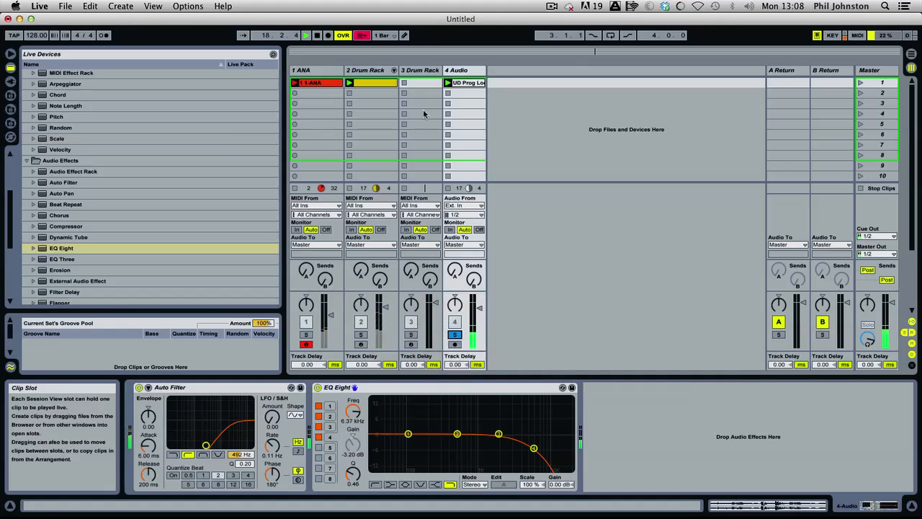
click(10, 81)
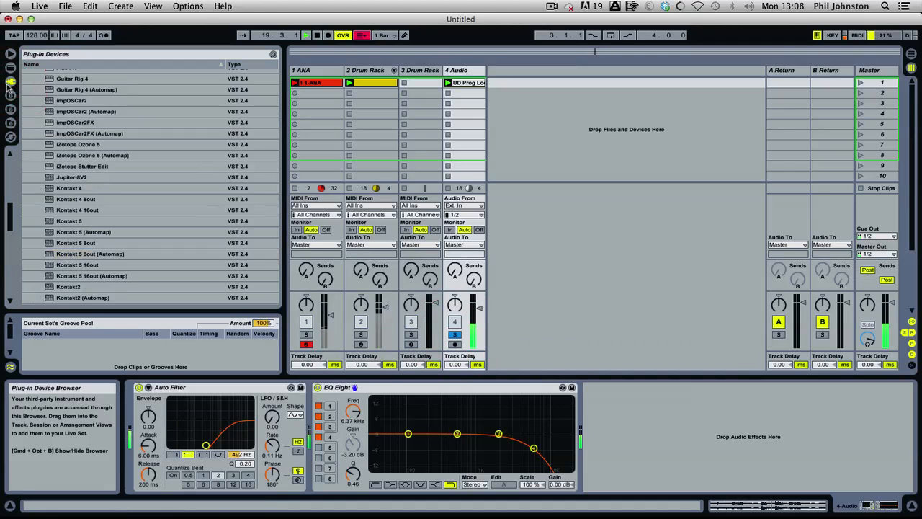
click(10, 67)
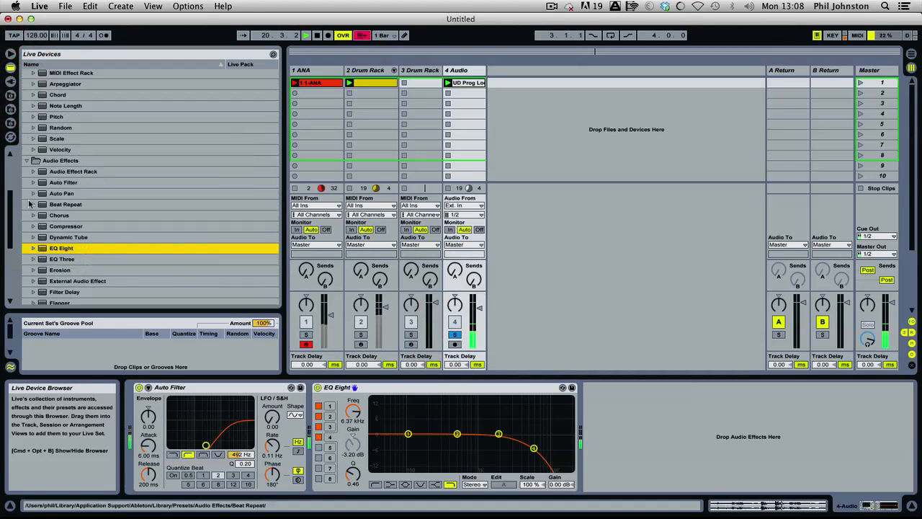
drag(10, 200, 12, 240)
drag(32, 278, 832, 73)
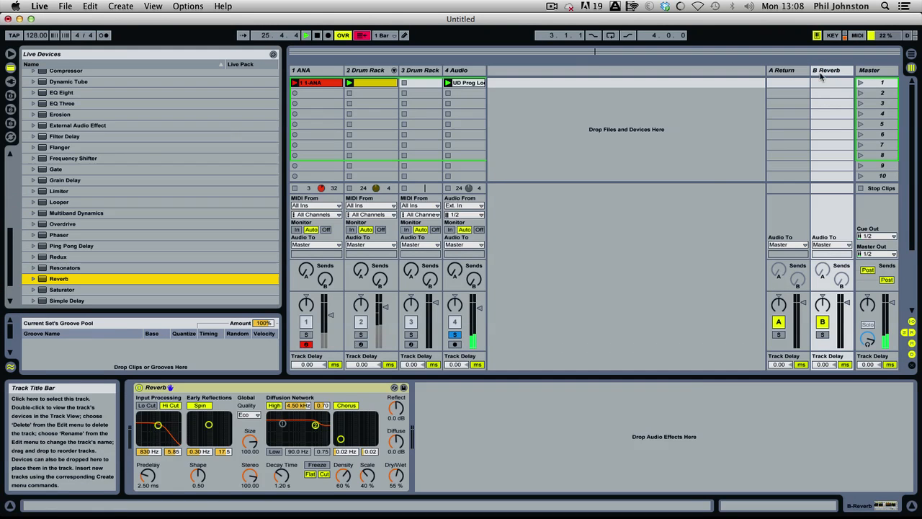
click(249, 415)
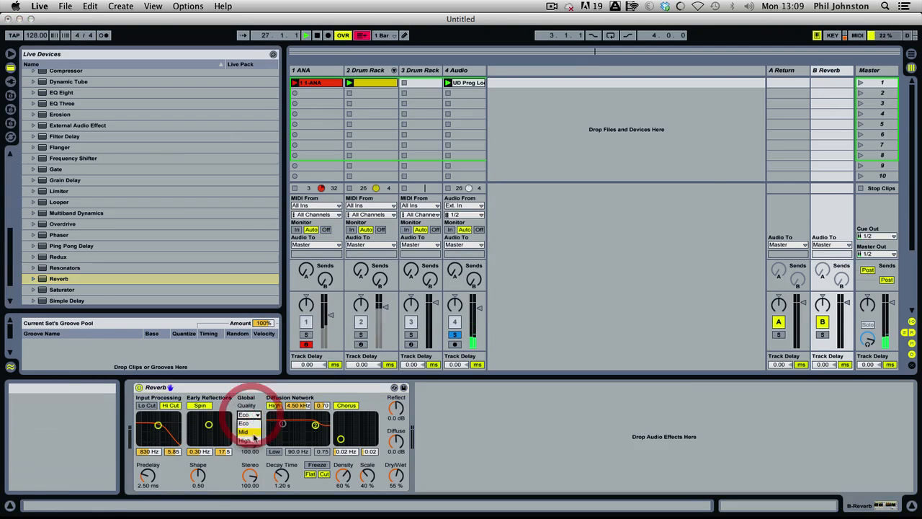
click(252, 439)
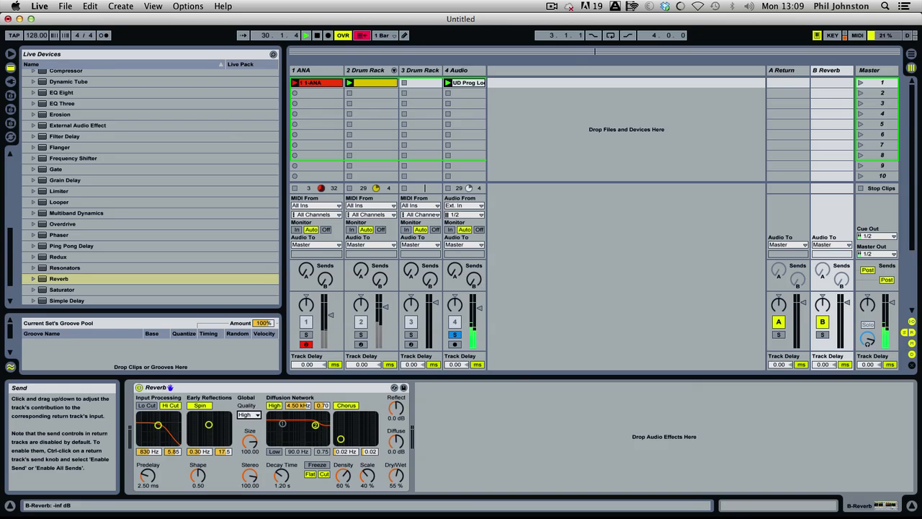
Set the Reverb to 100% wet, 6.0 dB diffuse, -4.8 dB reflect, size 10.54 and 814 ms decay, with the loop track's send at -7.3 dB
drag(476, 281, 476, 245)
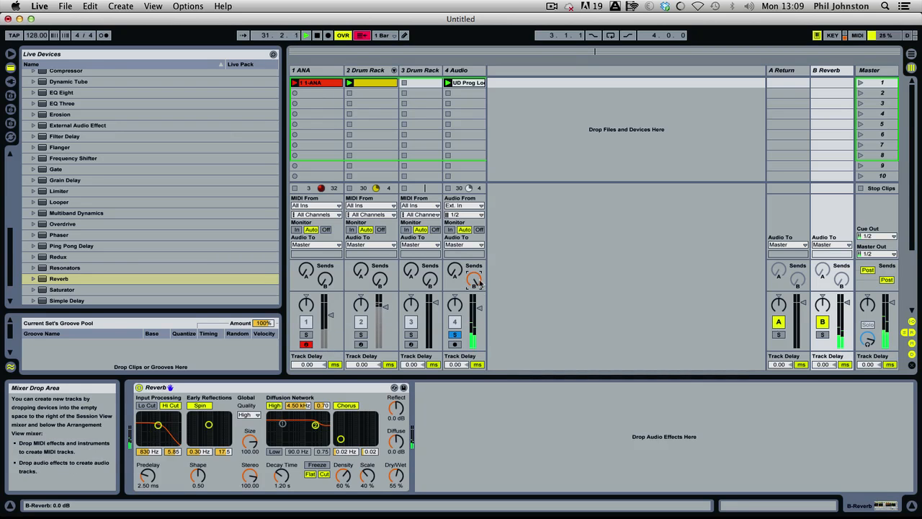
drag(396, 477, 395, 447)
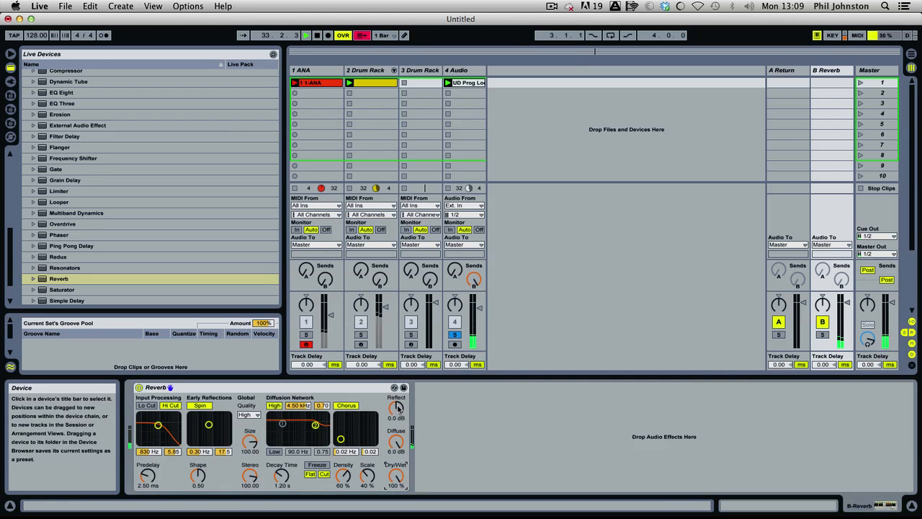
drag(398, 408, 399, 418)
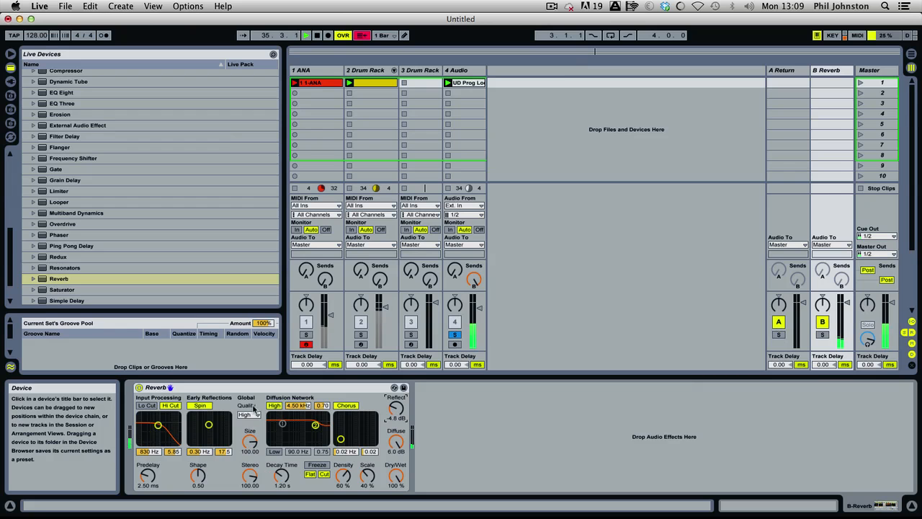
drag(250, 441, 282, 487)
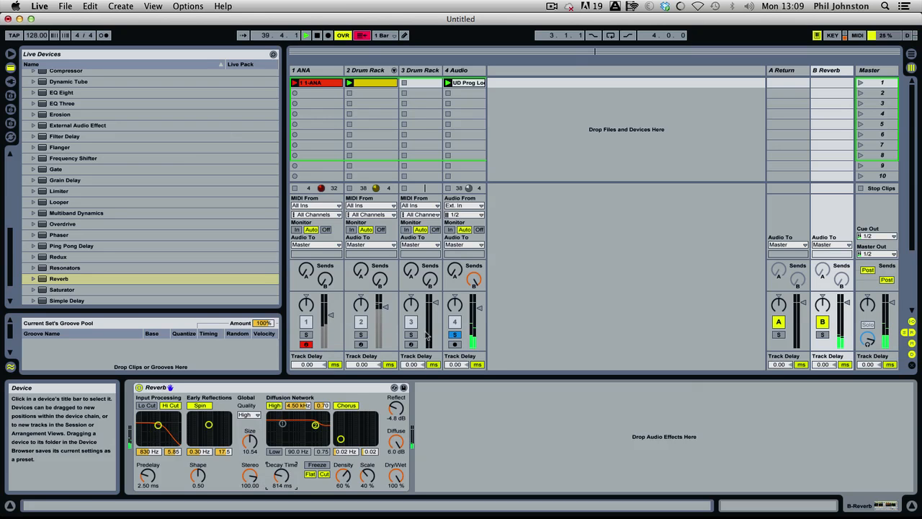
drag(473, 279, 474, 296)
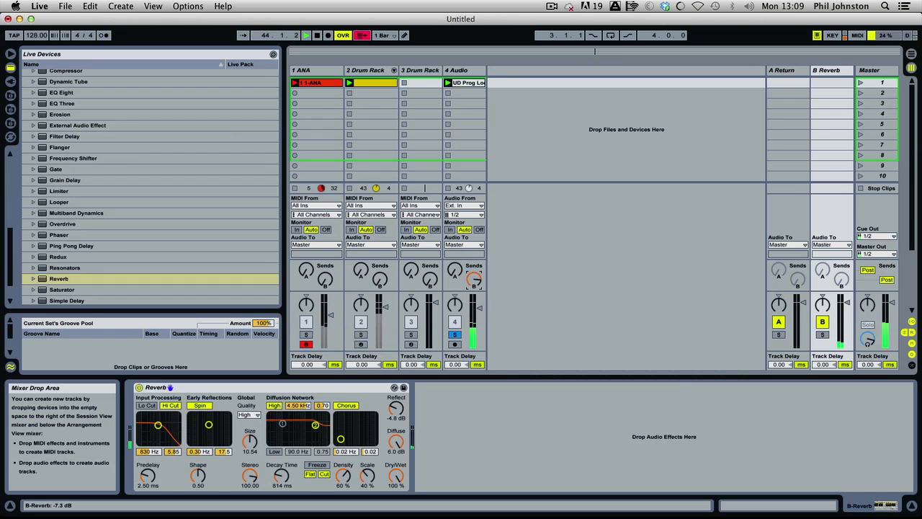
Set the Reverb's input filter to 1.94 kHz with a bandwidth of 5.99 and the loop track's send B to -3.0 dB
drag(469, 282, 470, 278)
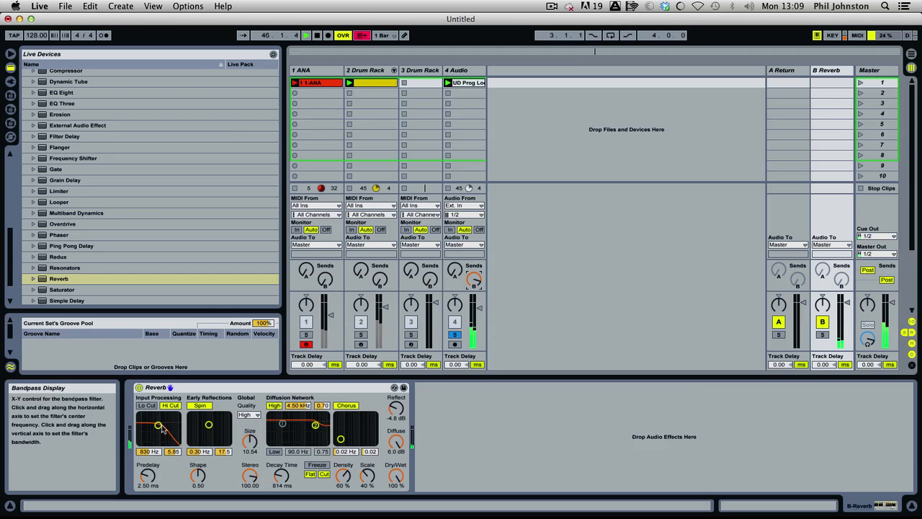
drag(158, 425, 163, 425)
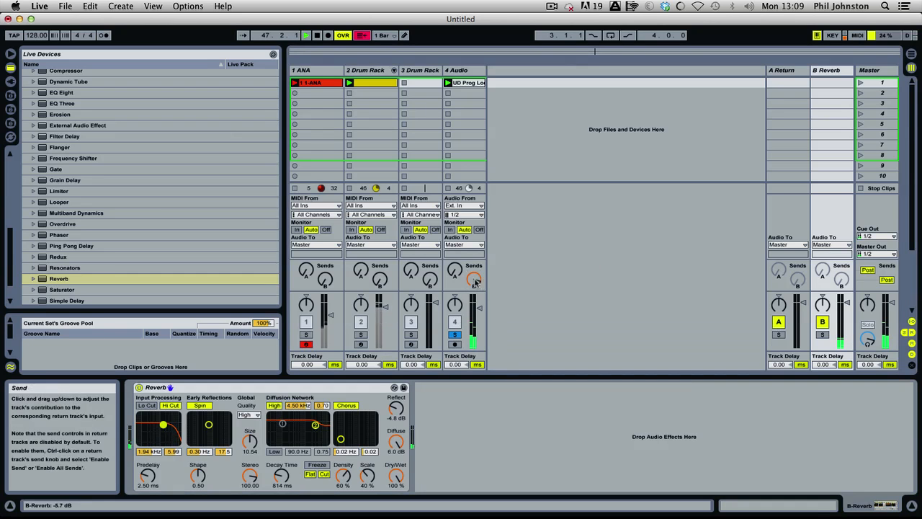
drag(474, 280, 474, 276)
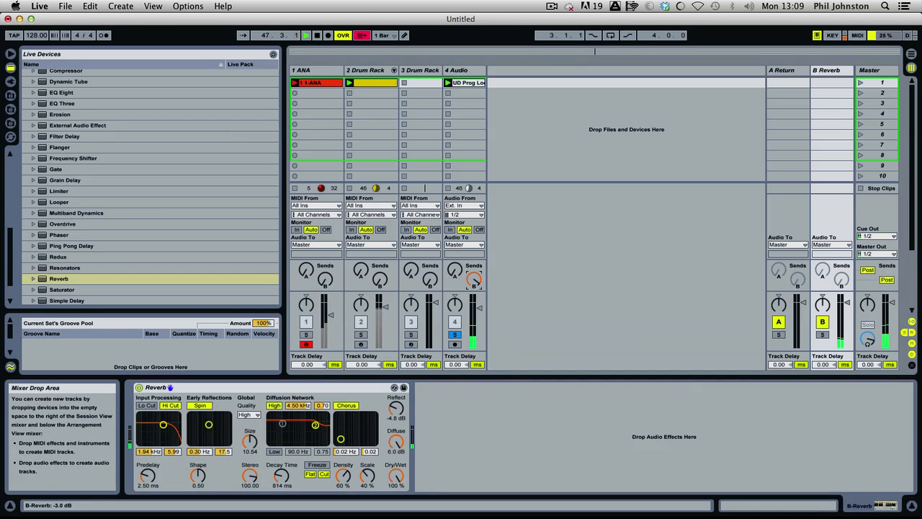
Unsolo the loop track and set its volume to about -4.4 dB
click(457, 335)
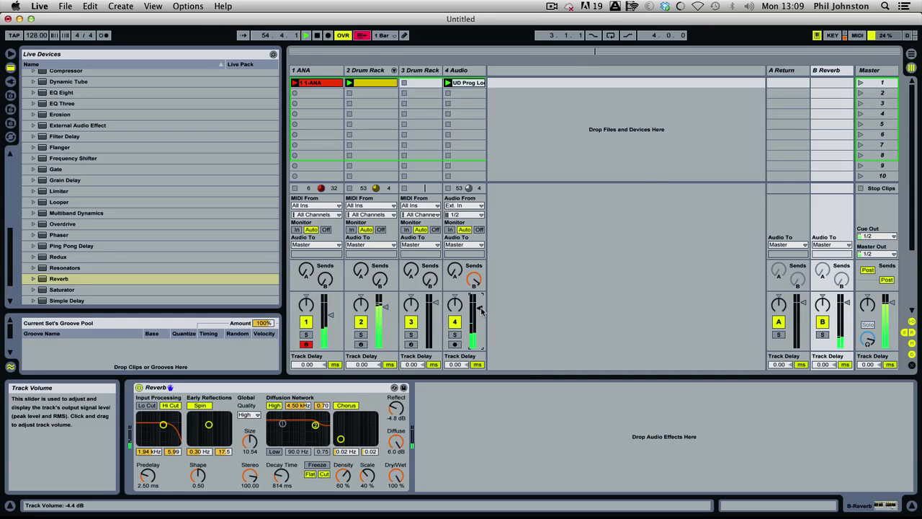
drag(481, 310, 481, 309)
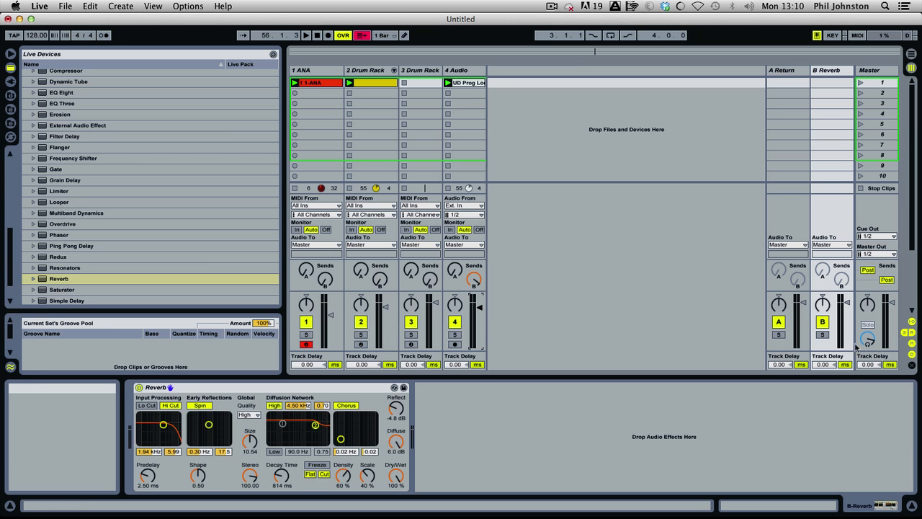
Play the full mix from the start and set the master volume to -1.0 dB
key(space)
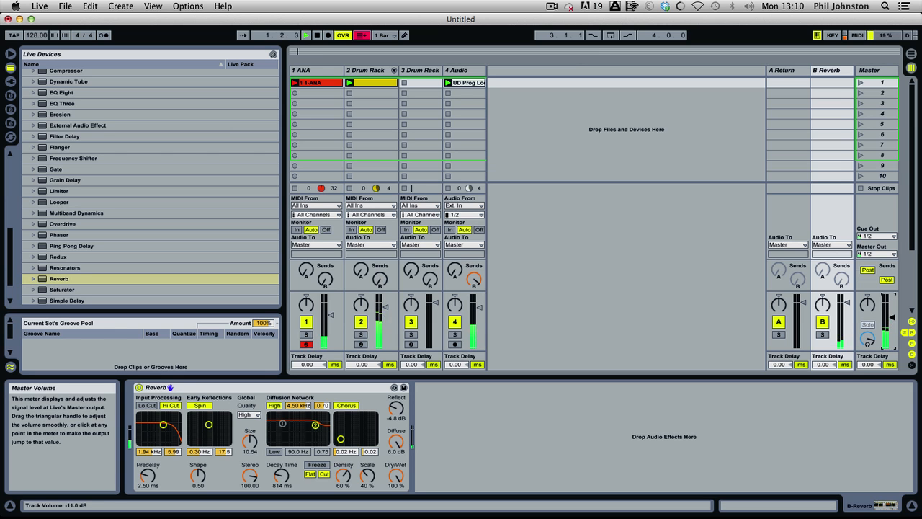
drag(892, 309, 893, 303)
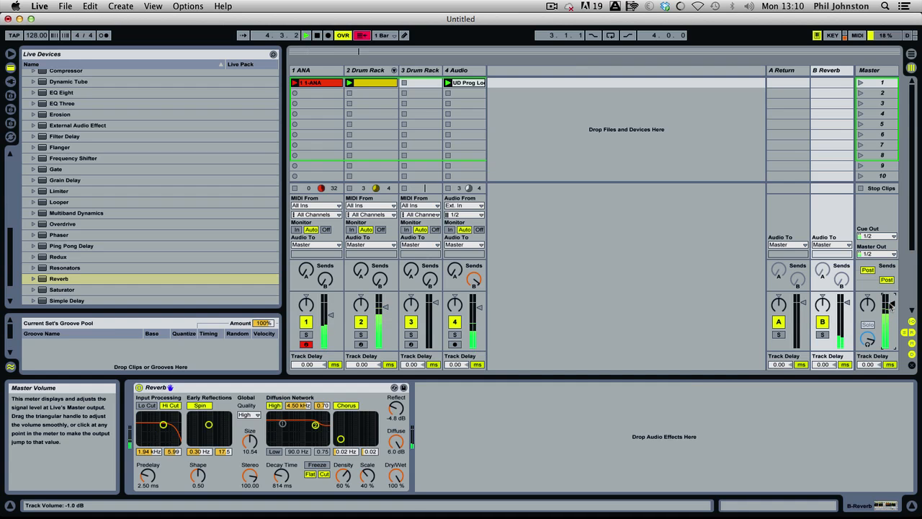
key(space)
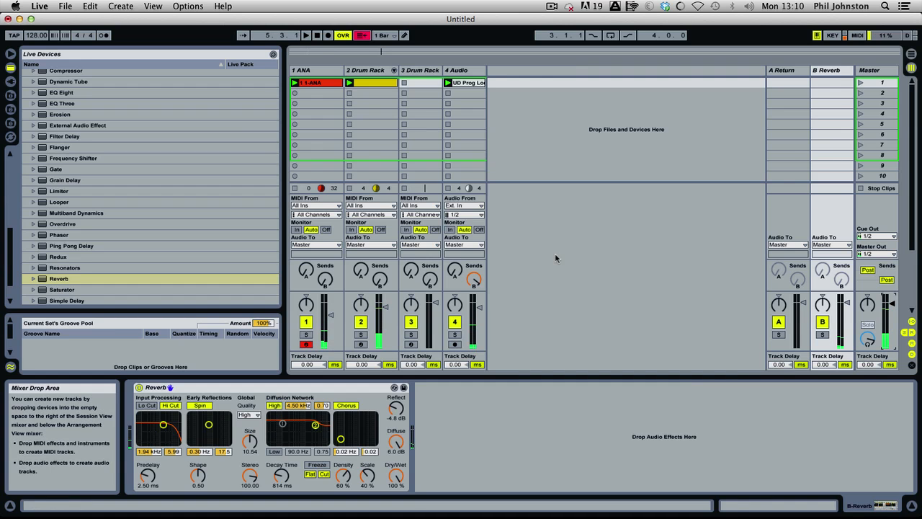
click(10, 80)
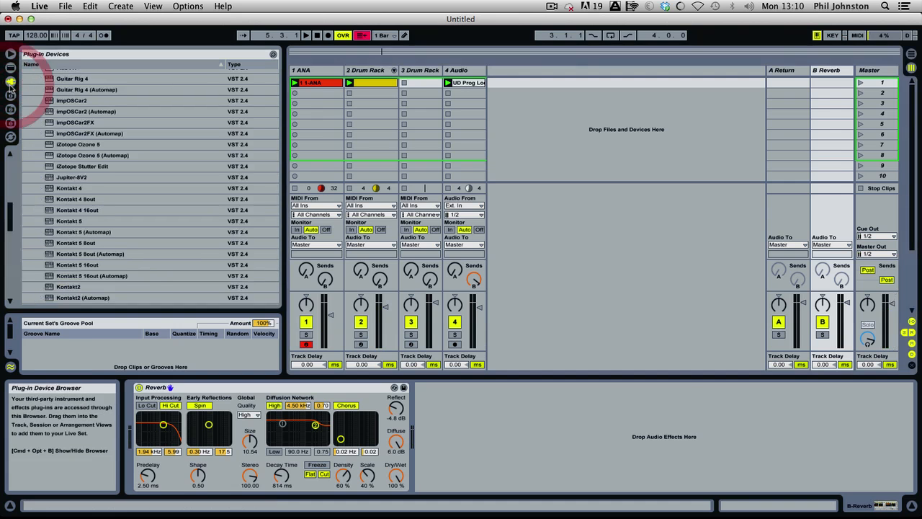
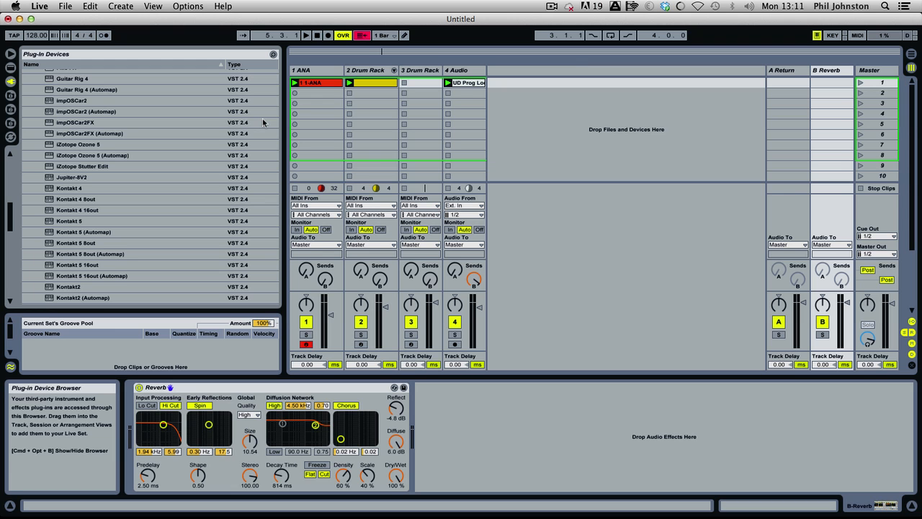
click(533, 109)
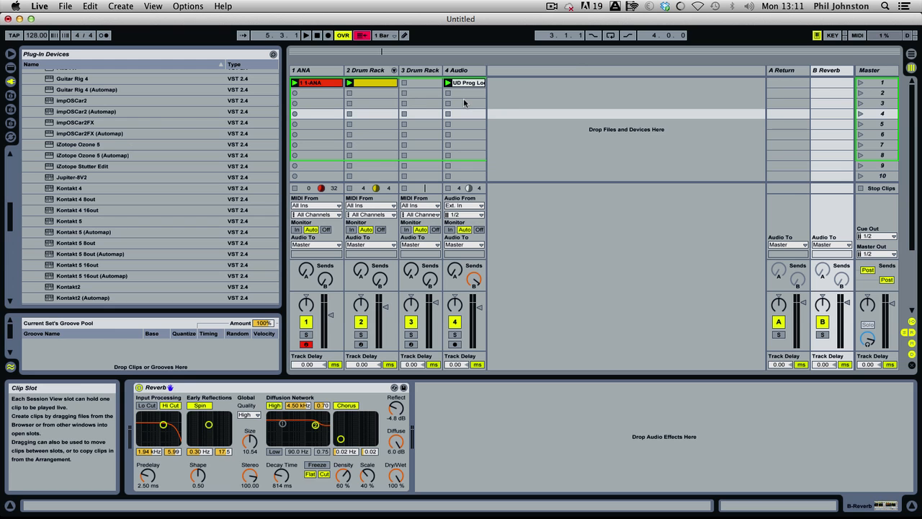
click(13, 68)
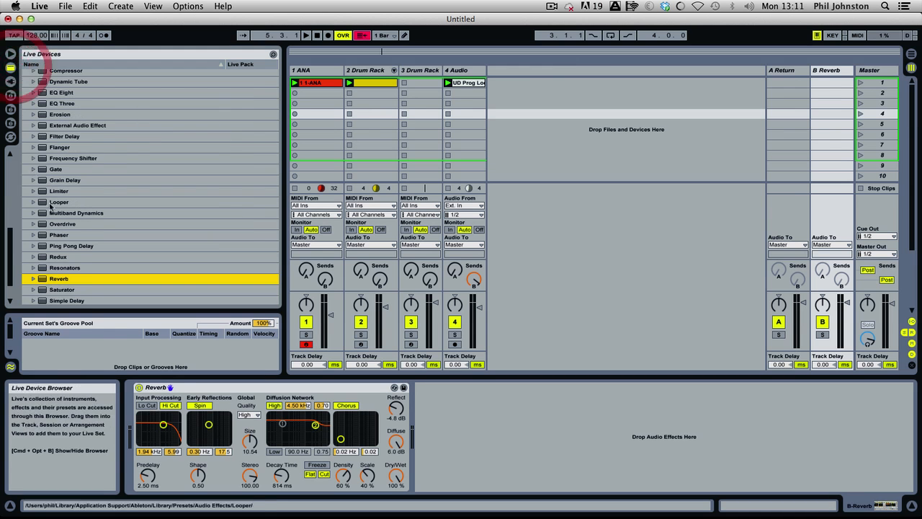
Audition the loops in the UD Prog Loops AIFF folder and place UD Prog Loop126-24.aif in scene 1 of a new audio track
click(10, 97)
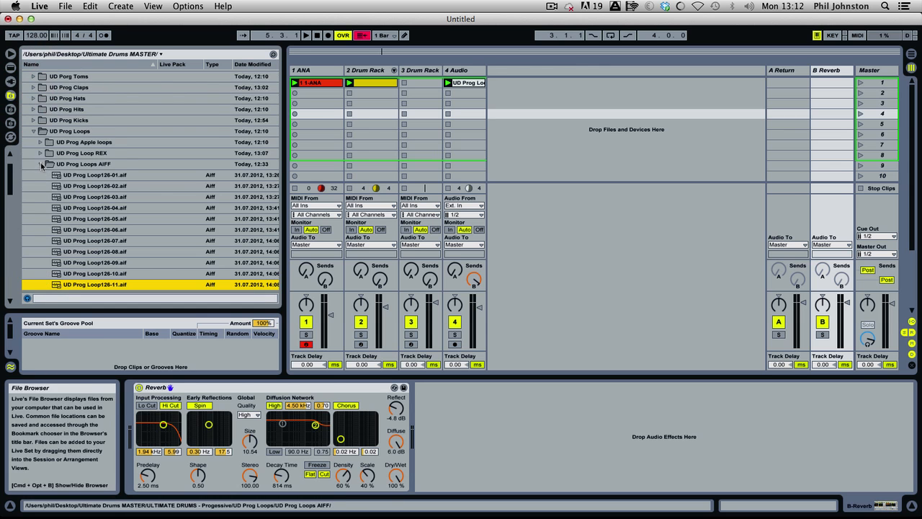
scroll(92, 195, down, 3)
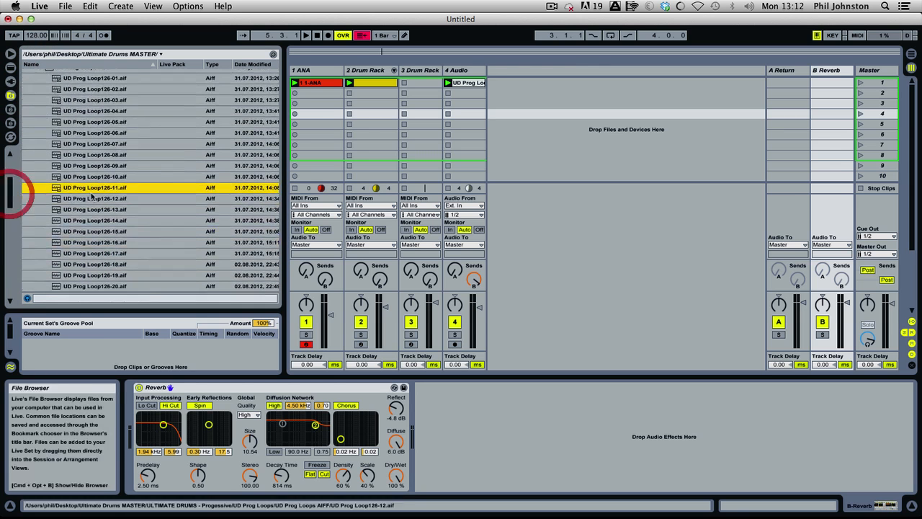
mouse_move(10, 191)
mouse_down()
mouse_move(14, 288)
mouse_move(13, 157)
mouse_move(14, 175)
mouse_up()
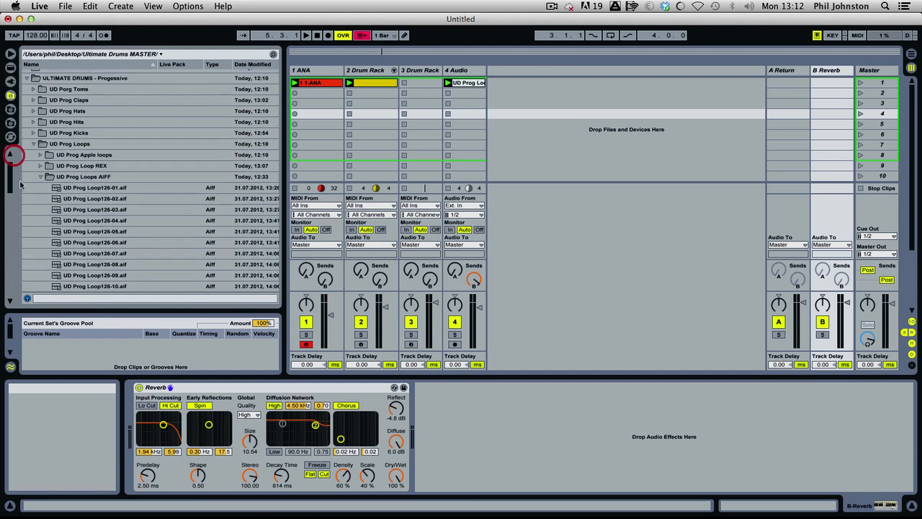
click(102, 231)
key(Down)
key(Down)
key(Down)
key(Down)
key(Down)
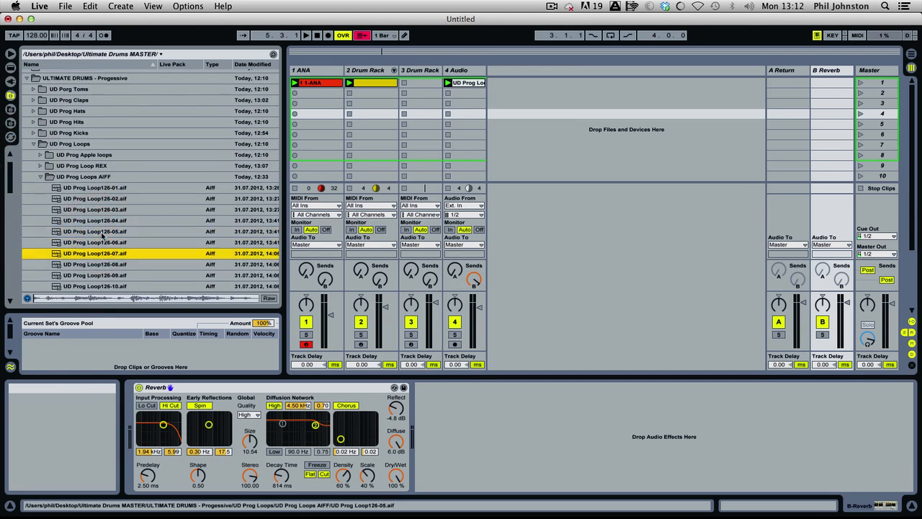
key(Down)
key(Down)
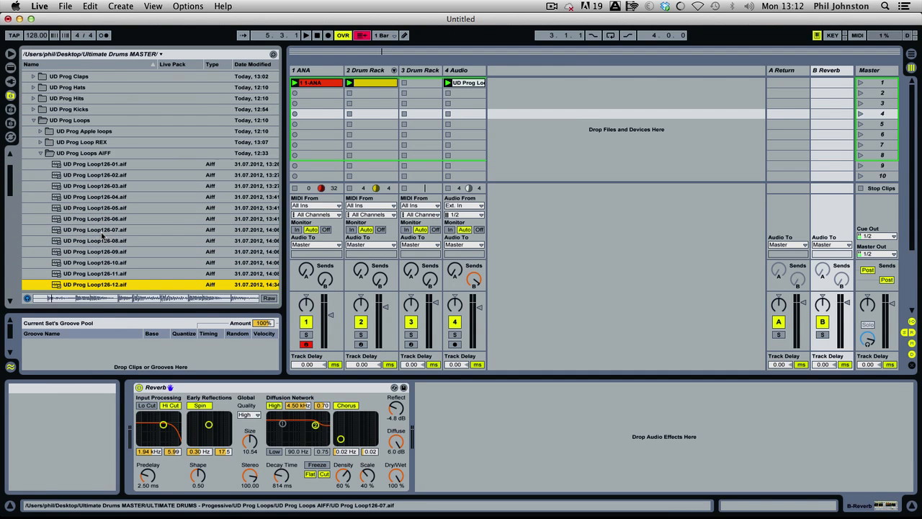
key(Down)
key(Down)
key(Down)
key(Down)
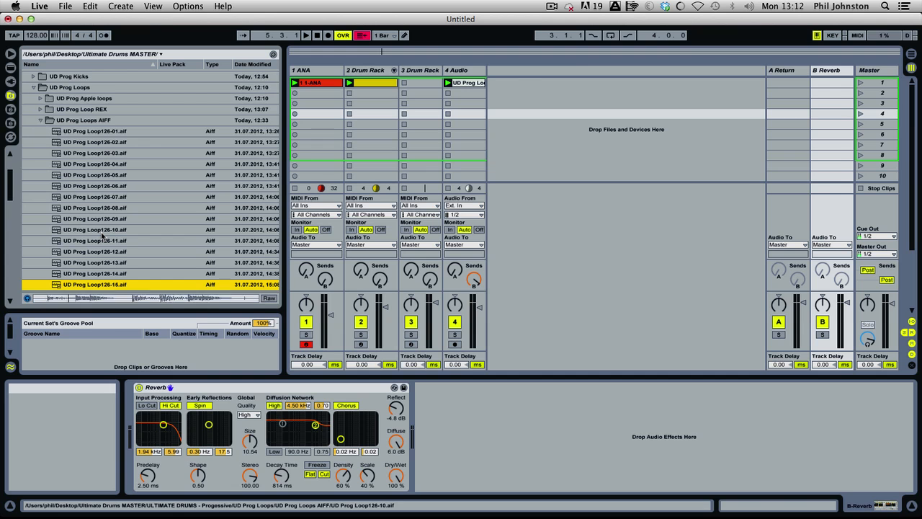
key(Down)
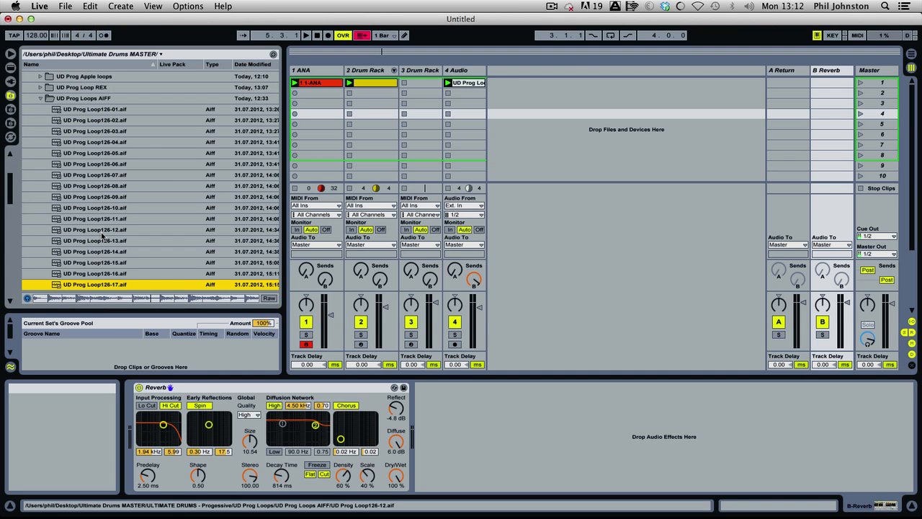
key(Down)
key(Down)
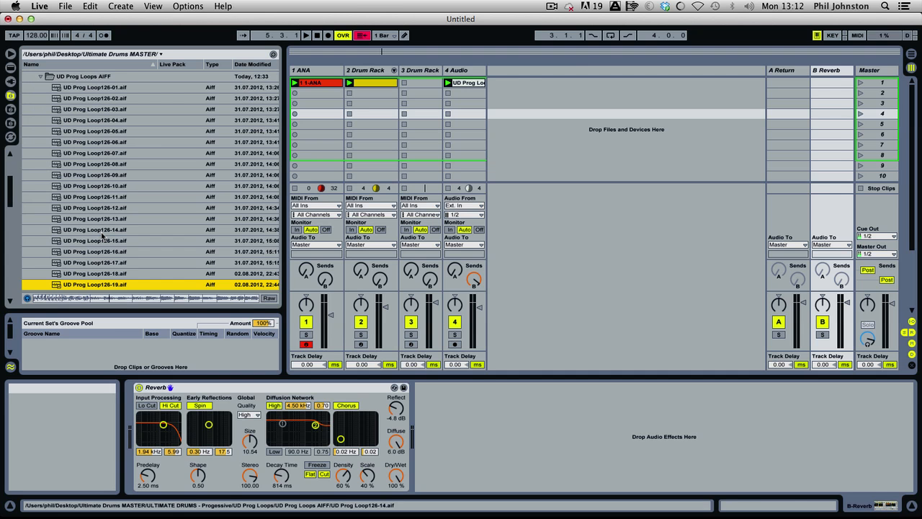
key(Down)
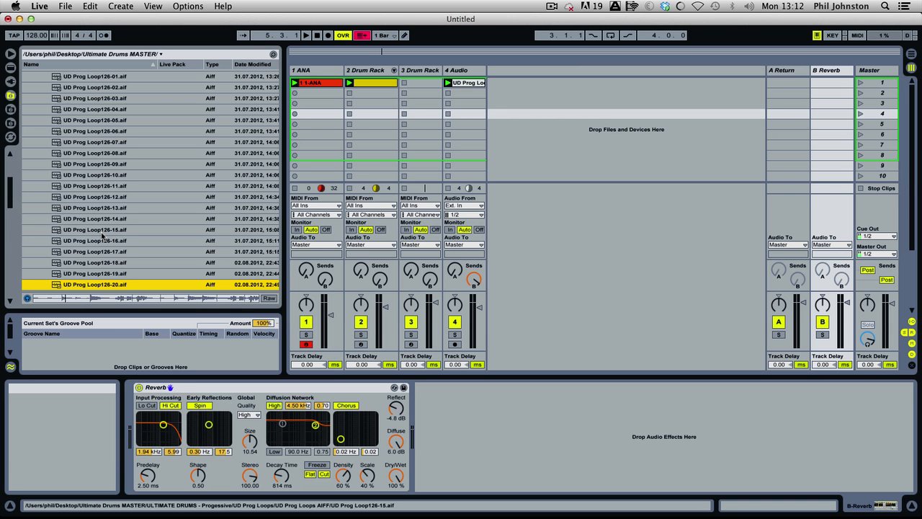
key(Down)
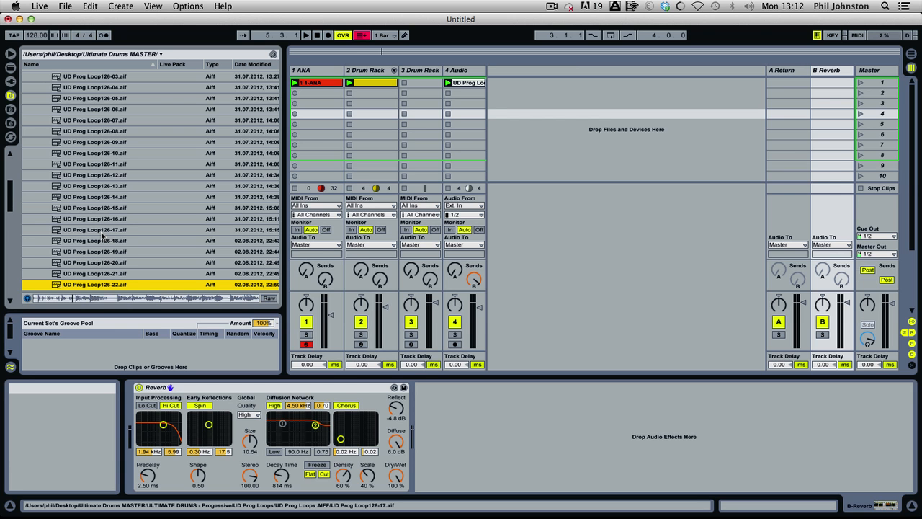
key(Down)
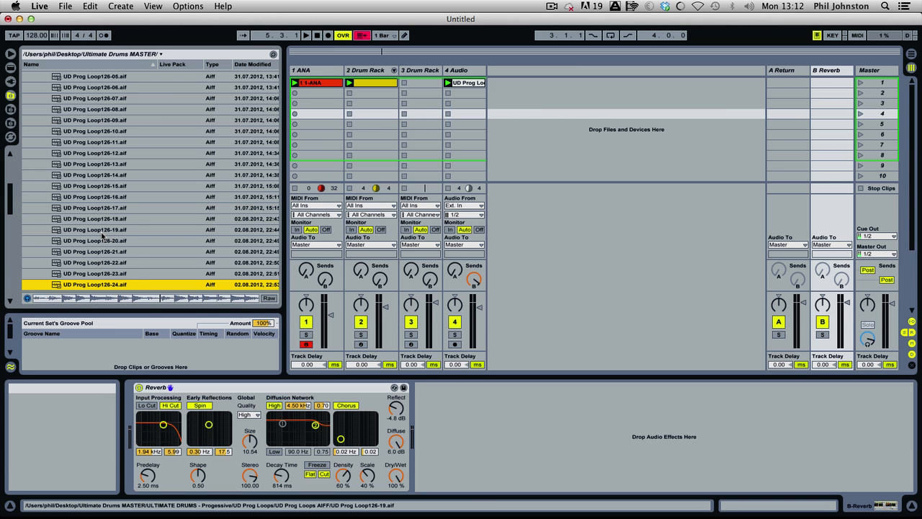
drag(455, 238, 572, 85)
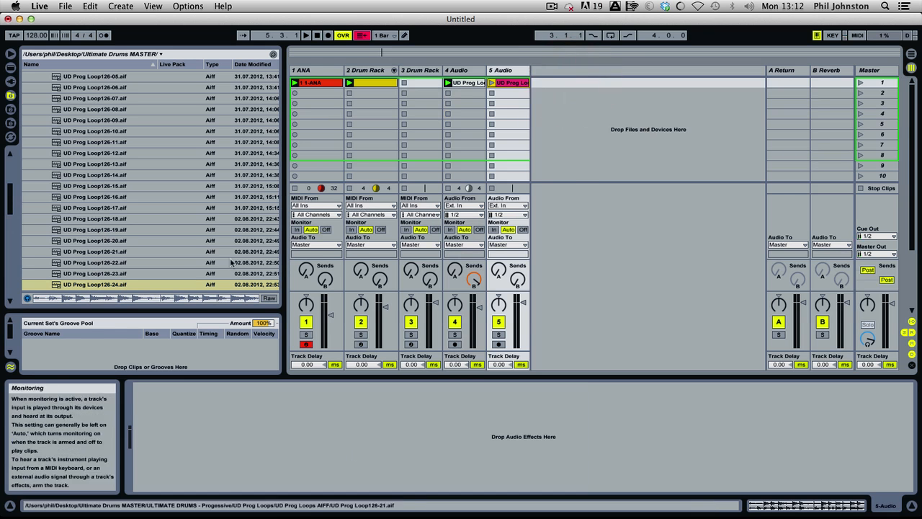
Audition the loops from UD Prog Loop126-25.aif onward and place UD Prog Loop126-46.aif in scene 1 of a new audio track
key(Down)
click(103, 285)
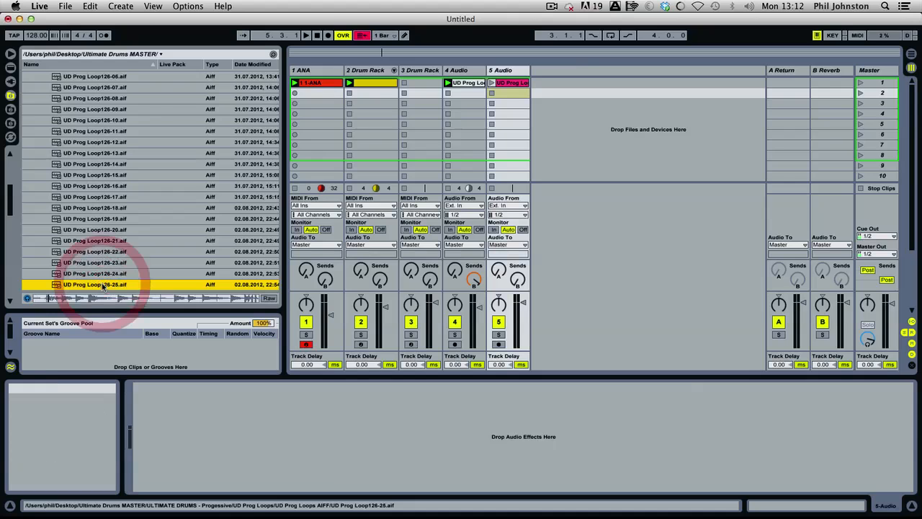
key(Down)
key(Down)
key(Down)
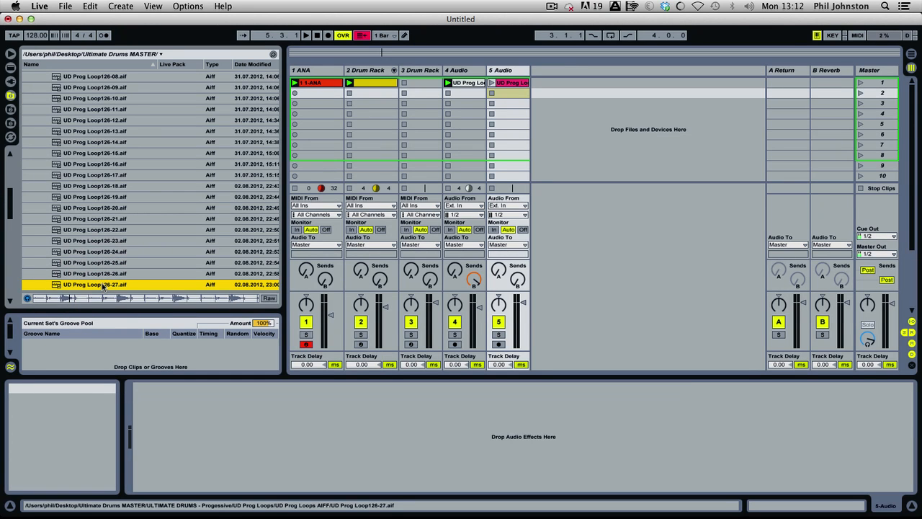
key(Down)
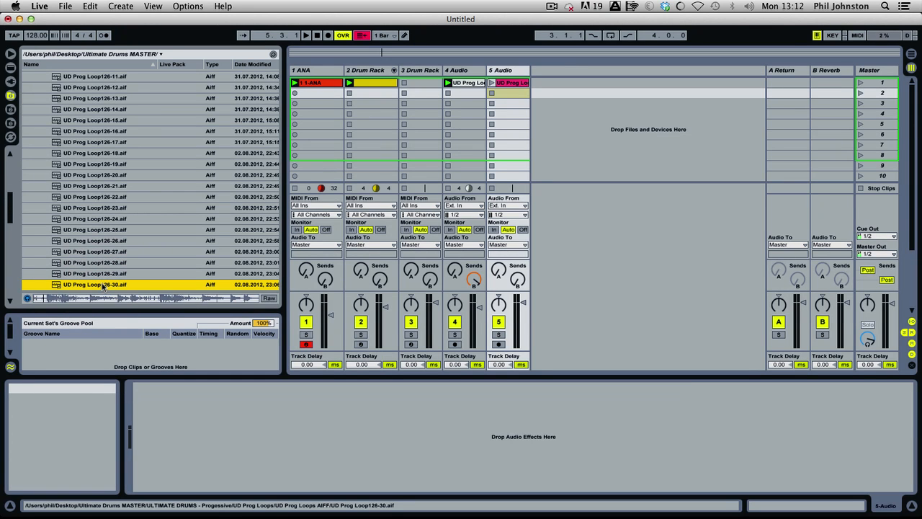
key(Down)
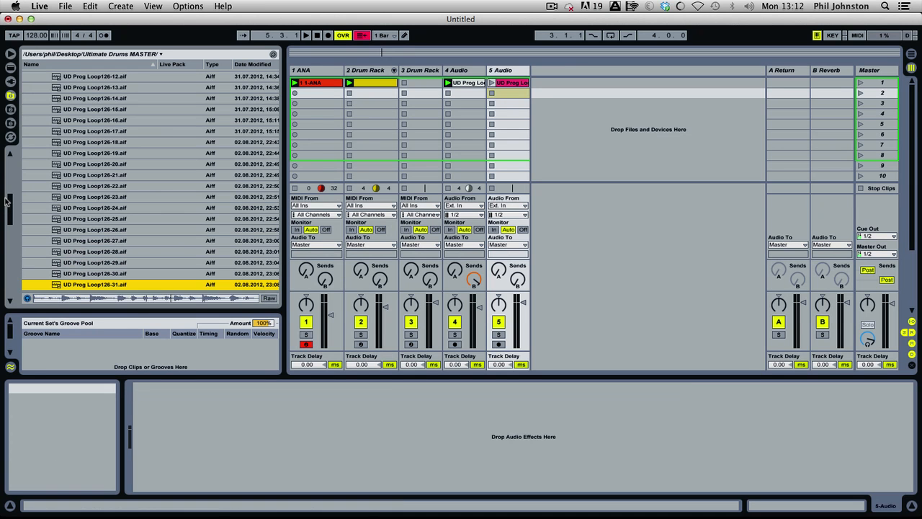
drag(8, 204, 11, 216)
key(Down)
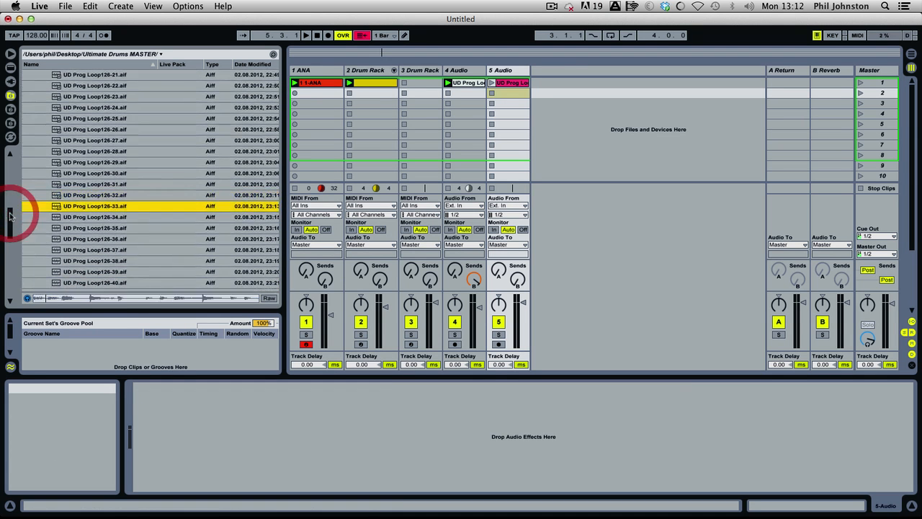
key(Down)
key(Down)
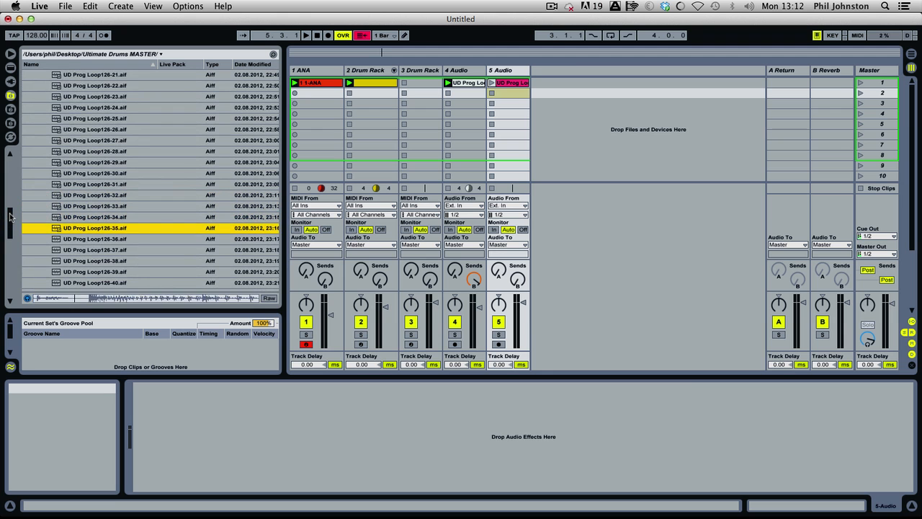
key(Down)
key(Down)
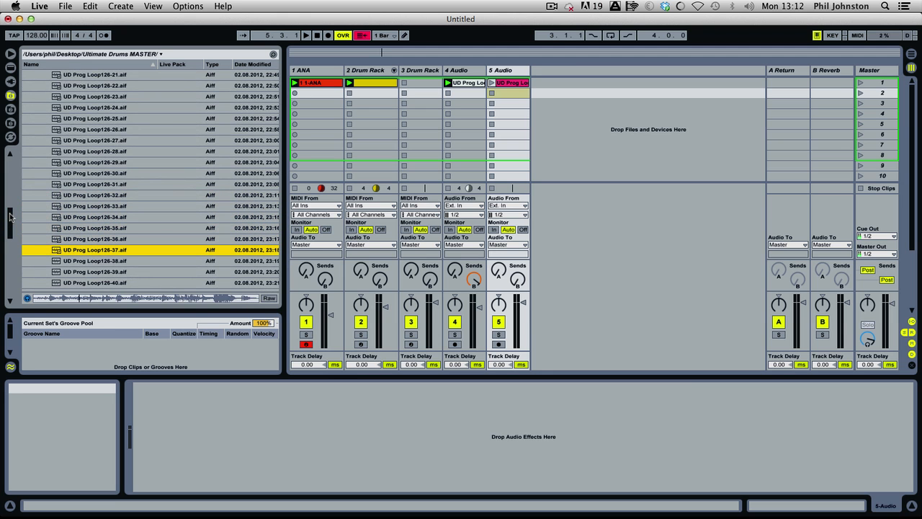
key(Down)
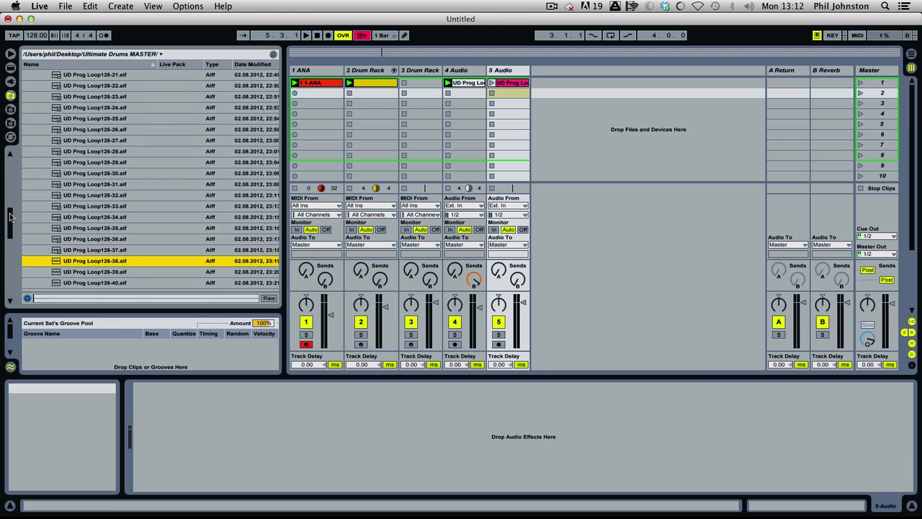
key(Down)
drag(10, 214, 10, 226)
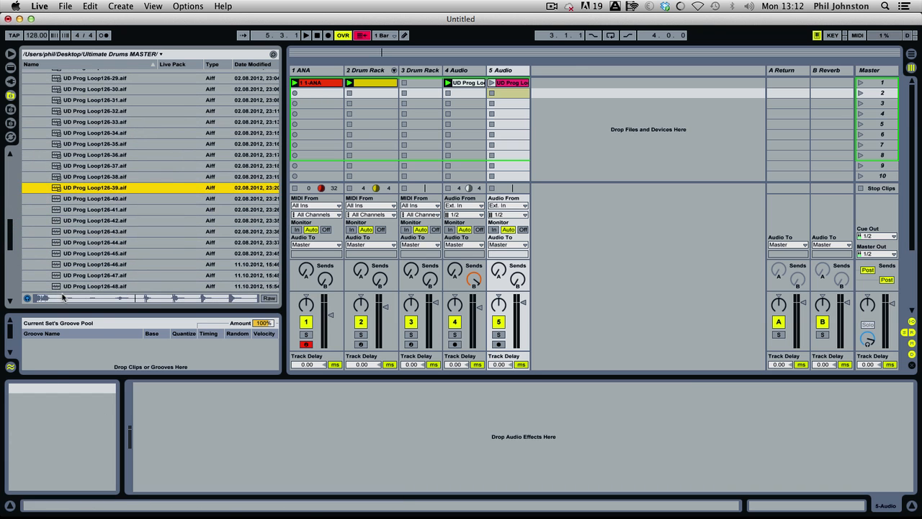
key(Down)
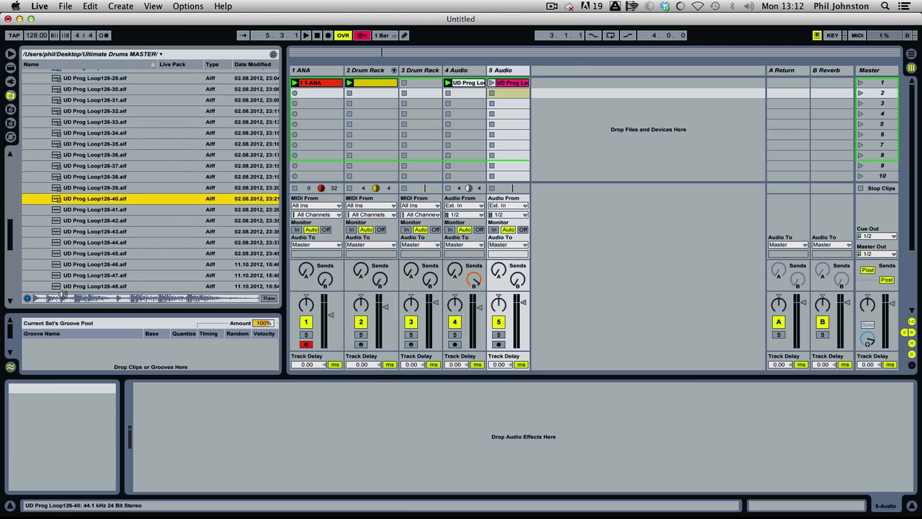
key(Down)
key(Down)
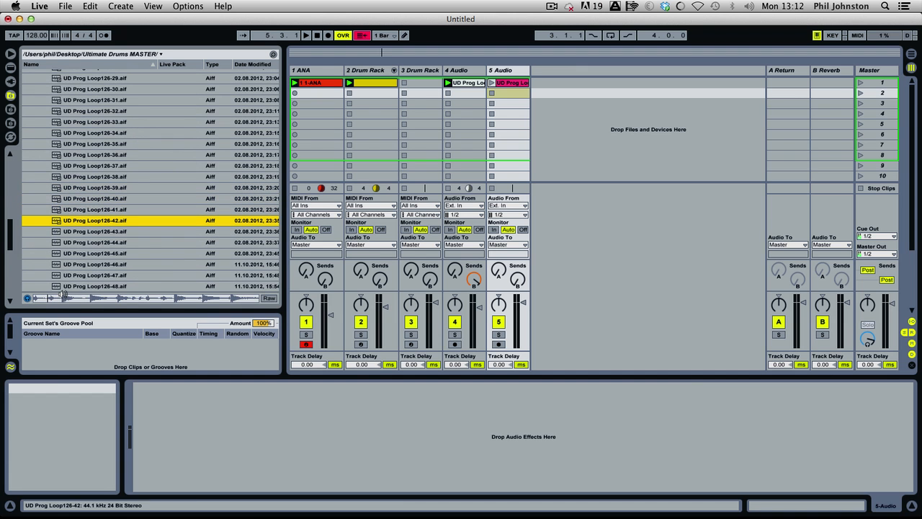
scroll(31, 229, down, 3)
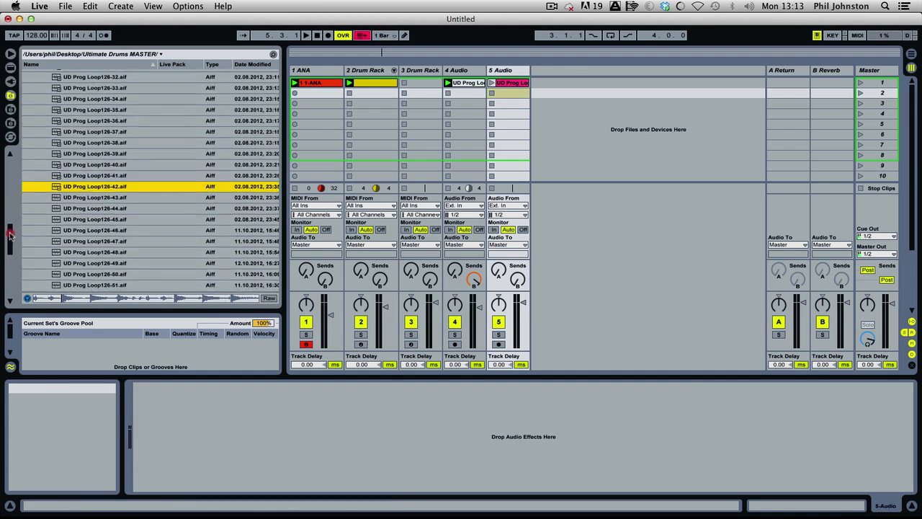
key(Down)
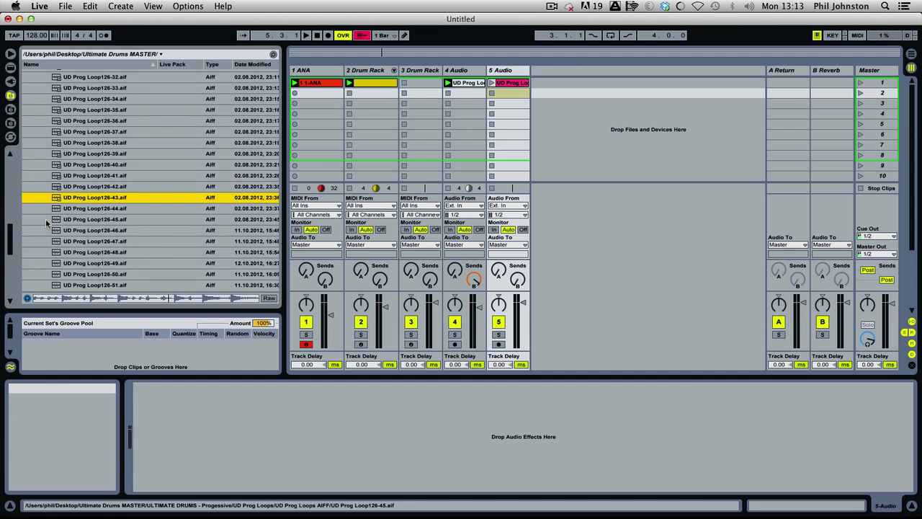
key(Down)
key(Down)
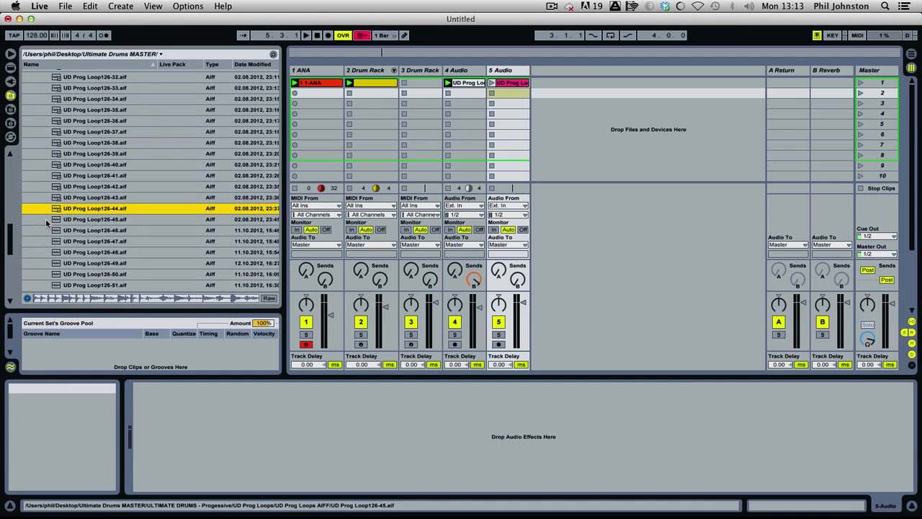
key(Down)
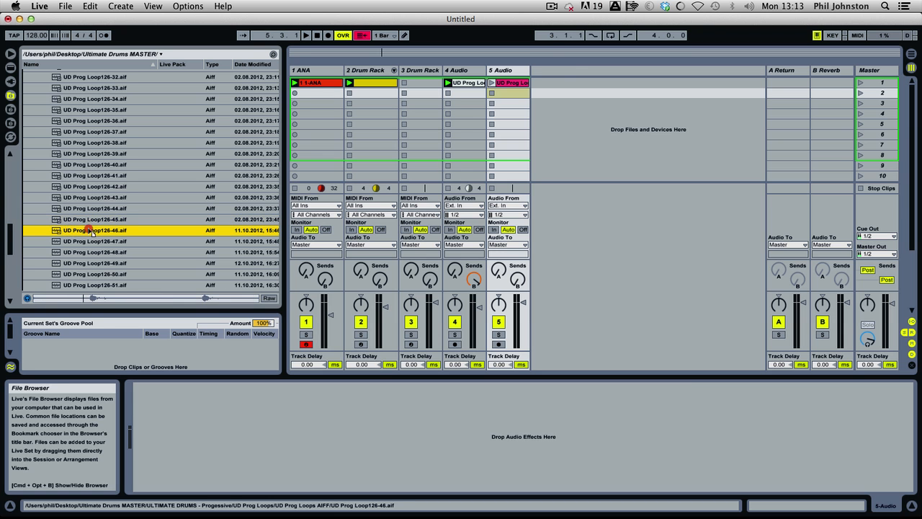
drag(92, 232, 552, 84)
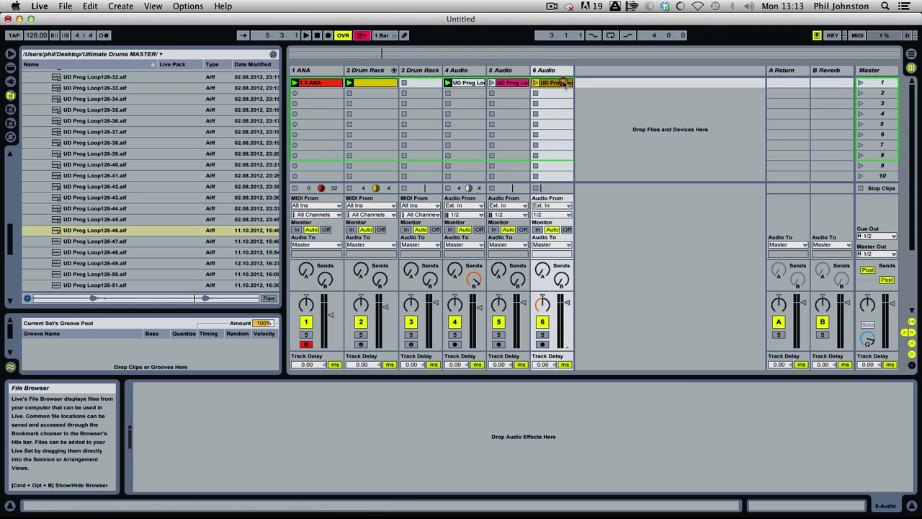
Audition the loops after UD Prog Loop126-46.aif and place UD Prog Loop126-57.aif in scene 1 of a new audio track
click(127, 230)
key(Down)
key(Down)
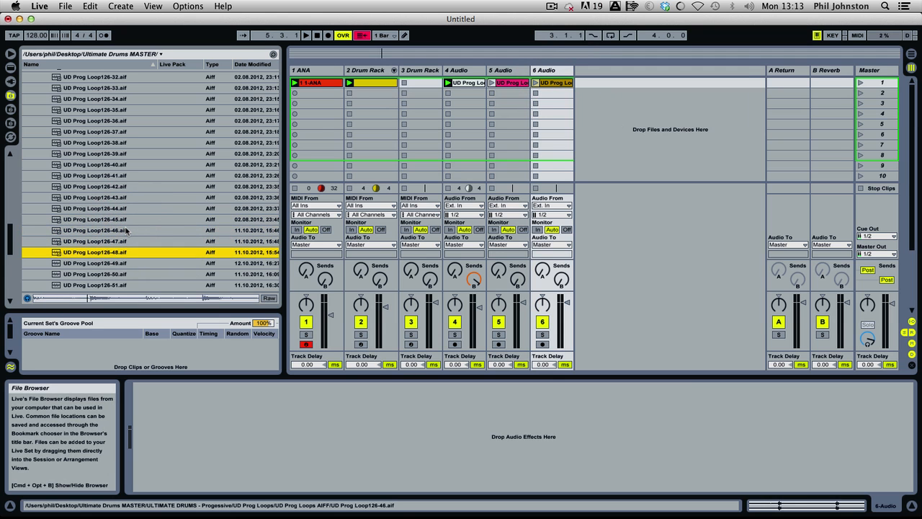
key(Down)
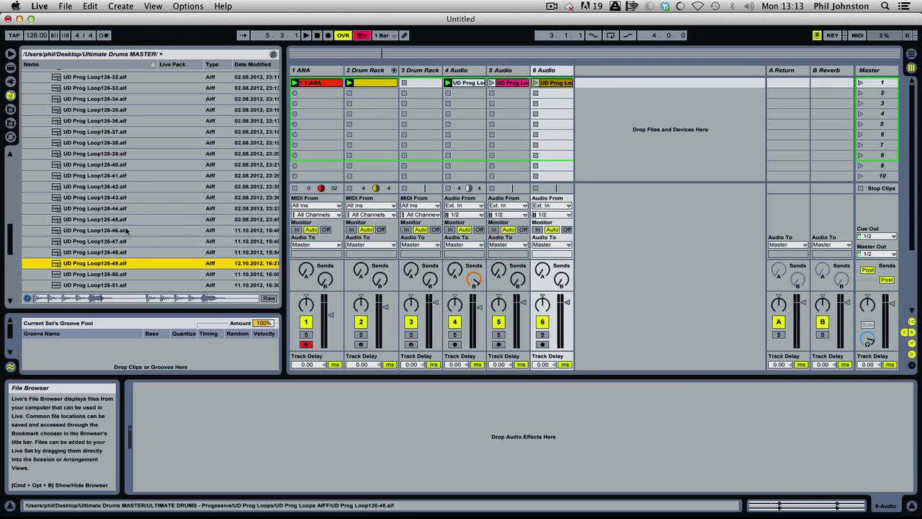
key(Down)
key(Down)
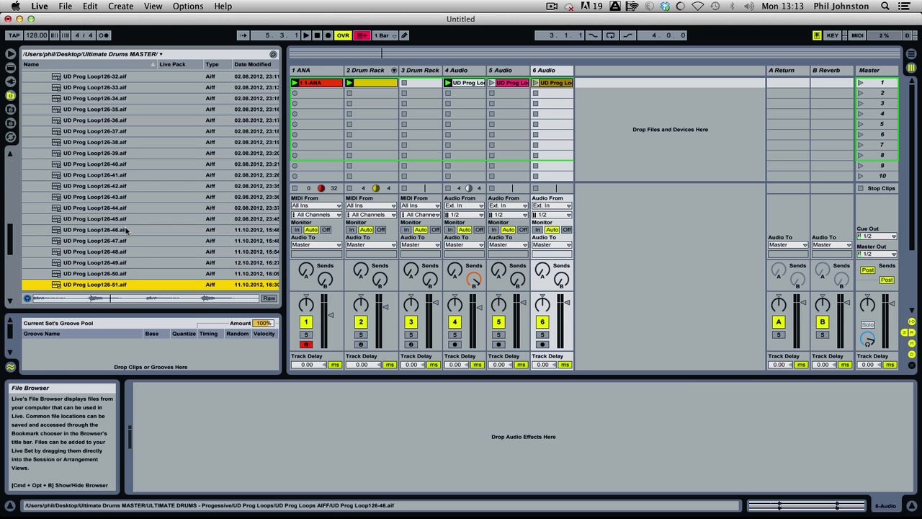
drag(8, 241, 7, 250)
key(Down)
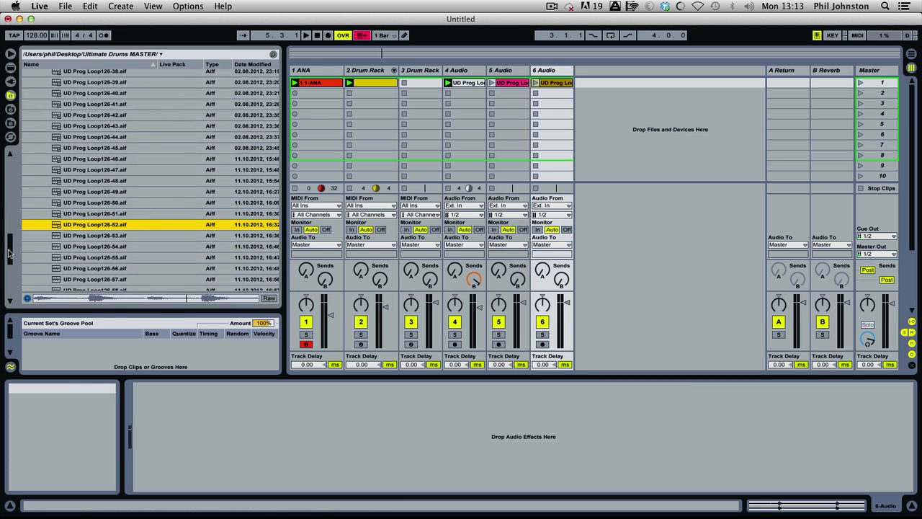
key(Down)
key(Down)
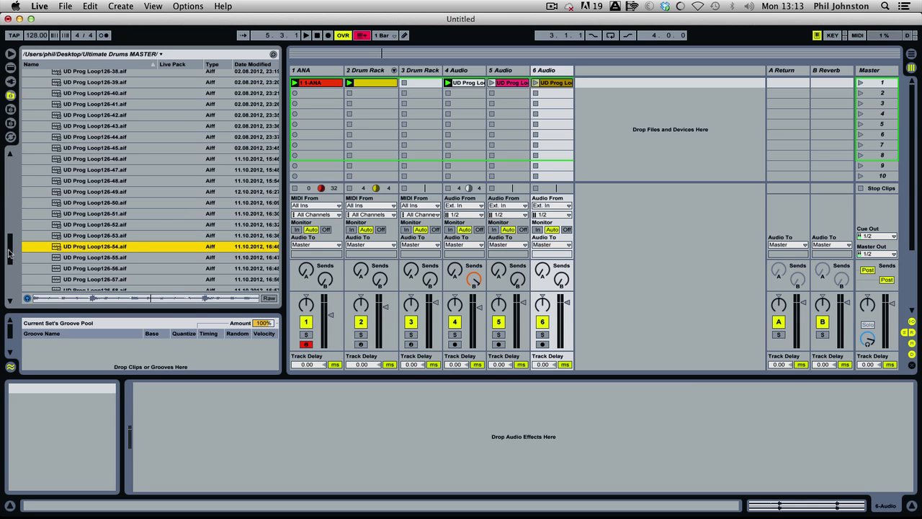
key(Down)
key(Down)
key(Down)
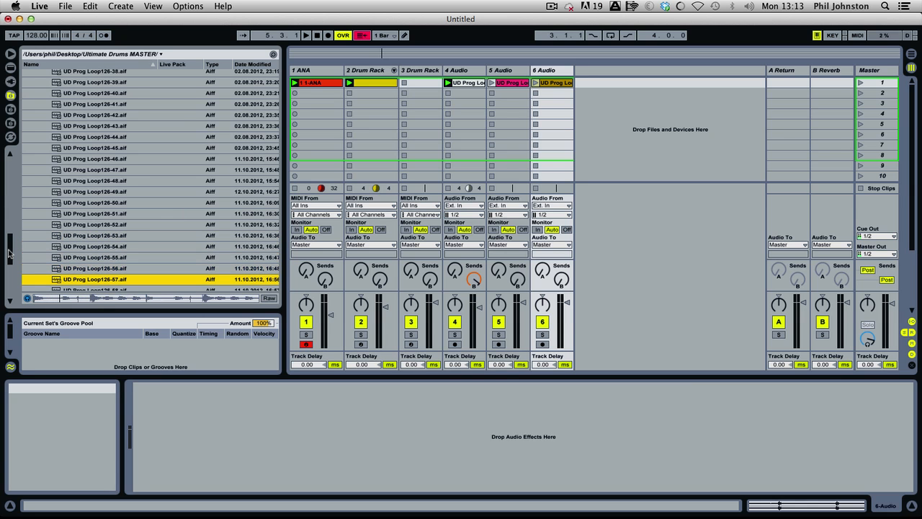
drag(8, 252, 11, 264)
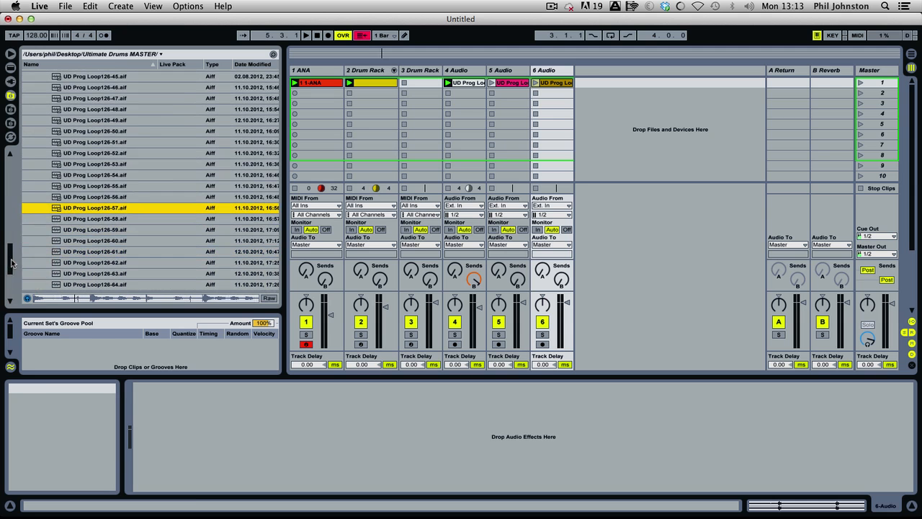
drag(99, 209, 598, 83)
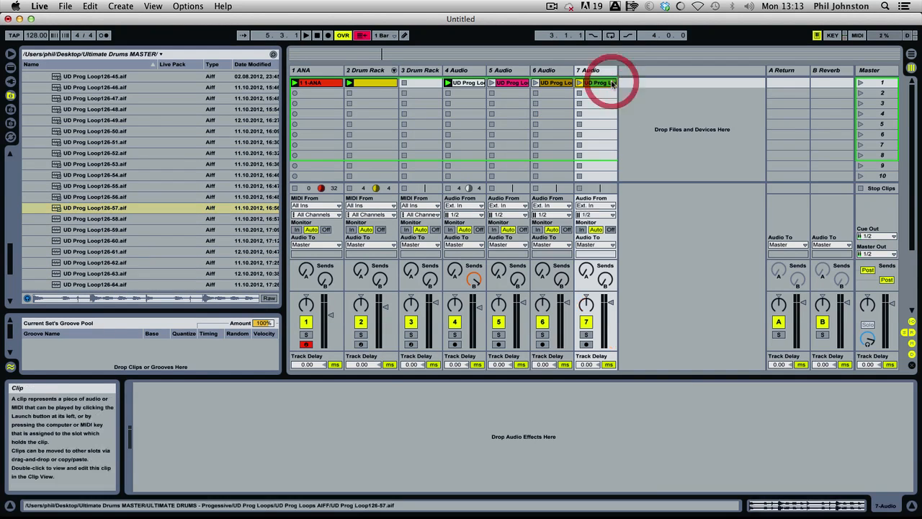
Audition the loops from UD Prog Loop126-58.aif and place UD Prog Loop126-69.aif and UD Prog Loop126-70.aif in scene 1 of two new audio tracks
click(78, 219)
key(Down)
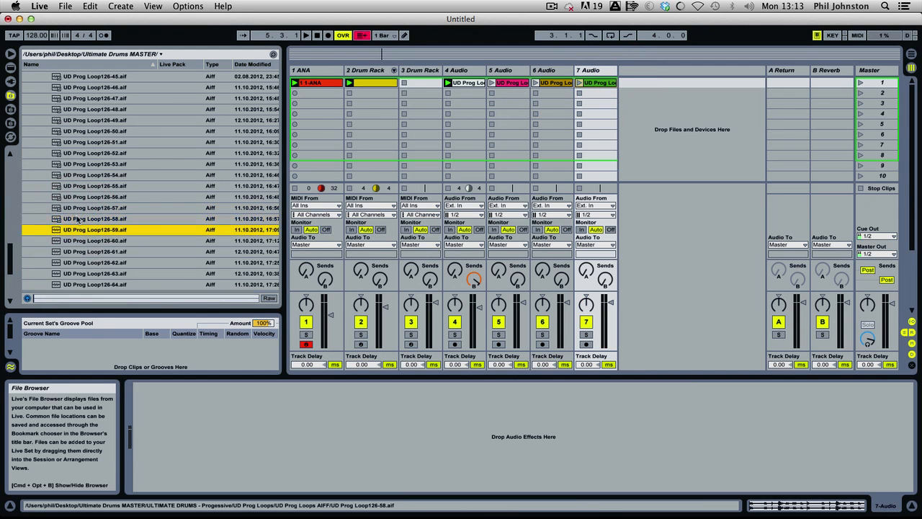
key(Down)
key(Down)
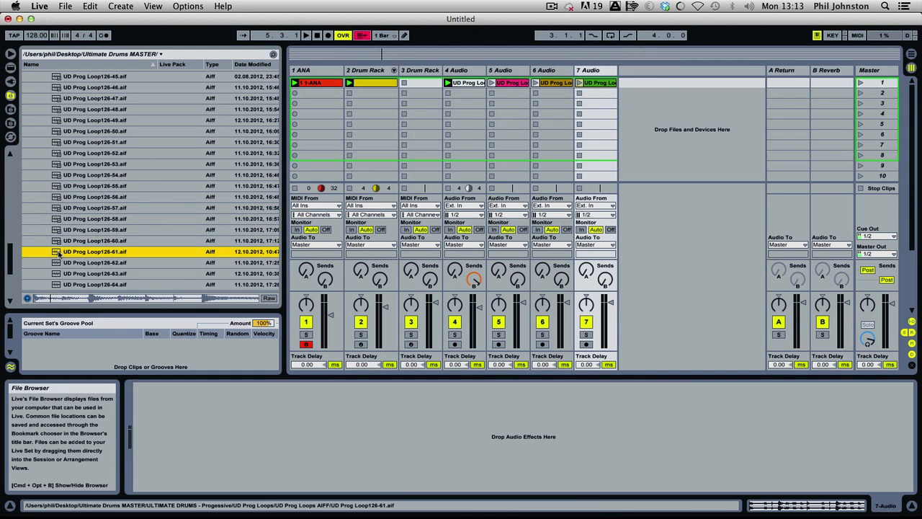
key(Down)
key(Down)
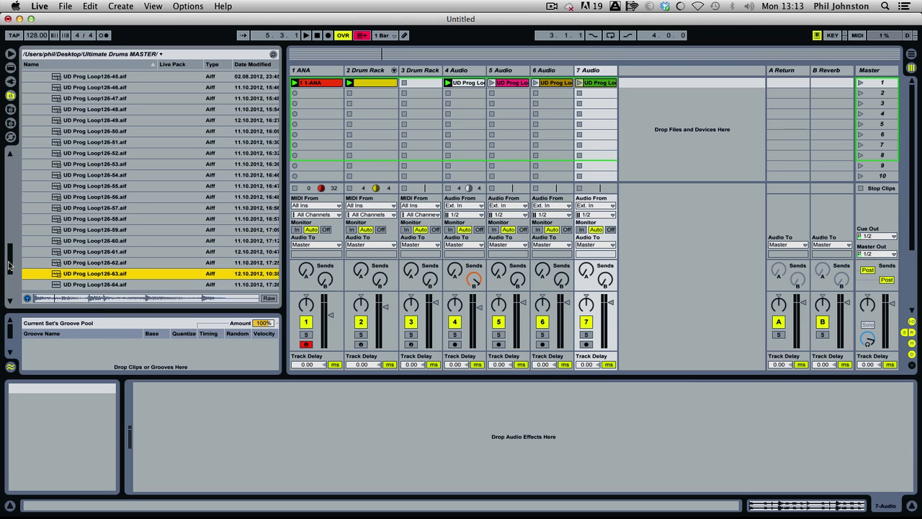
key(Down)
drag(10, 266, 8, 281)
key(Down)
key(Down)
key(Down)
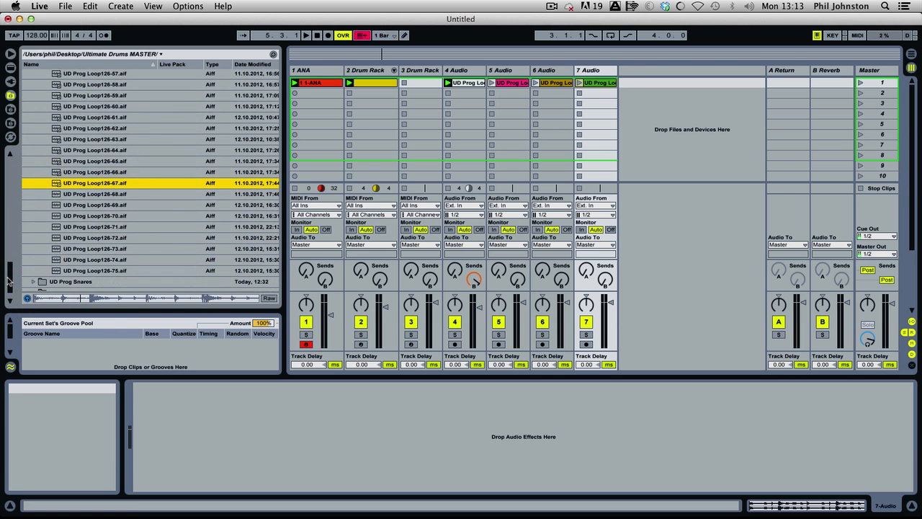
key(Down)
key(Down)
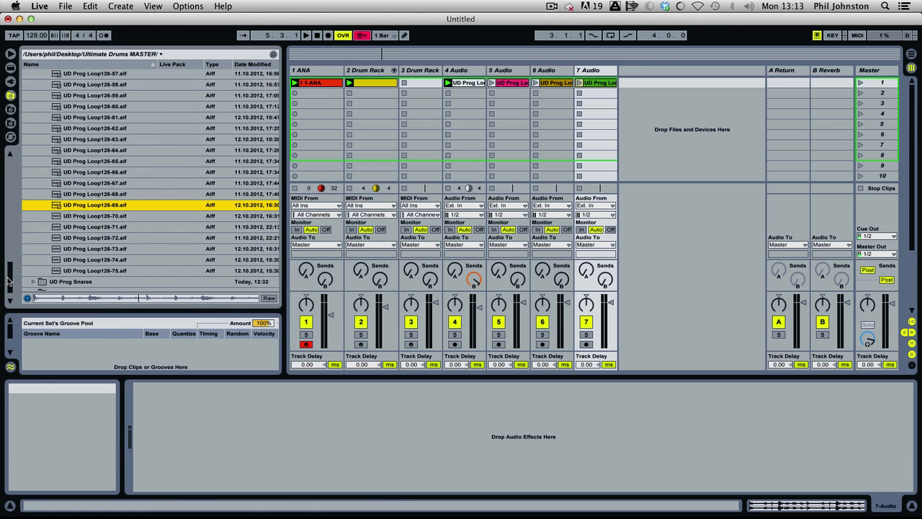
drag(144, 205, 671, 80)
click(108, 217)
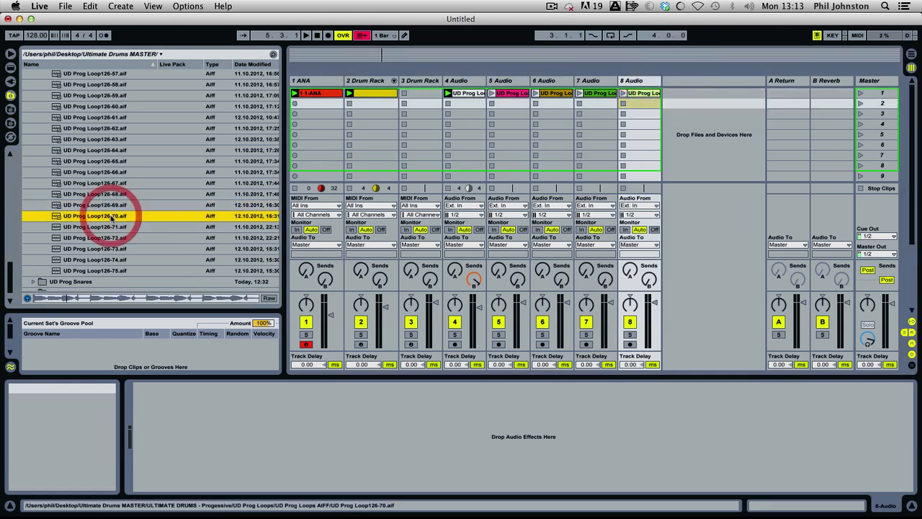
drag(103, 219, 706, 92)
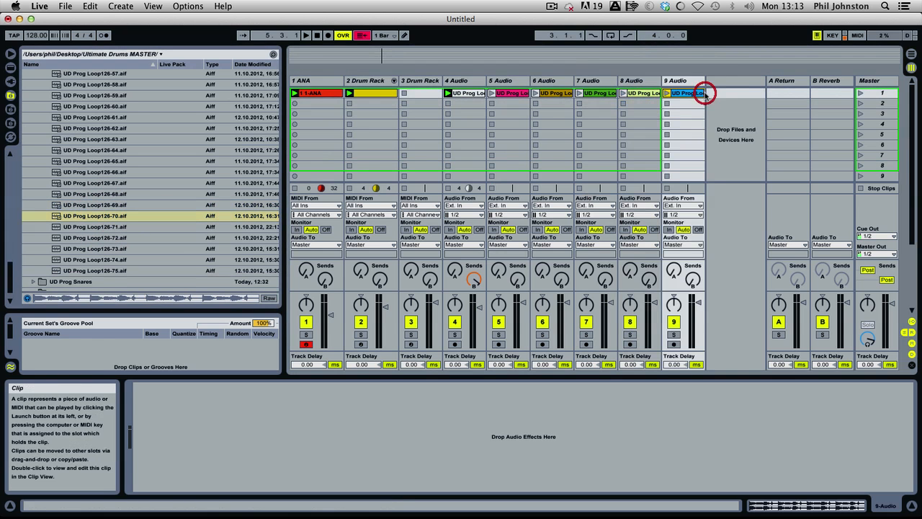
Audition the remaining loops from UD Prog Loop126-71.aif to UD Prog Loop126-75.aif and return to the UD Prog Loops AIFF folder entry
click(134, 228)
key(Down)
key(Down)
key(Down)
key(Down)
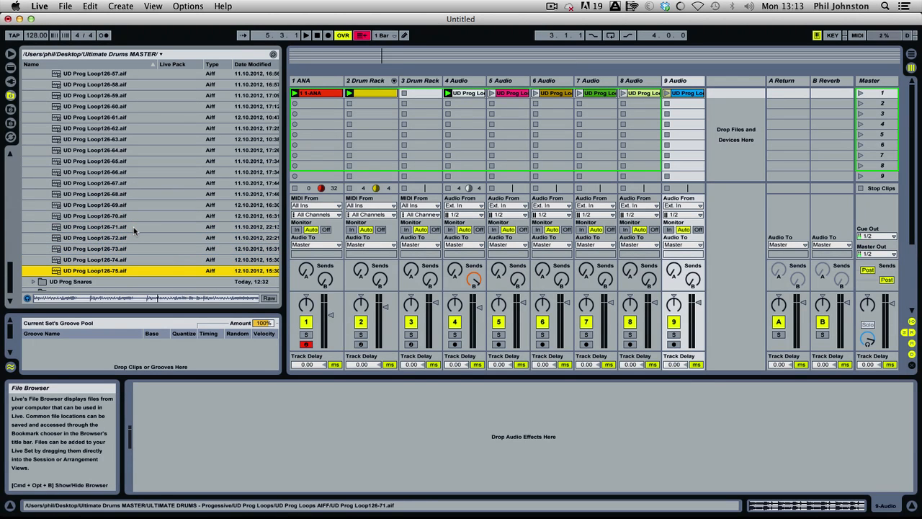
key(Left)
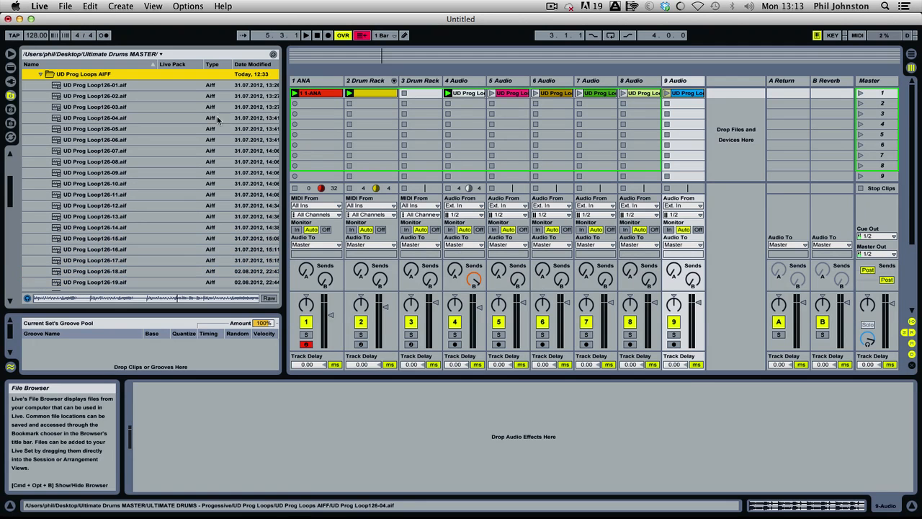
click(736, 97)
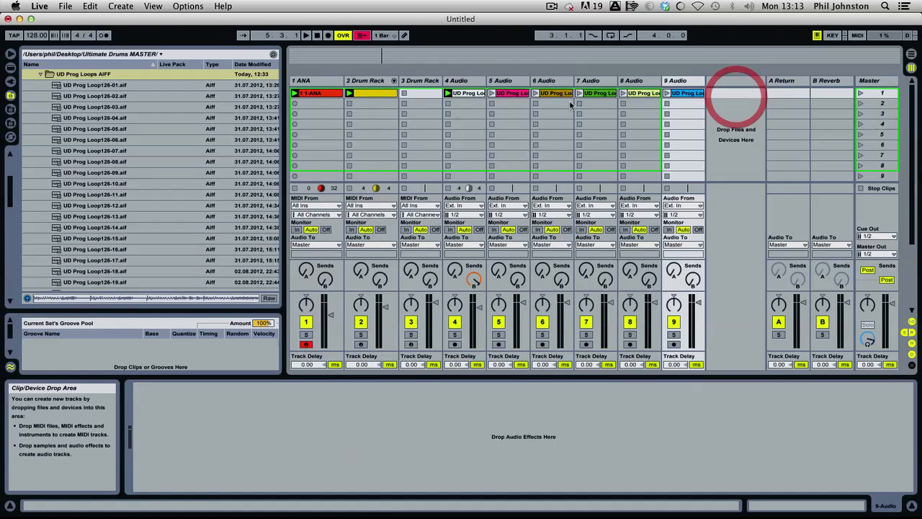
Solo track 5 and launch its UD Prog Loop126-24 clip to hear the loop alone
click(498, 335)
click(493, 93)
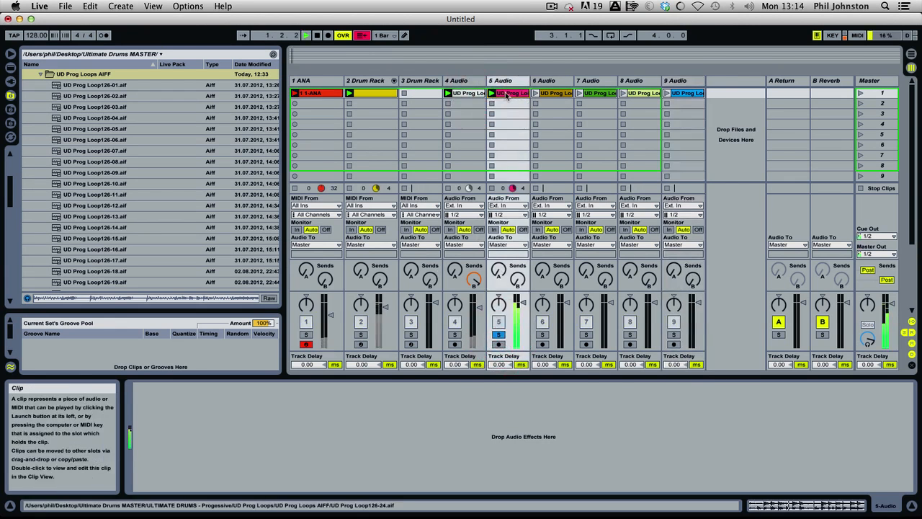
Open the track 5 clip's sample settings, turn off its transient looping and set its transient envelope to 10
double_click(507, 94)
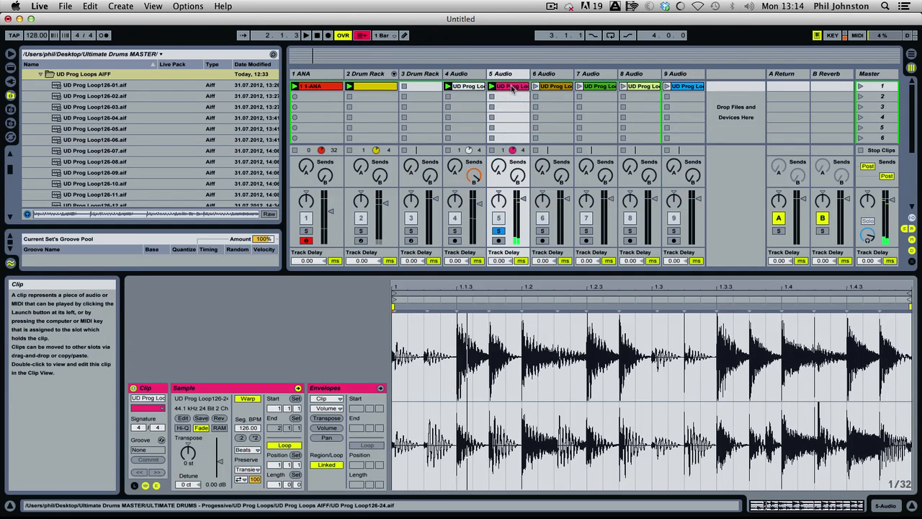
click(245, 479)
click(243, 485)
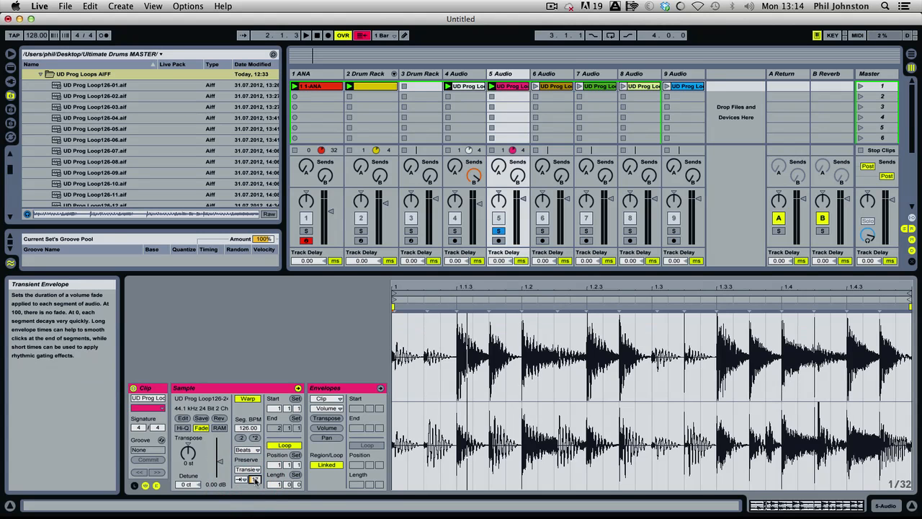
key(space)
drag(255, 480, 255, 518)
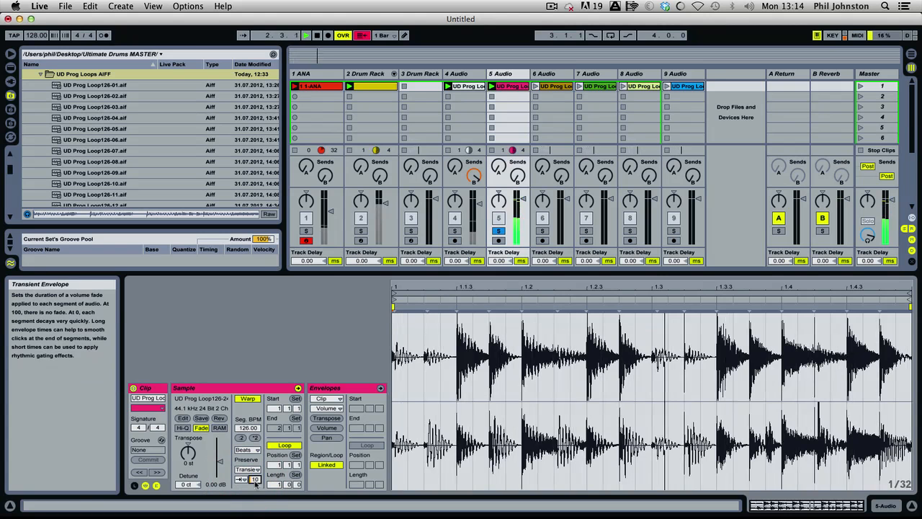
Lower track 5's volume with the full mix playing and shorten its clip loop to two beats
click(498, 231)
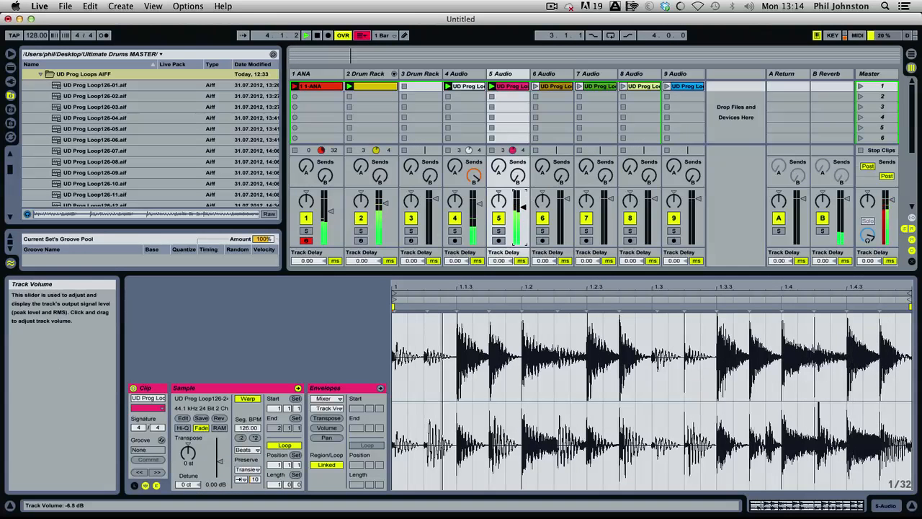
drag(524, 207, 523, 213)
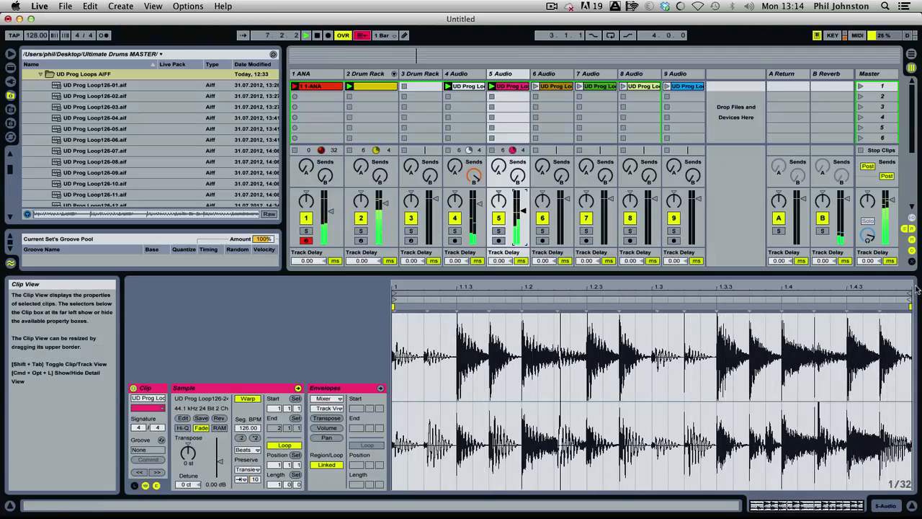
drag(911, 301, 649, 300)
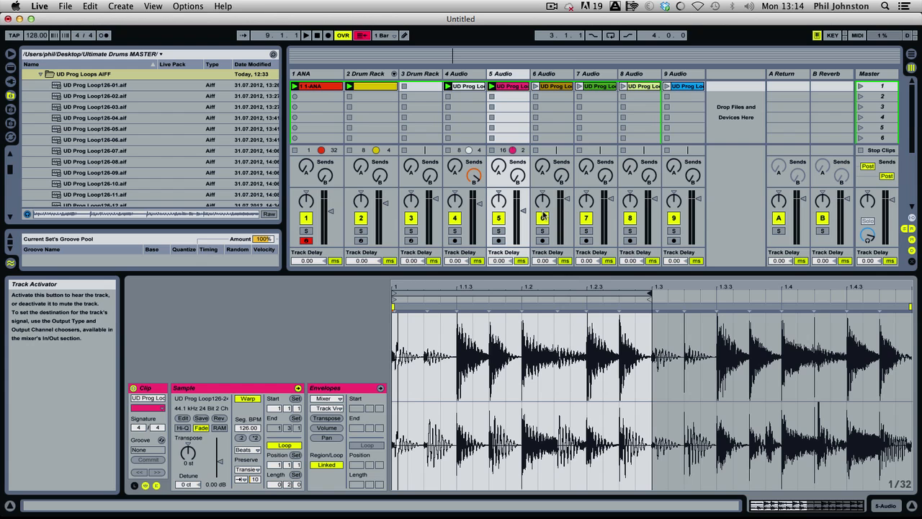
Launch the track 6 loop, check it soloed and set its volume to -5.7 dB within the full mix
click(536, 86)
click(542, 230)
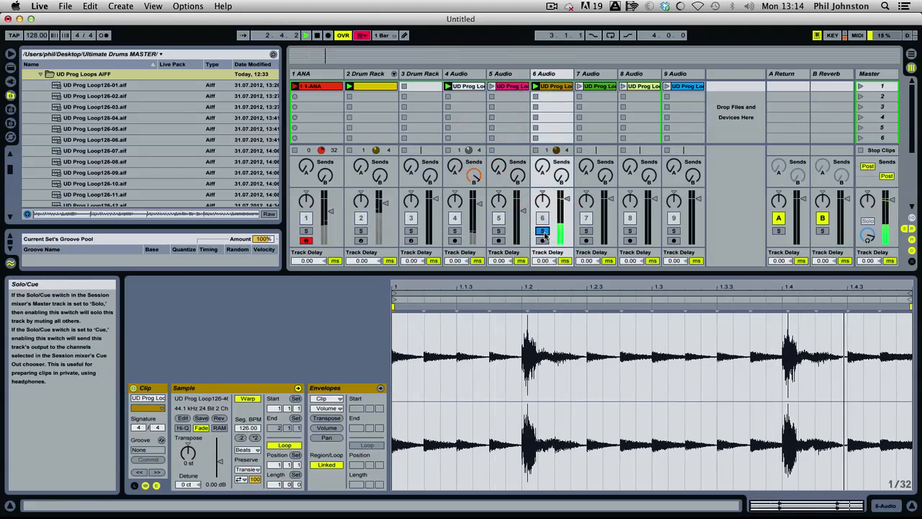
click(542, 231)
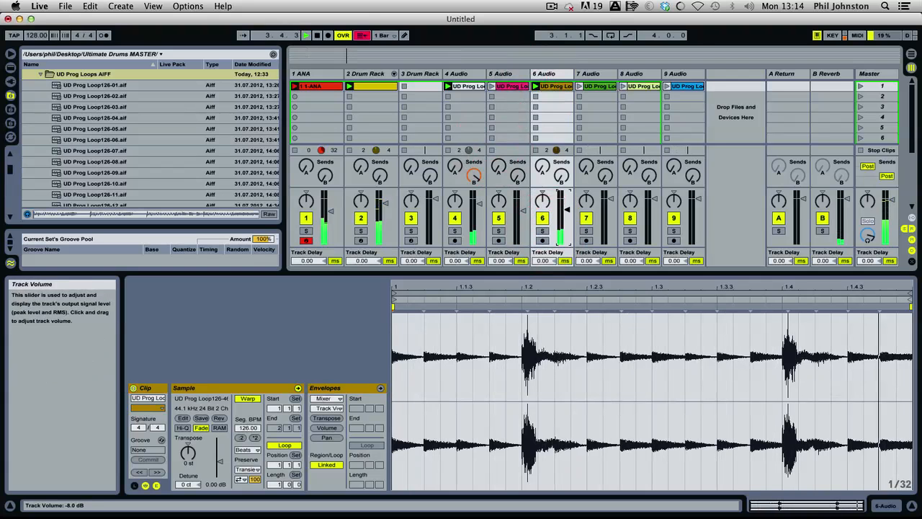
drag(565, 200, 568, 208)
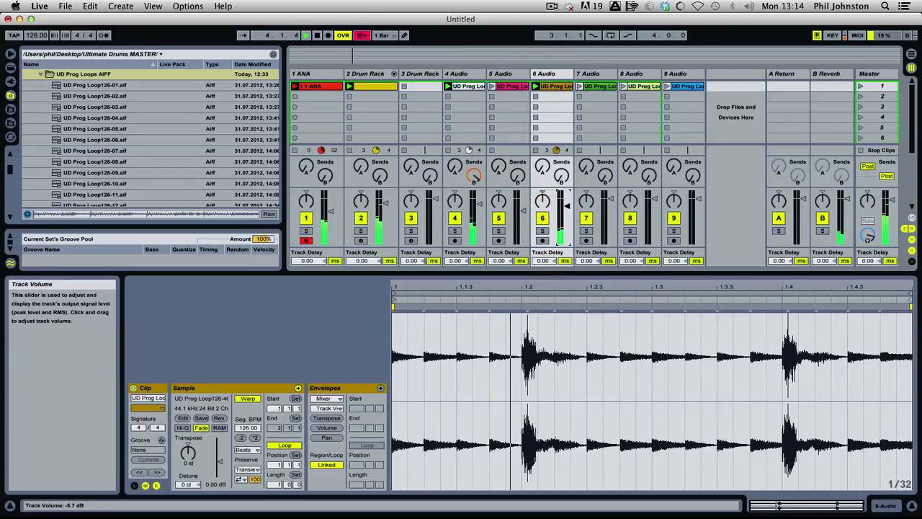
Solo tracks 2, 4 and 6 together, and set the track 6 clip's transient envelope to 10 with transient looping off
click(361, 231)
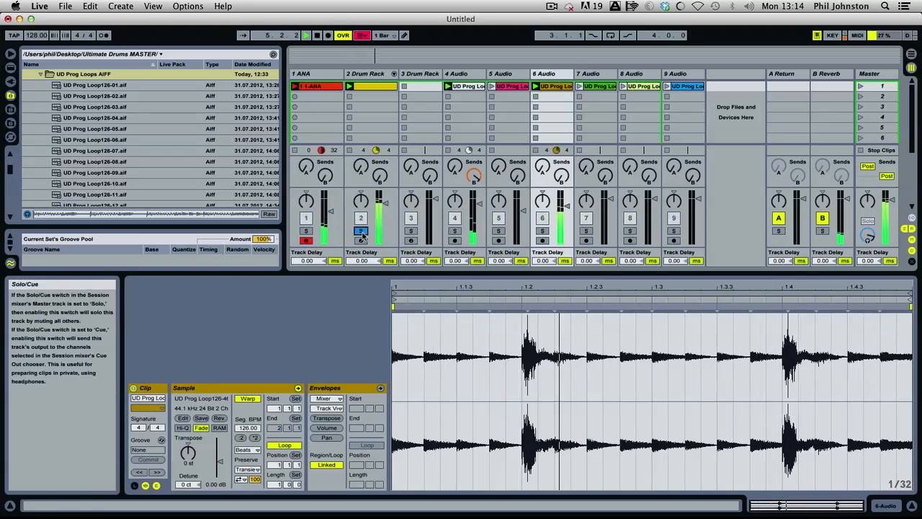
click(455, 231)
click(542, 231)
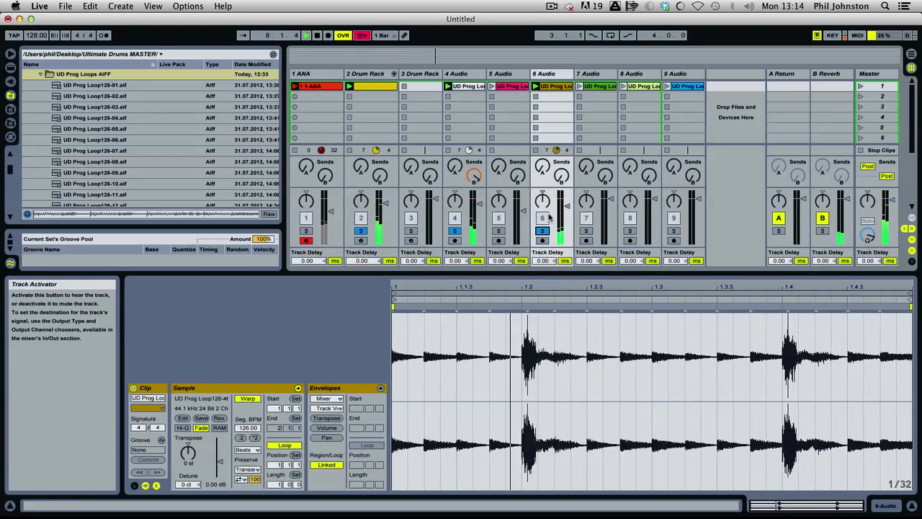
click(555, 86)
drag(253, 480, 253, 518)
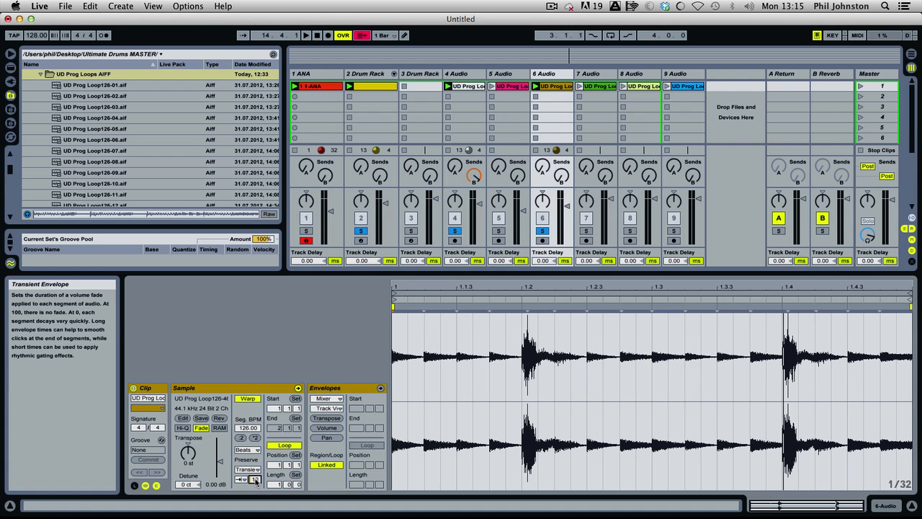
Leave only tracks 5 and 6 soloed, and pan track 5 left and track 6 right
click(361, 231)
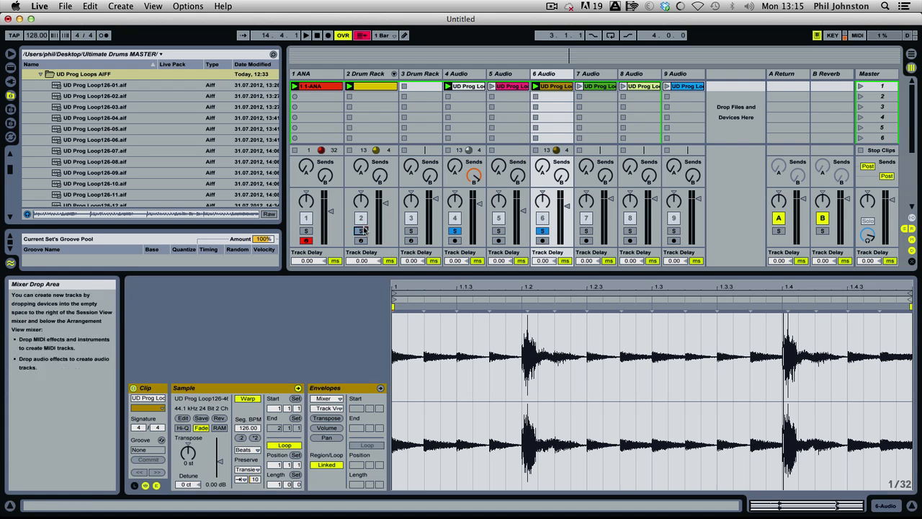
click(455, 231)
click(499, 231)
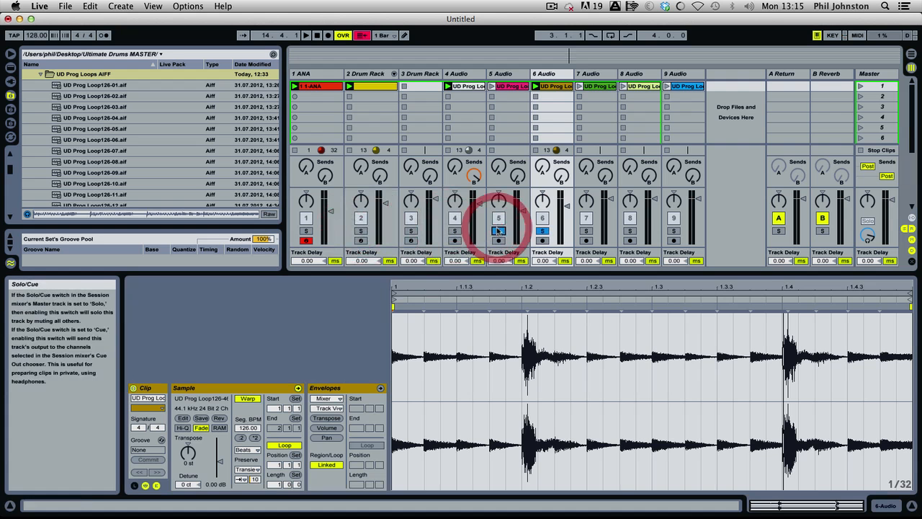
click(494, 86)
drag(498, 201, 498, 225)
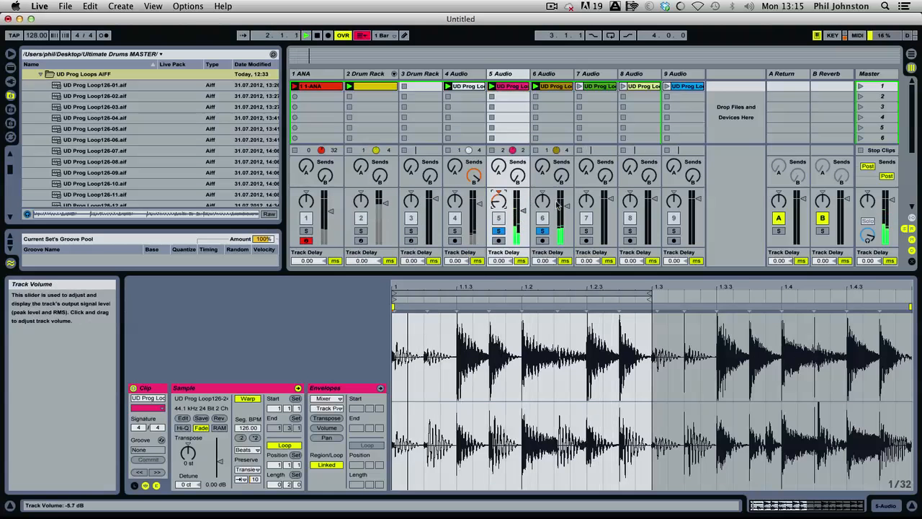
drag(543, 201, 543, 178)
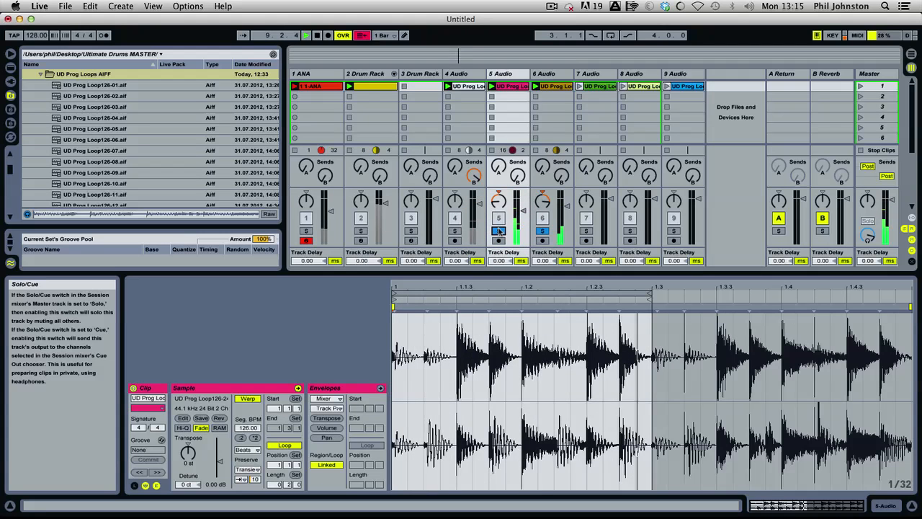
Unsolo tracks 5 and 6 and lower their volumes to balance them with the full mix
click(499, 230)
click(543, 231)
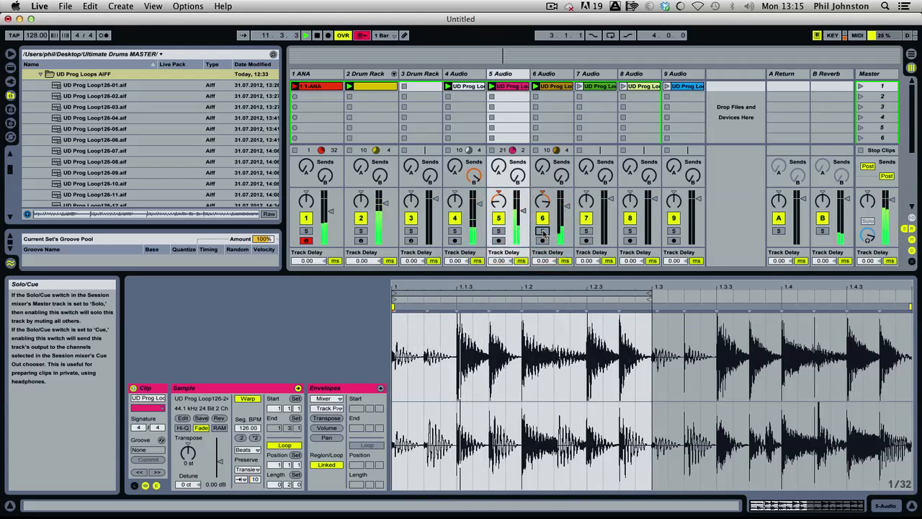
mouse_move(524, 211)
mouse_down()
mouse_move(569, 209)
mouse_move(518, 214)
mouse_up()
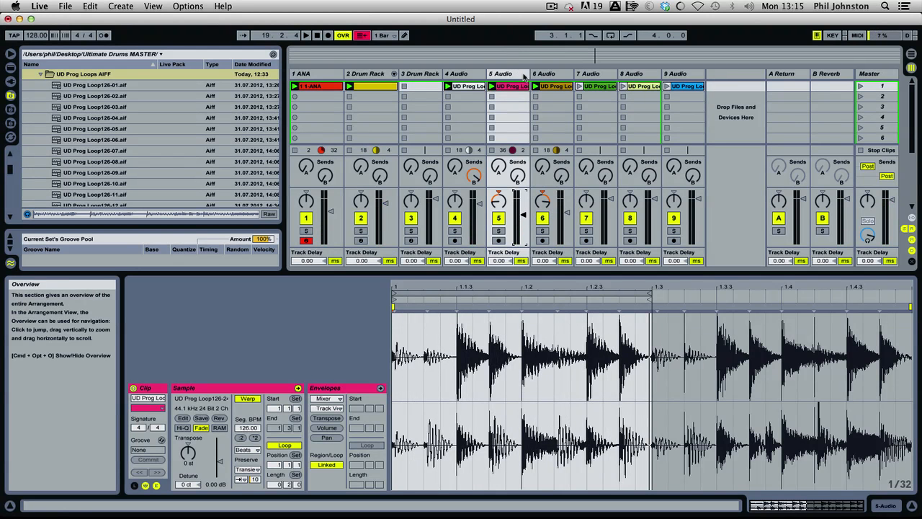
Group audio tracks 5 and 6 and fold the group track
shift+click(556, 74)
key(super+g)
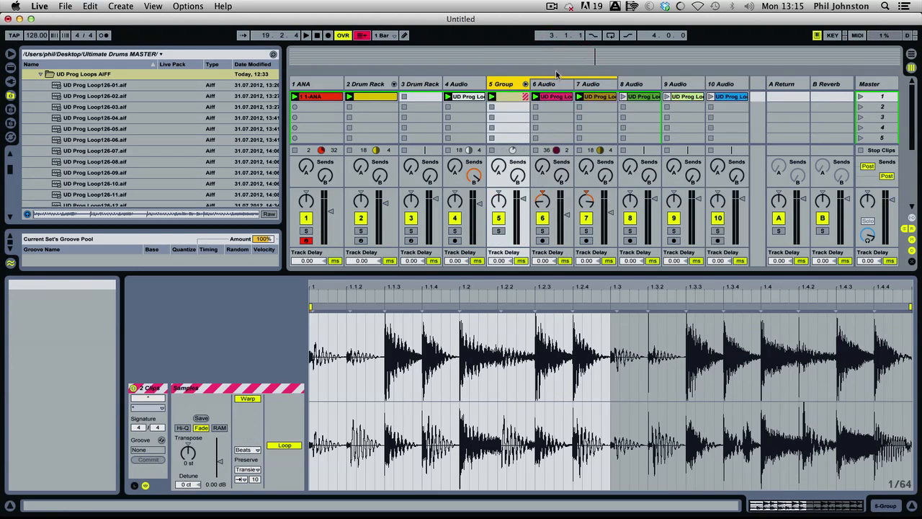
click(525, 84)
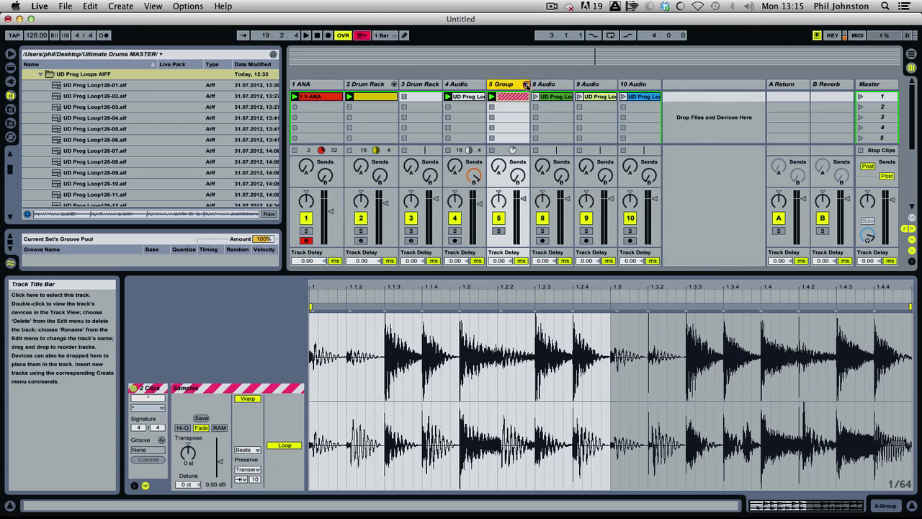
Solo the new group track and add an EQ Eight audio effect to it
click(498, 230)
key(super+alt+i)
click(504, 83)
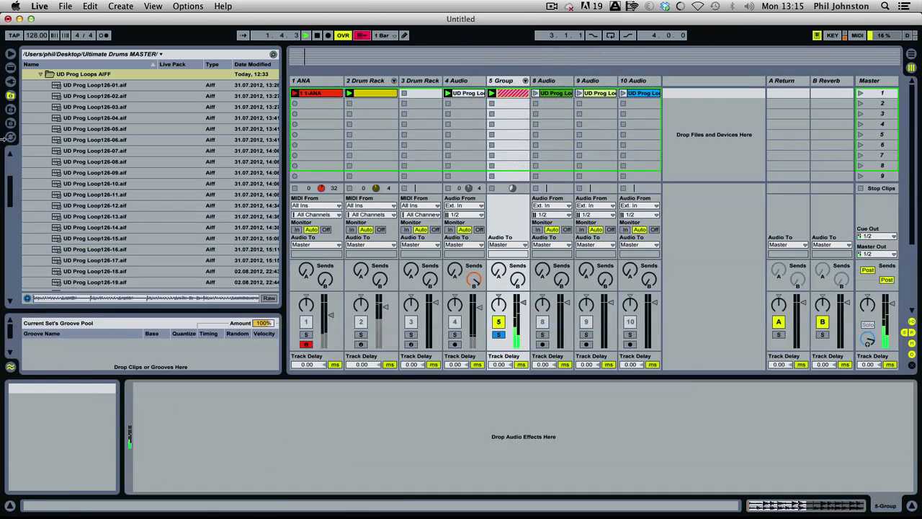
click(10, 67)
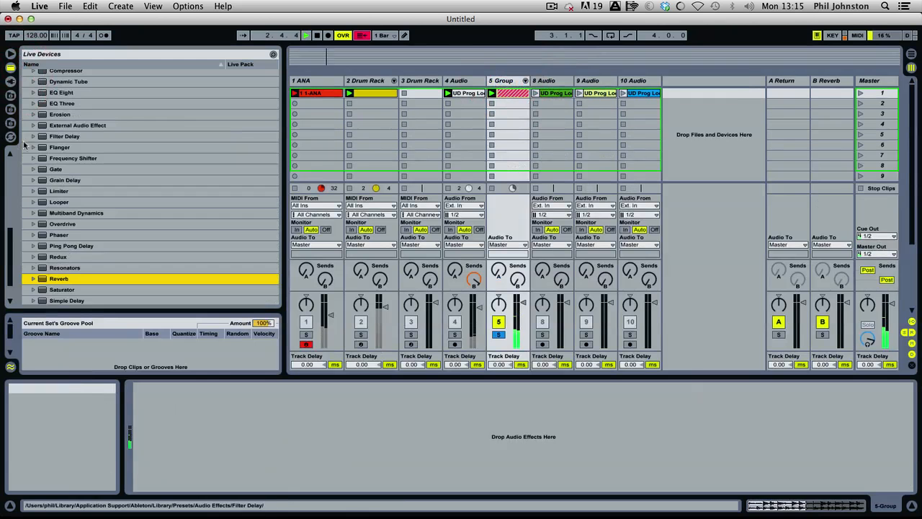
drag(14, 246, 10, 225)
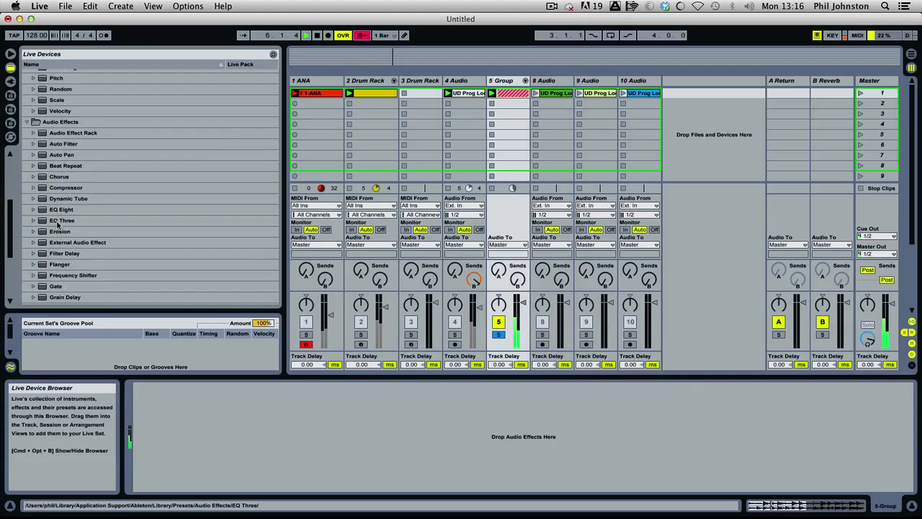
click(62, 209)
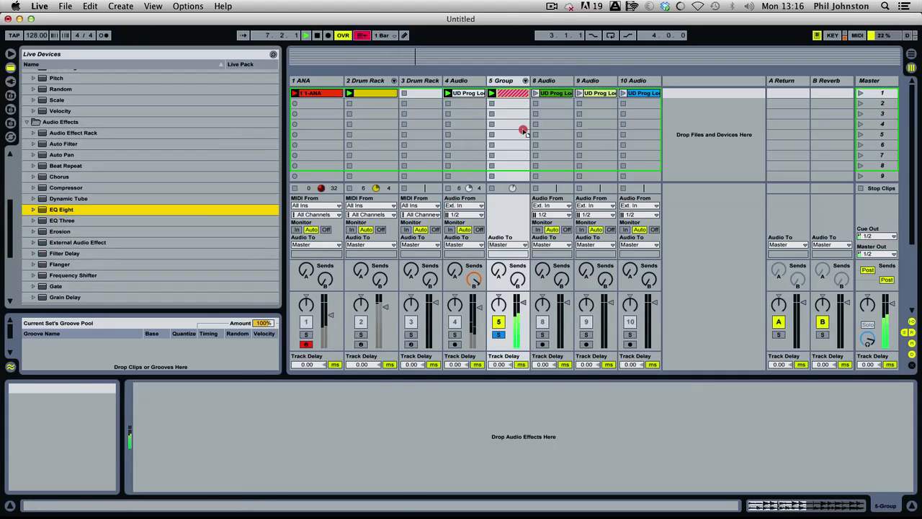
drag(524, 131, 516, 128)
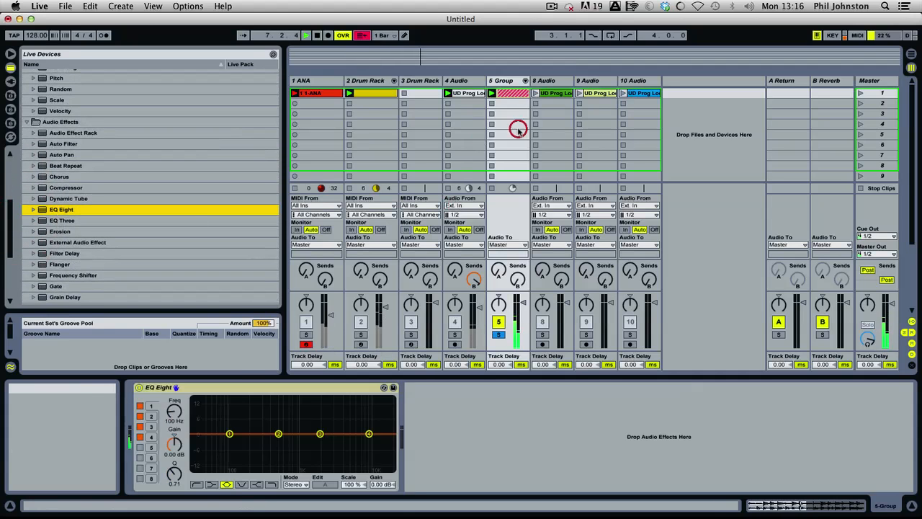
Shape the group's EQ Eight with band 3 as a low cut at 1.44 kHz, Q 0.50, and a high-frequency boost on band 4
right_click(344, 391)
click(358, 387)
drag(369, 434, 272, 458)
click(195, 485)
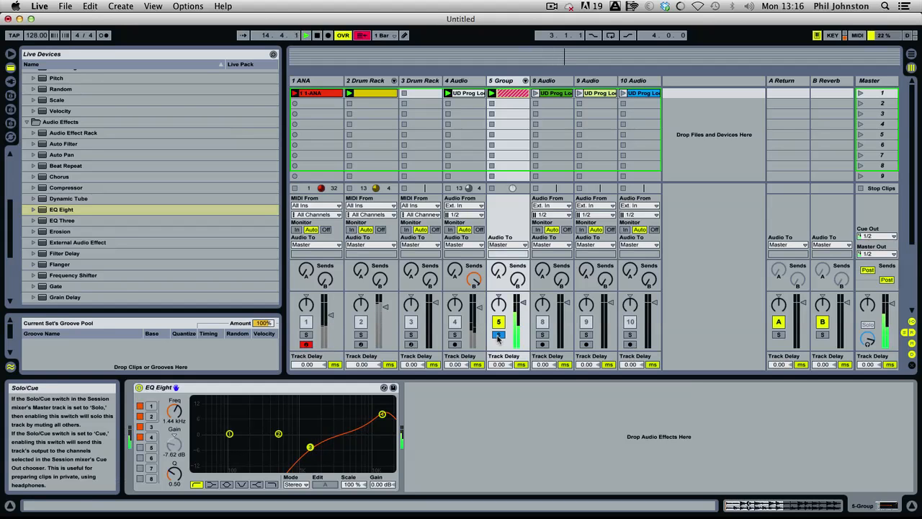
Lower the group's volume in the full mix and raise its Reverb send B to about -11.7 dB
click(498, 336)
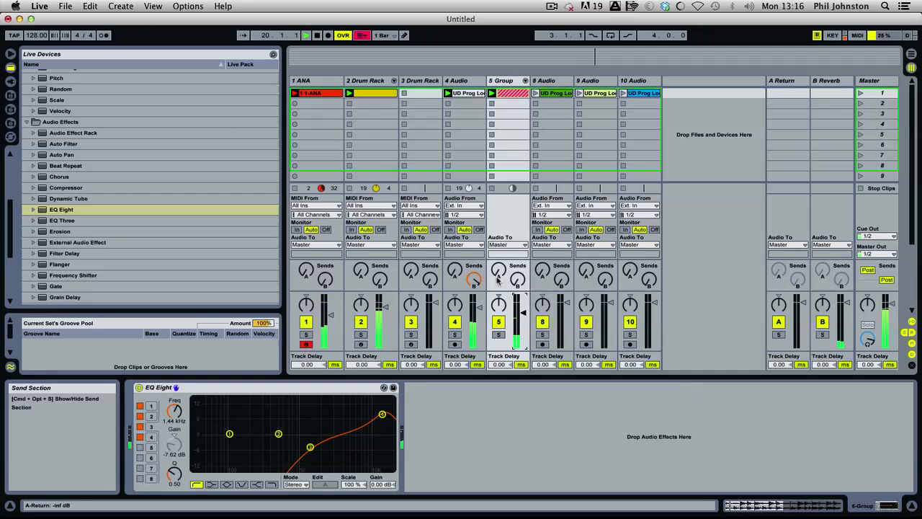
click(498, 335)
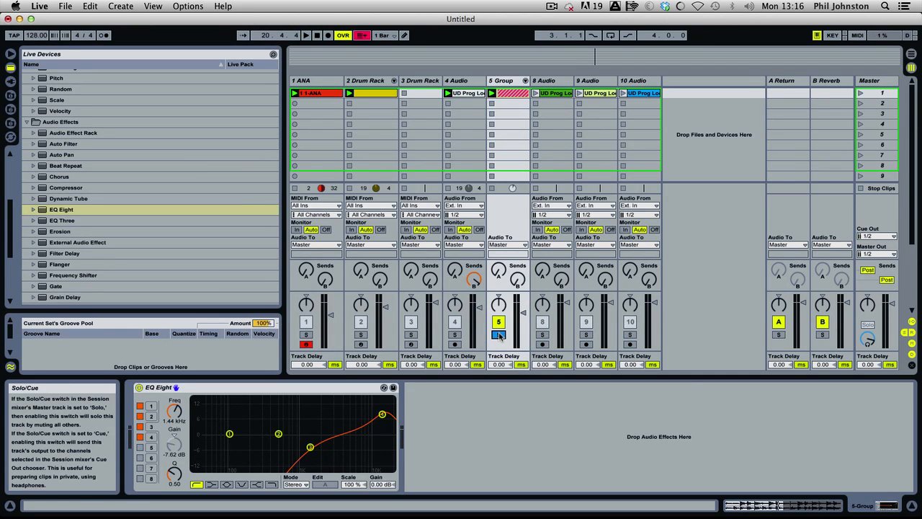
key(space)
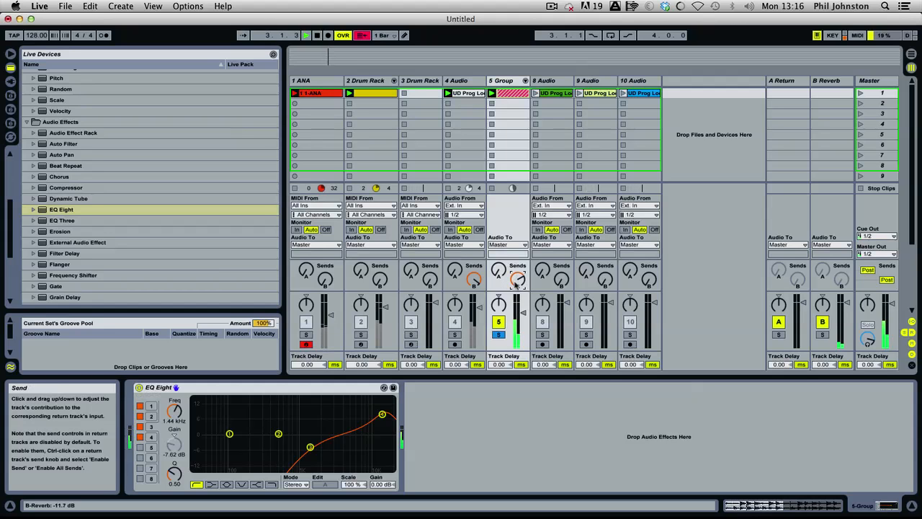
click(499, 335)
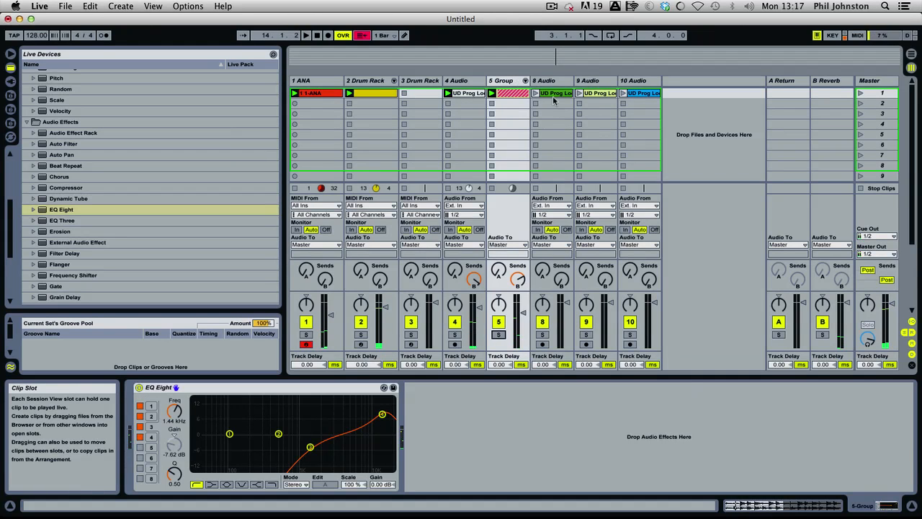
Launch the track 8 loop, open its clip settings and solo it together with tracks 4 and 2
click(543, 336)
click(535, 94)
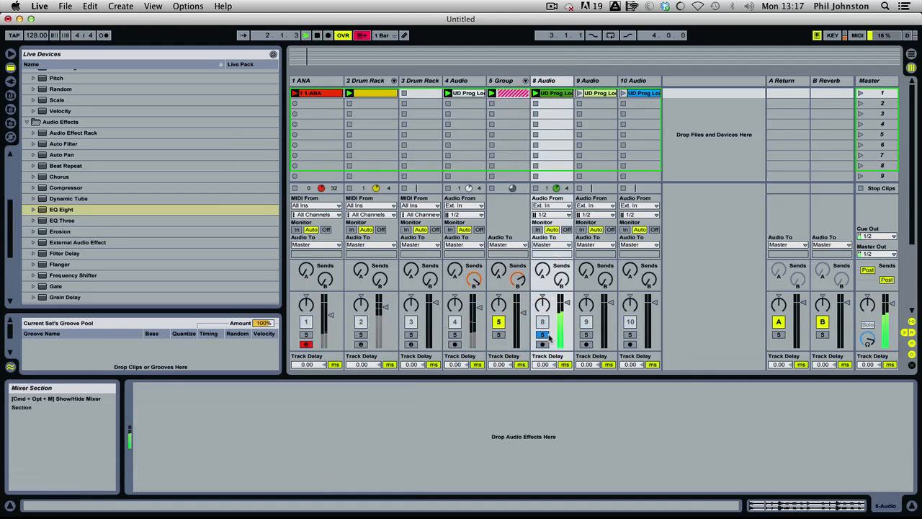
double_click(550, 94)
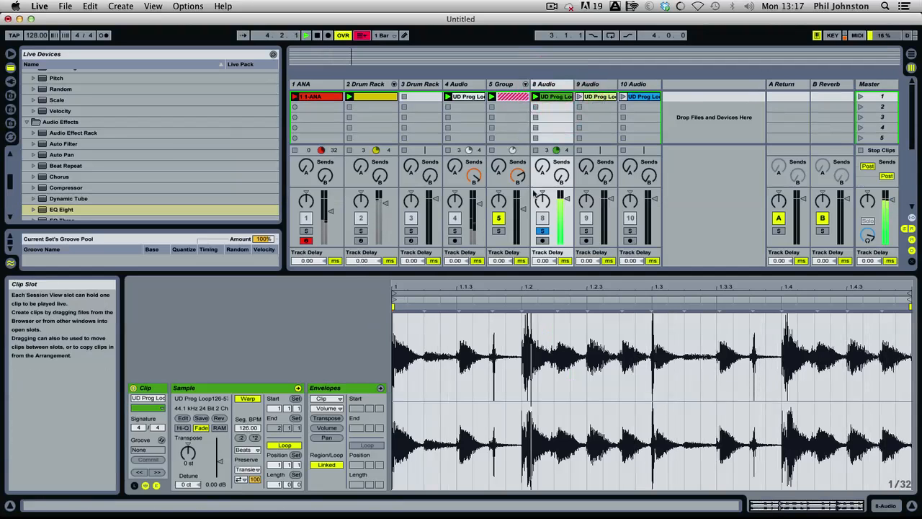
click(455, 230)
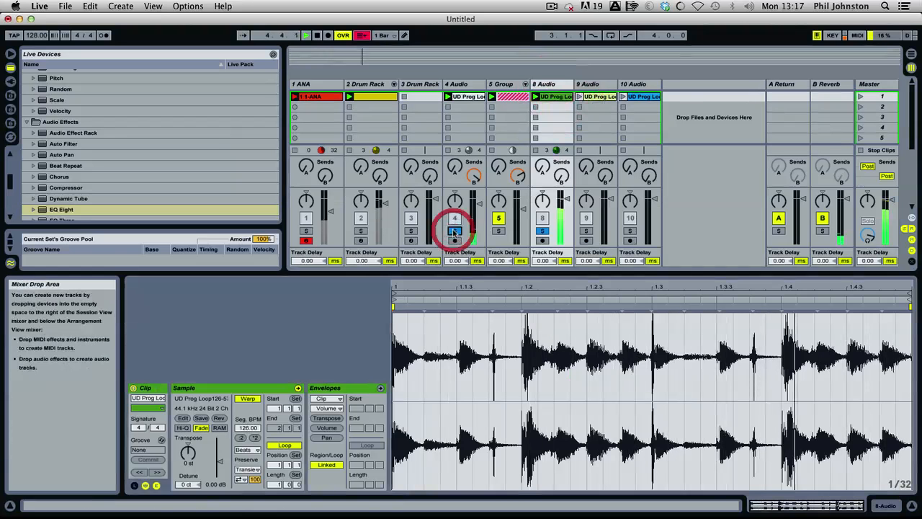
click(361, 230)
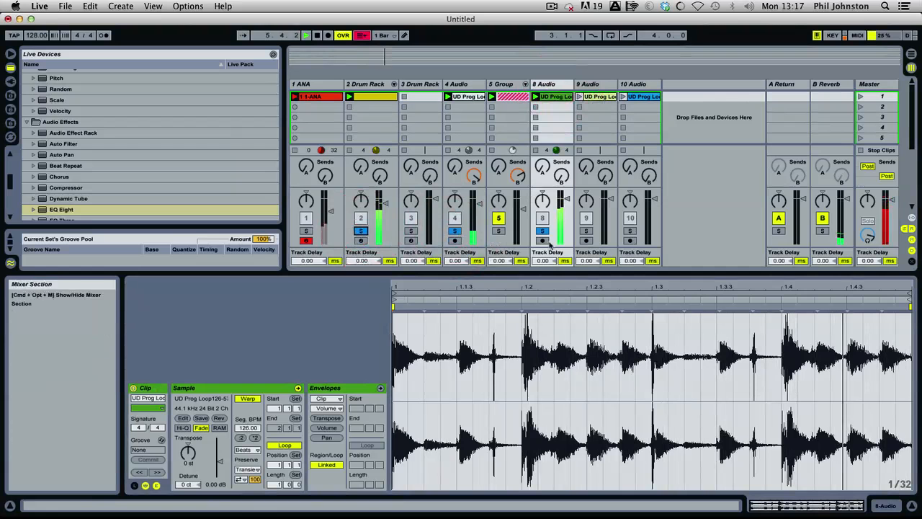
Zero the track 8 clip's volume envelope and draw full-level steps at 1.1.3, 1.2.3, 1.3.3 and 1.4.3, plus a slightly lower one at 1.3.2
click(404, 35)
click(328, 428)
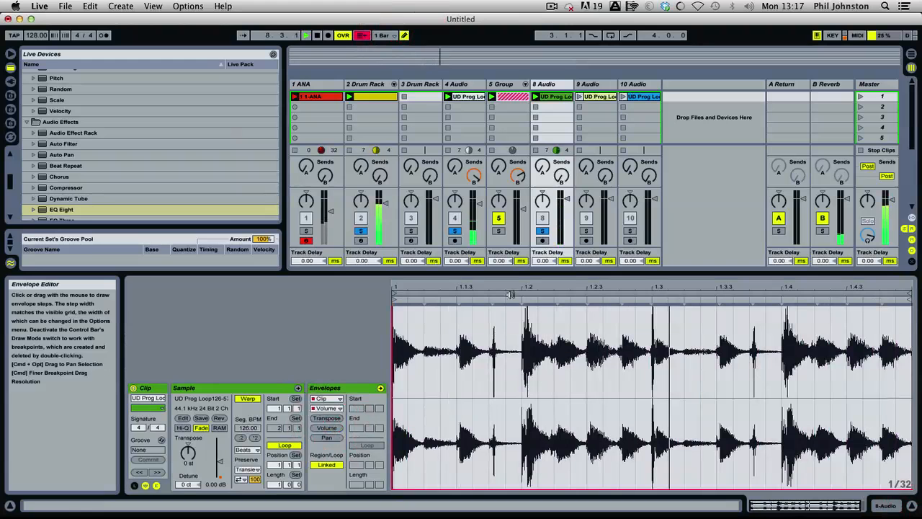
click(465, 295)
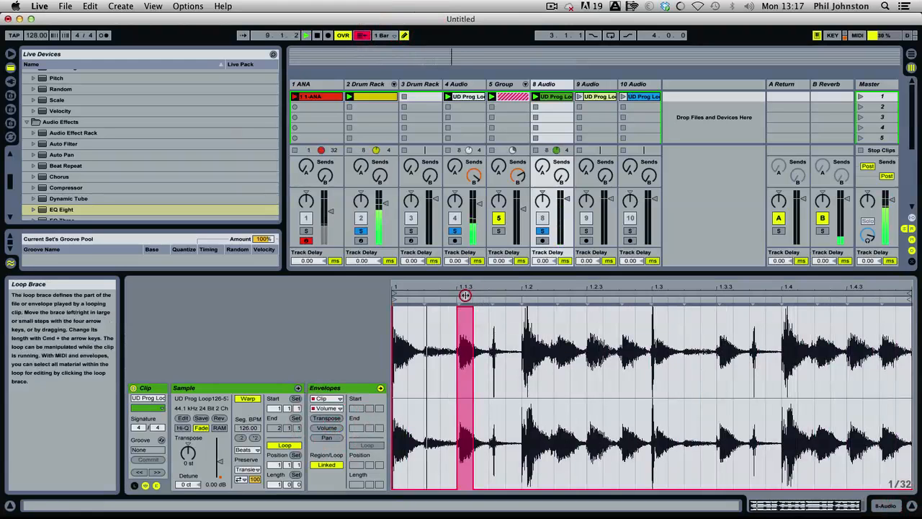
click(595, 303)
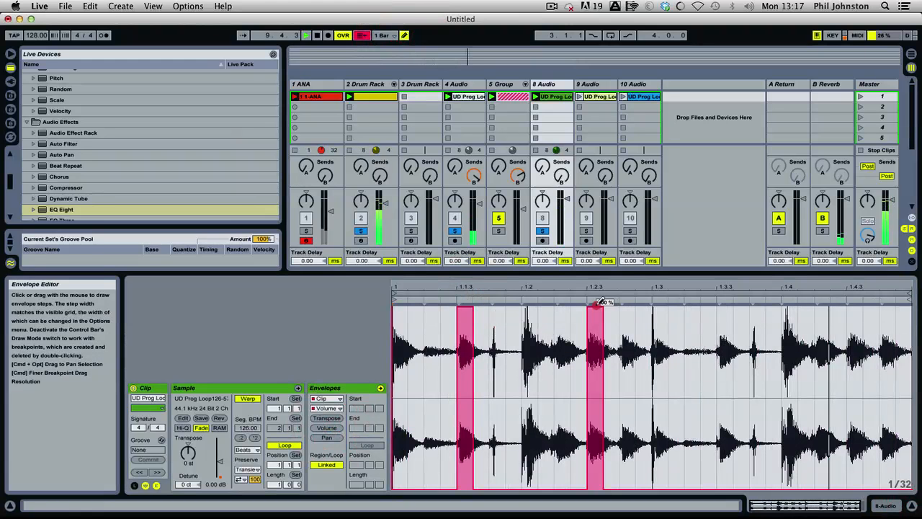
click(726, 302)
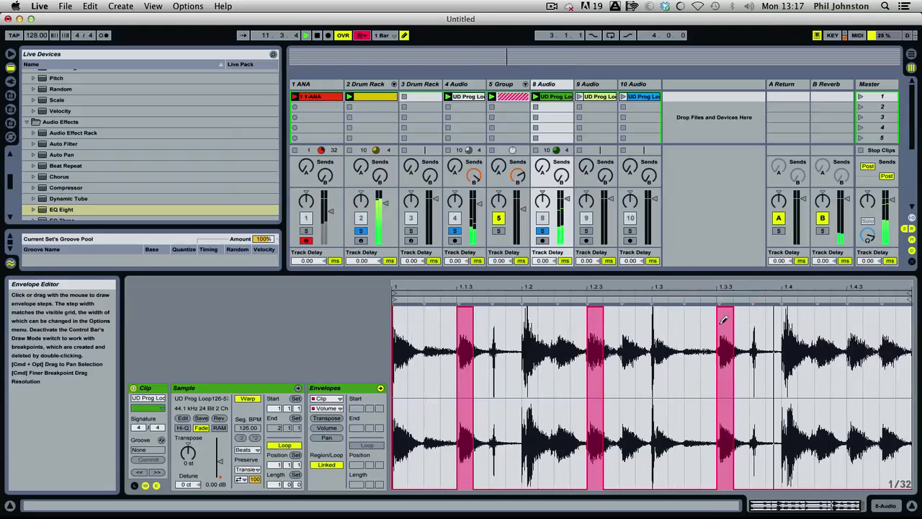
click(692, 313)
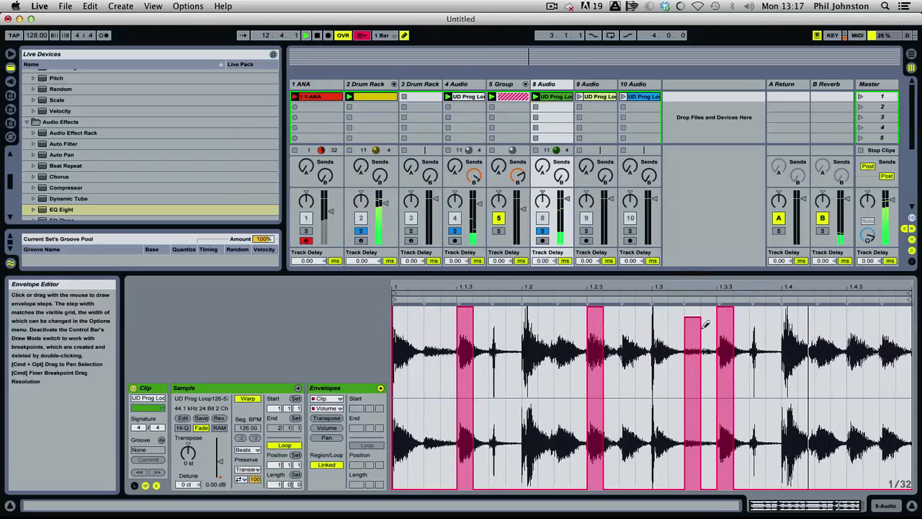
click(865, 296)
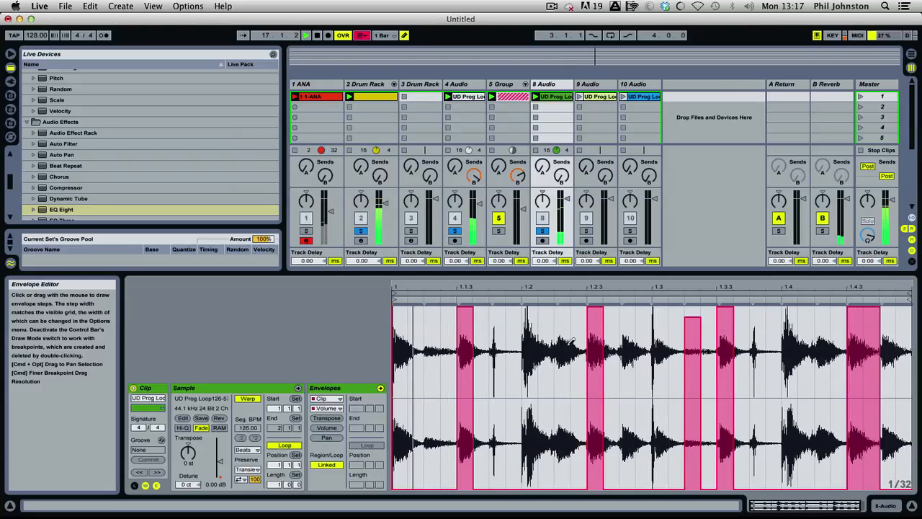
Add lower volume envelope steps at 1.2.2, 1.1.2 and around 1.4.2, and fill the loop's end from 1.4.4 at nearly full level
click(562, 345)
drag(562, 345, 566, 418)
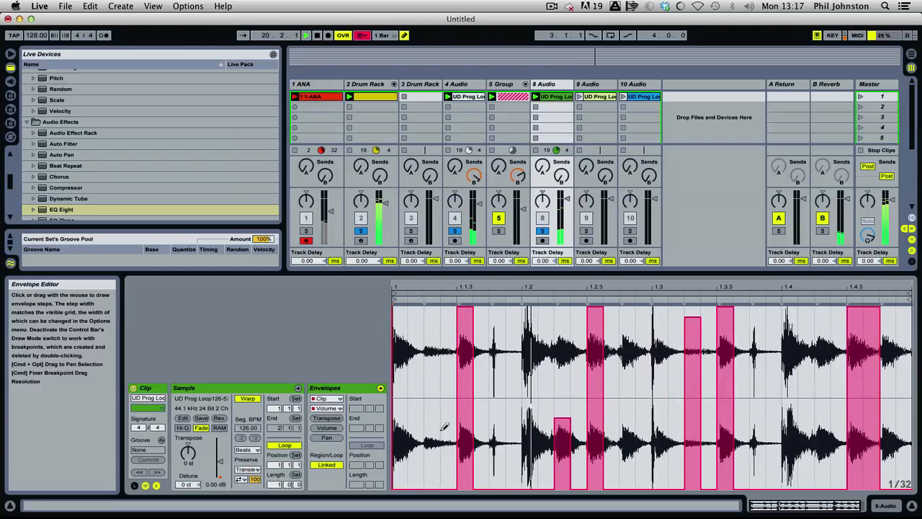
click(431, 410)
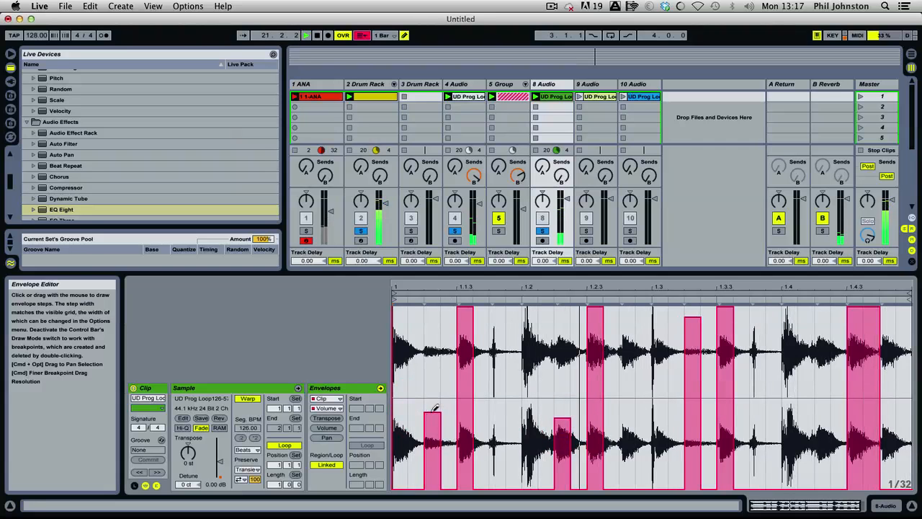
click(807, 378)
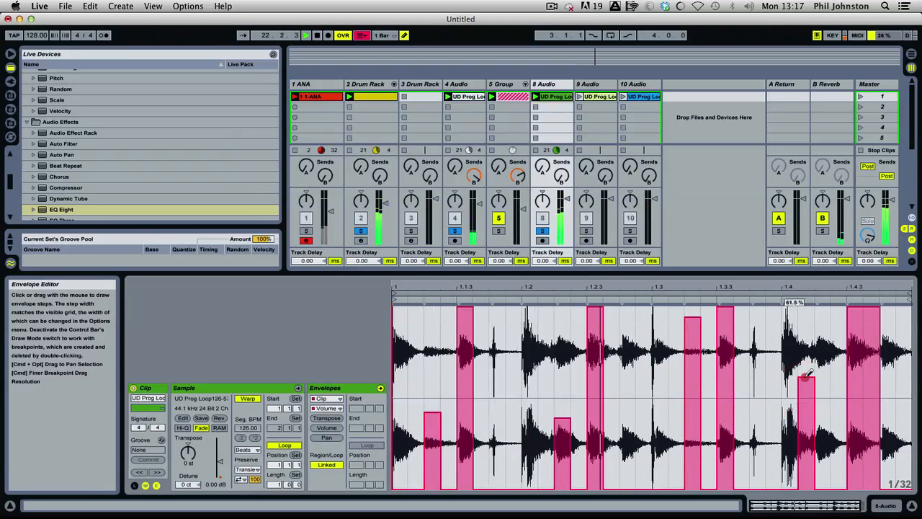
drag(808, 376, 807, 482)
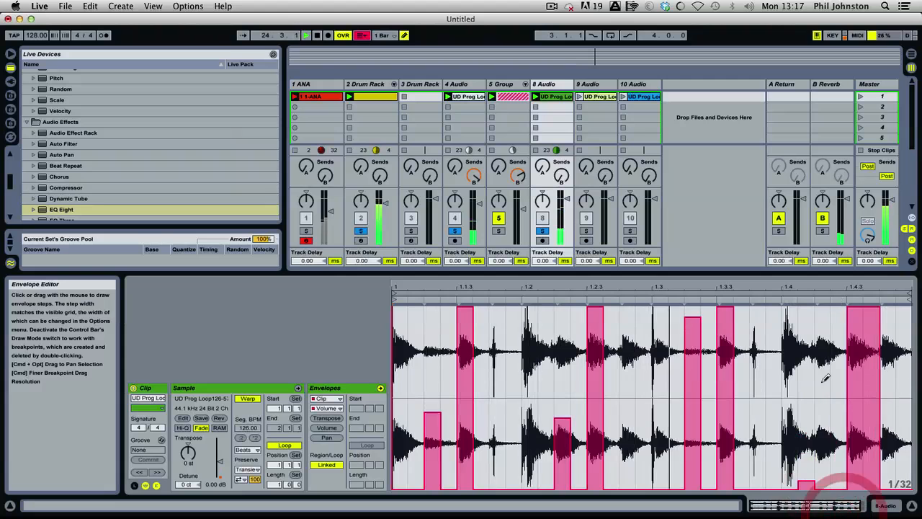
click(825, 359)
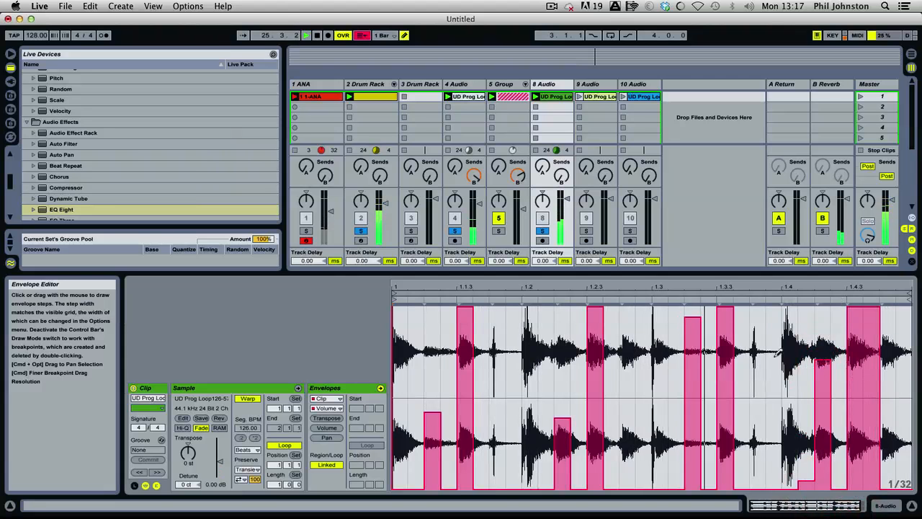
drag(879, 305, 905, 302)
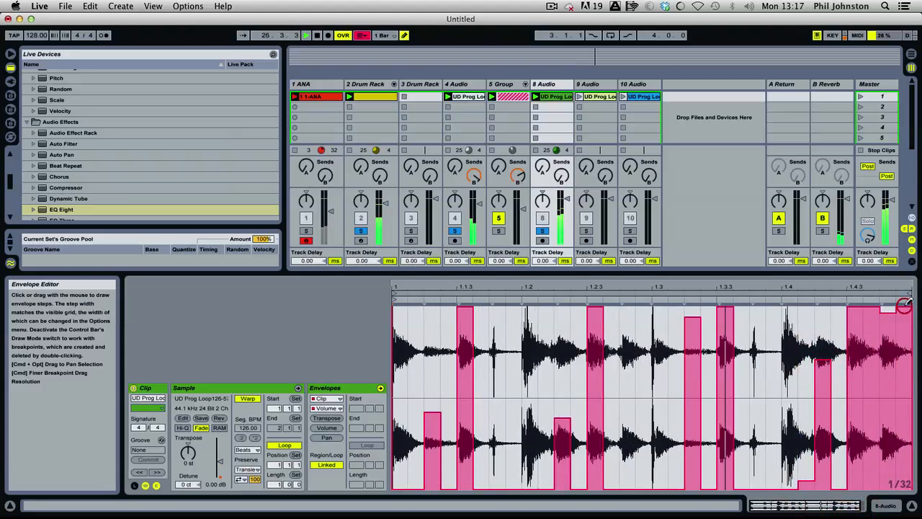
click(903, 305)
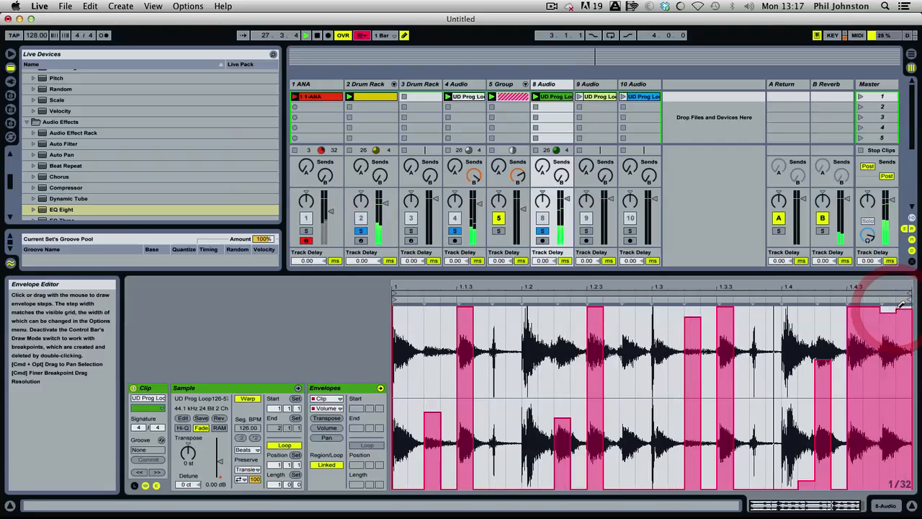
Unsolo tracks 8, 4 and 2, restart playback and lower track 8's volume to about -3.6 dB in the full mix
click(544, 231)
click(455, 231)
key(space)
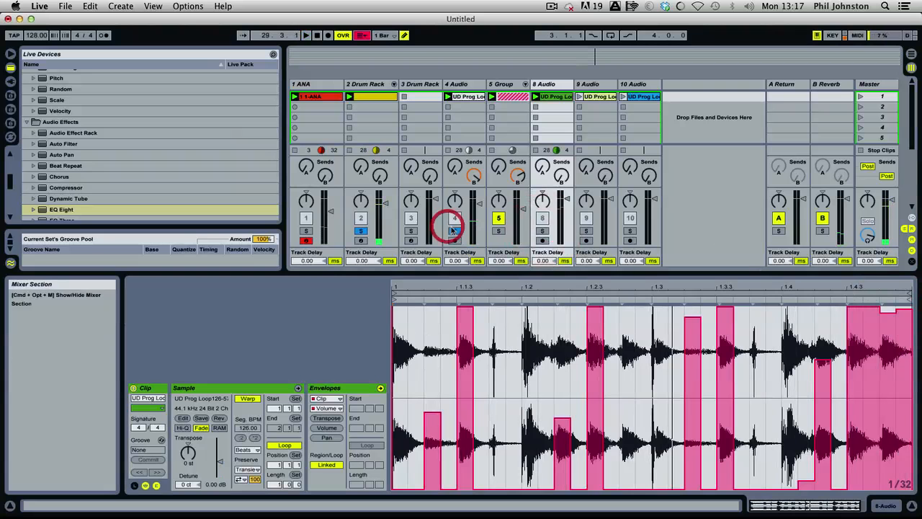
click(361, 231)
key(space)
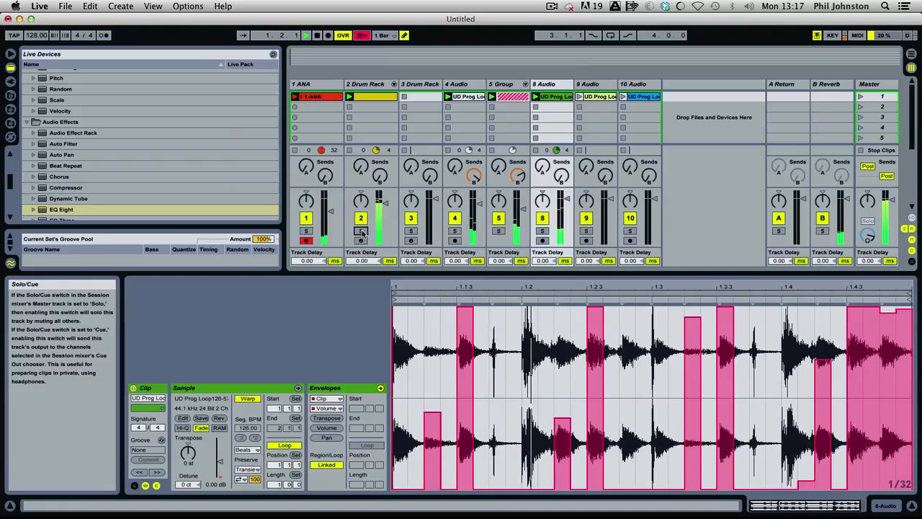
click(566, 202)
drag(567, 200, 567, 206)
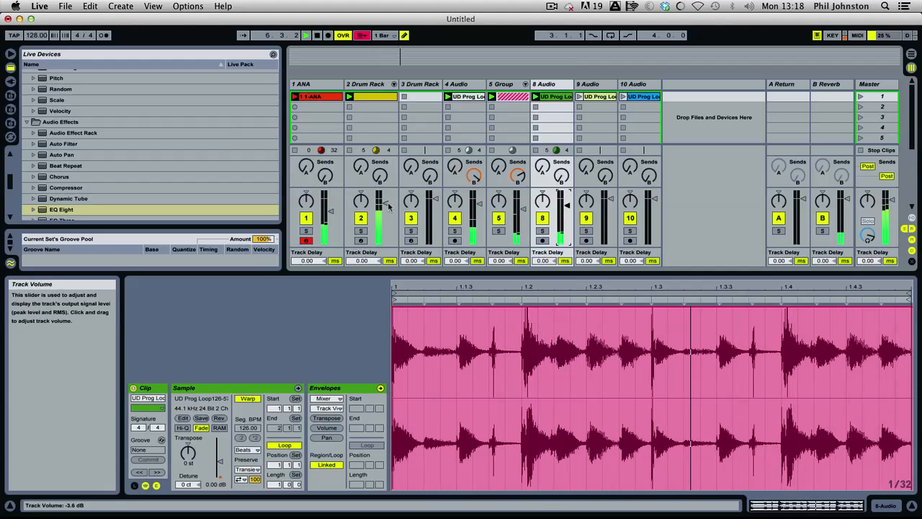
Solo track 9, launch its loop and tighten it by changing the transient loop mode and setting the transient envelope to 58
click(586, 231)
click(580, 98)
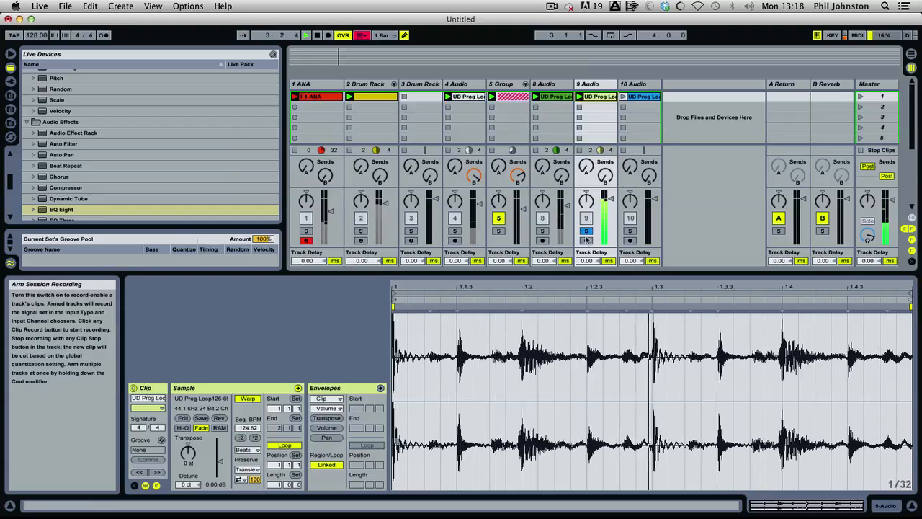
click(245, 481)
click(242, 484)
drag(255, 479, 255, 515)
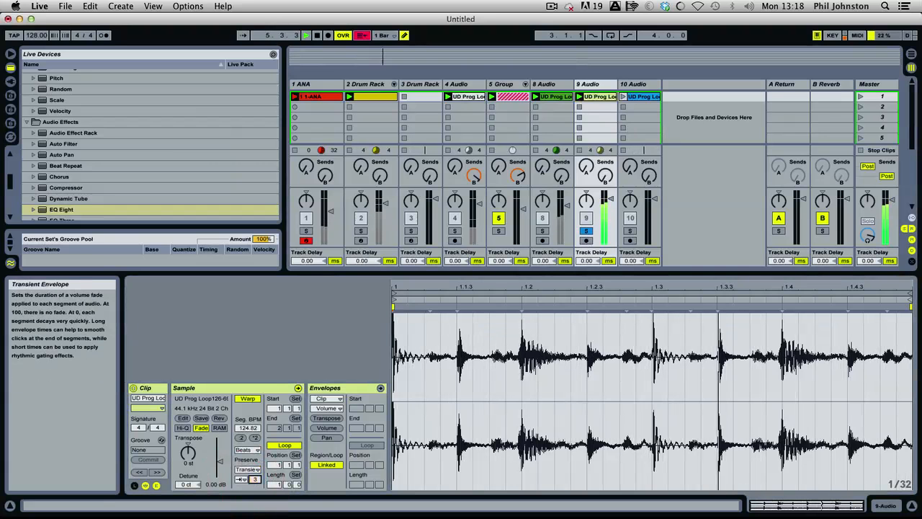
drag(254, 479, 255, 472)
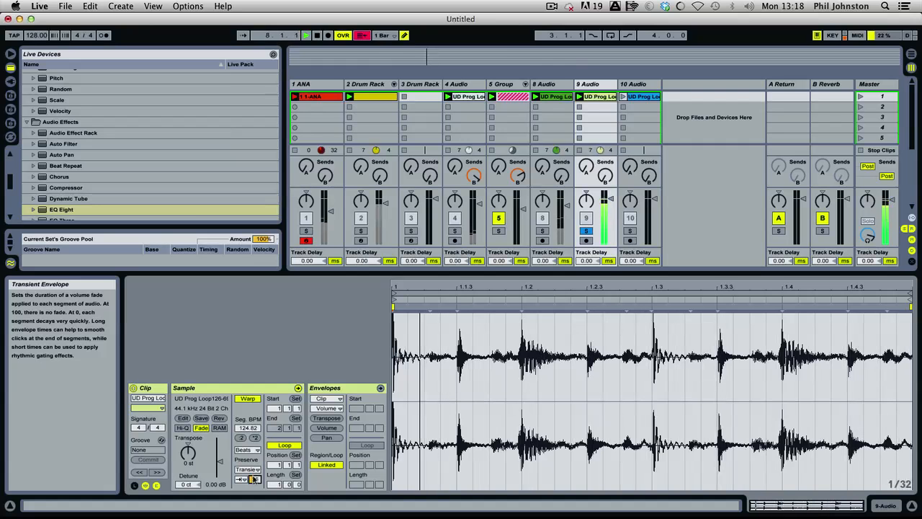
Copy the group's EQ Eight onto track 9 and reduce its band 4 boost to about 4.43 dB at 16.2 kHz
click(497, 84)
click(506, 84)
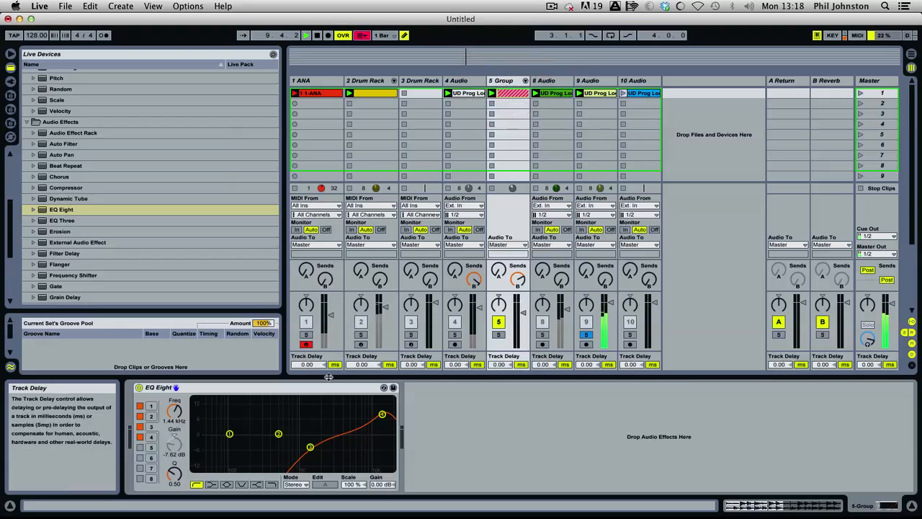
click(596, 80)
click(598, 80)
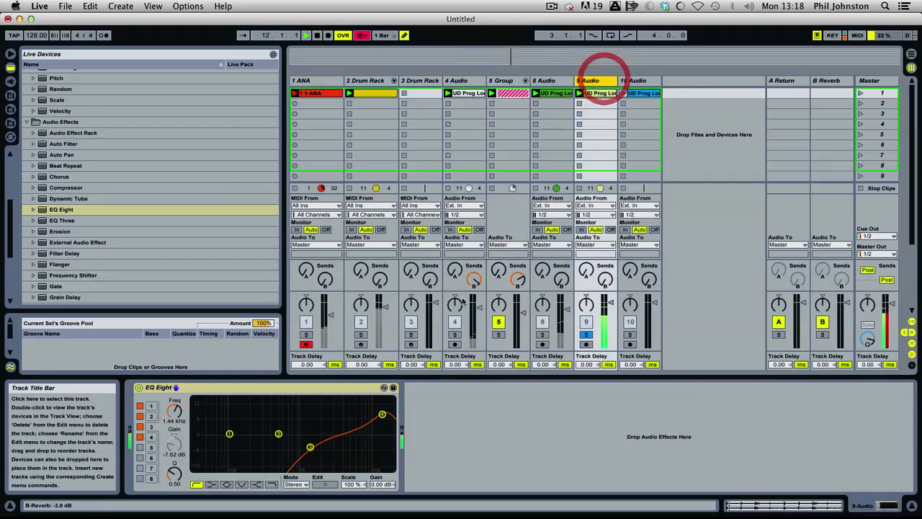
drag(383, 414, 384, 423)
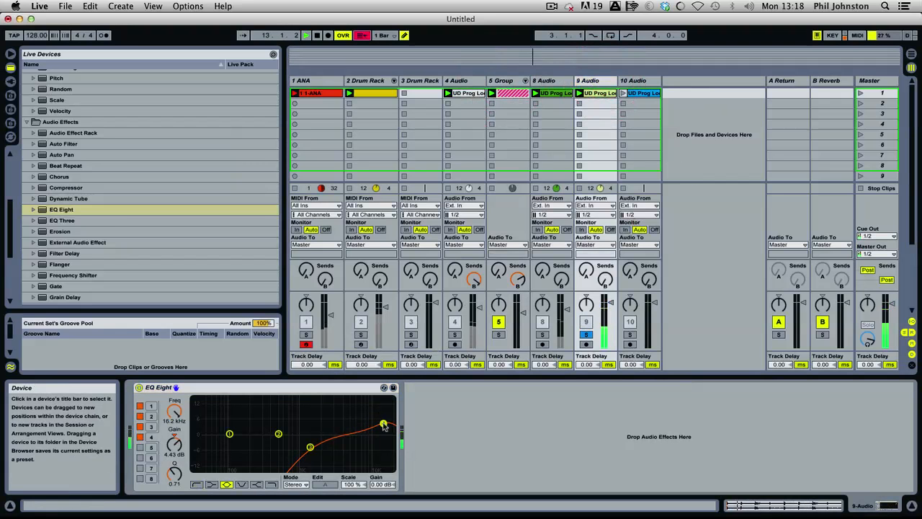
Reopen the track 9 clip's settings, unsolo the track and lower its volume to about -4.0 dB
double_click(597, 95)
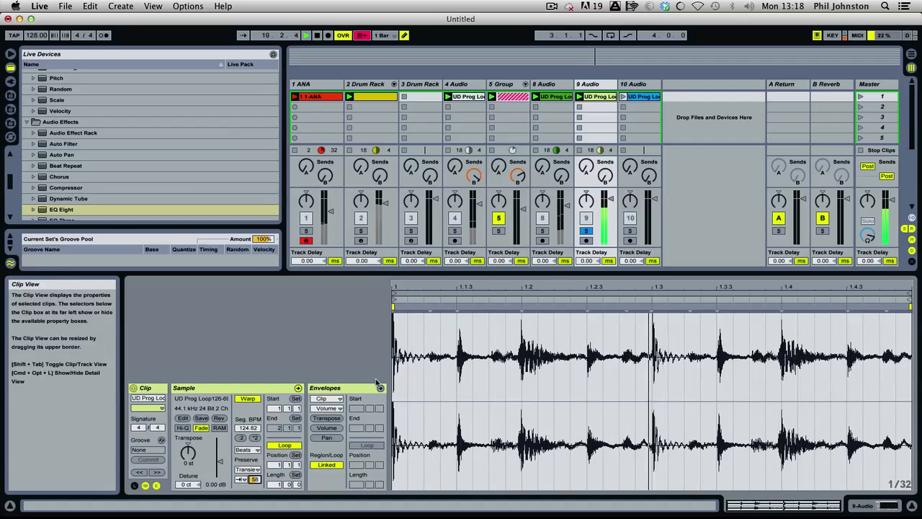
click(585, 231)
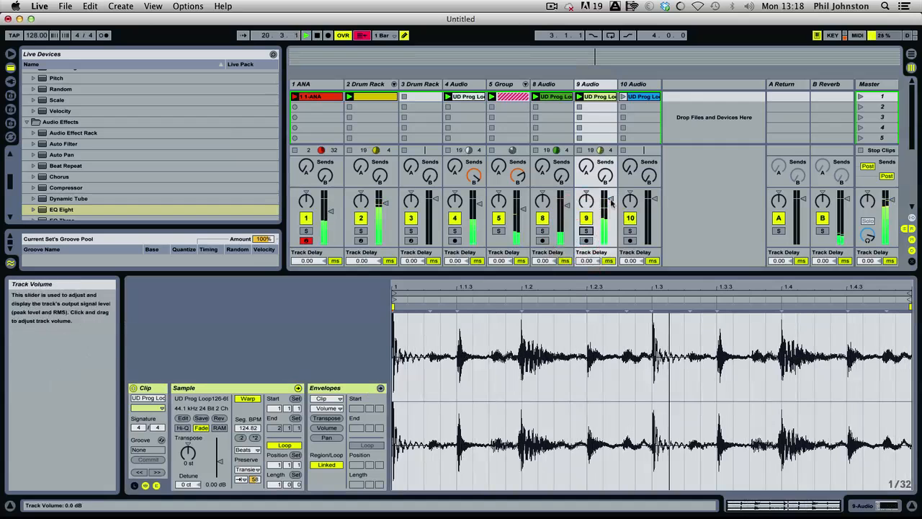
drag(611, 198, 611, 204)
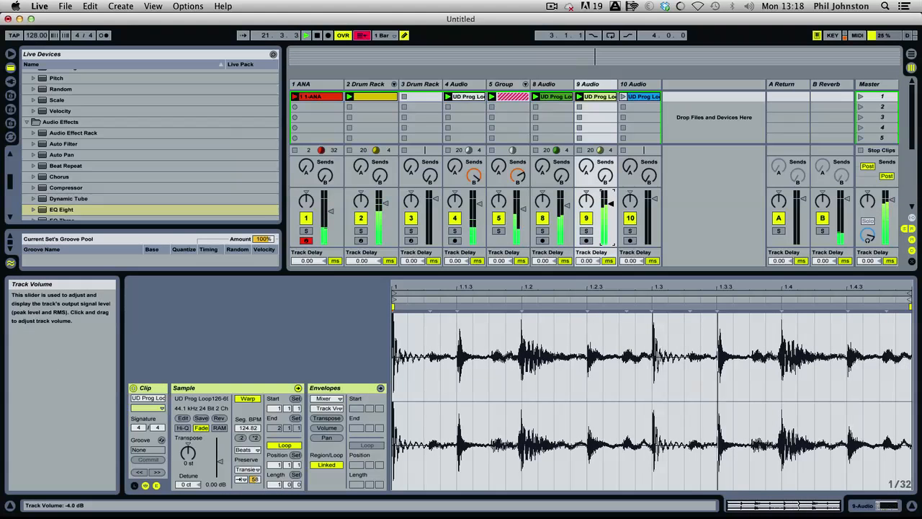
Audition the track 10 loop in solo, then unsolo the track and stop its clip
click(630, 231)
click(624, 96)
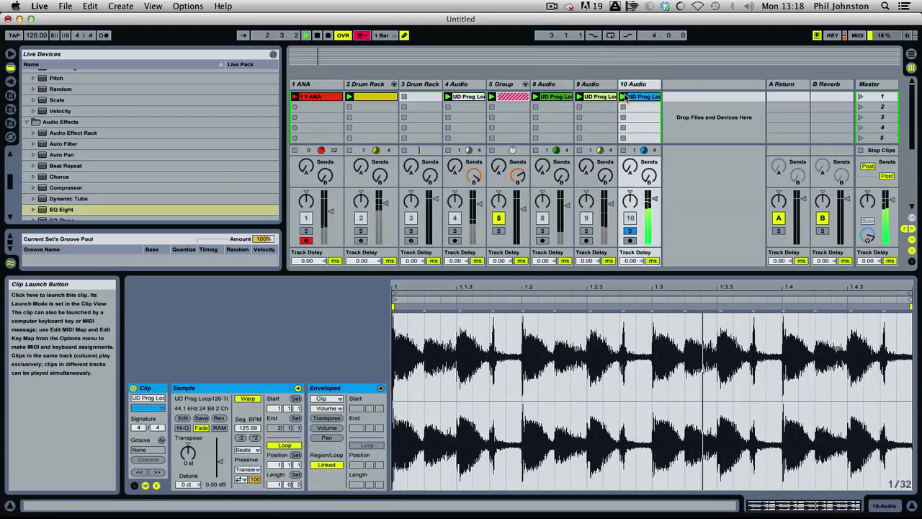
click(630, 230)
click(624, 150)
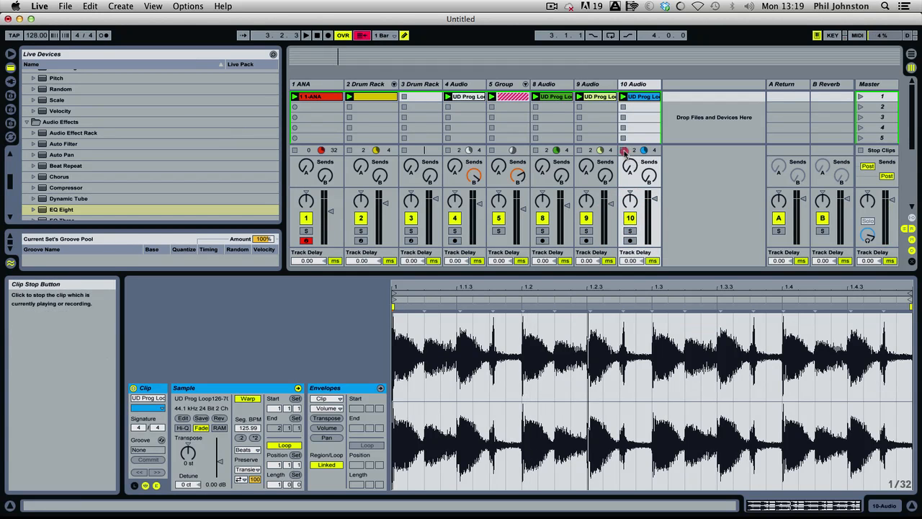
Restart playback of the full mix and raise the ANA pad track's volume against the drums
key(space)
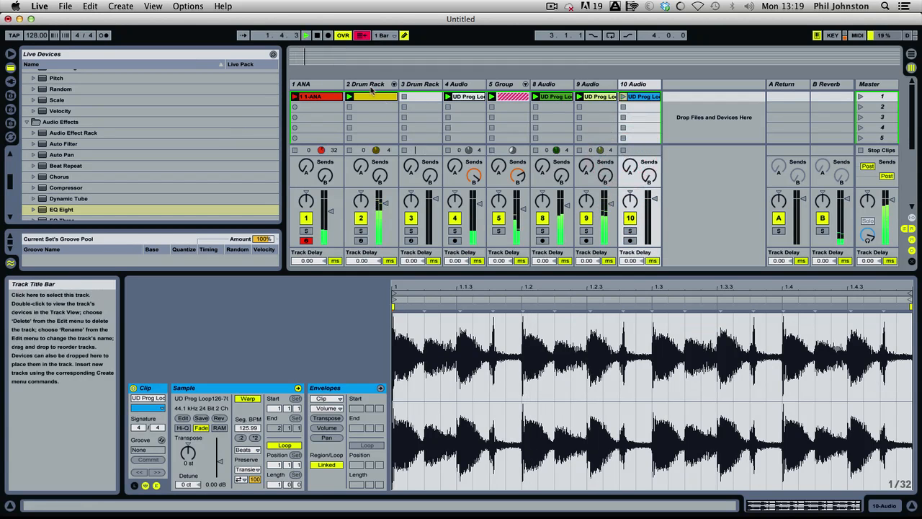
drag(331, 211, 331, 201)
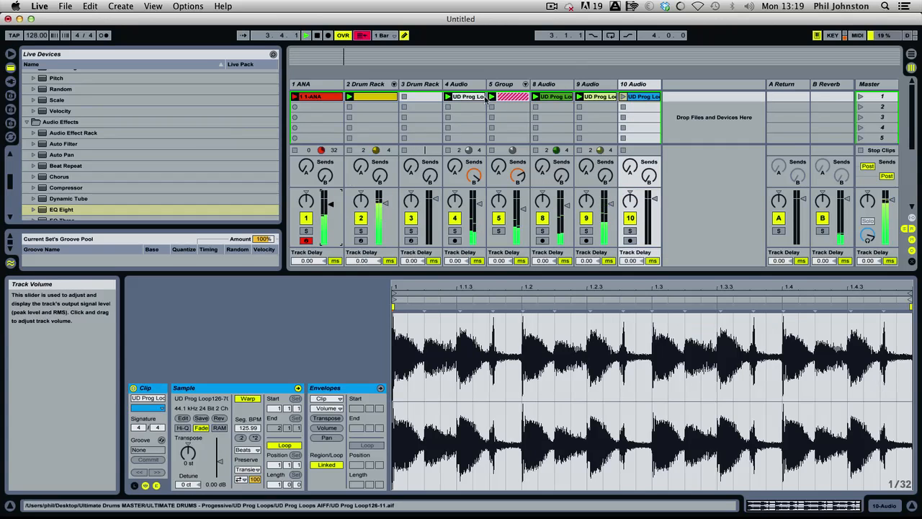
Ungroup the track 5 group so its two loops become separate tracks
click(369, 84)
shift+click(602, 85)
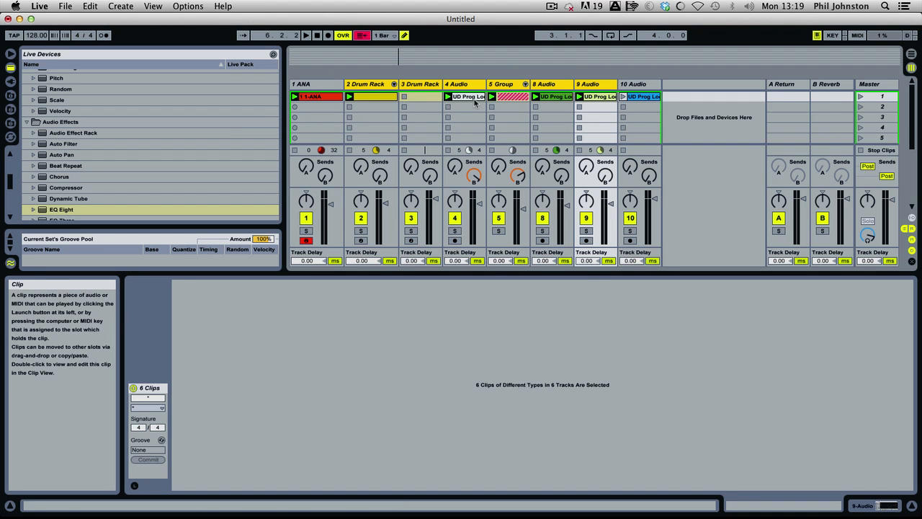
click(511, 86)
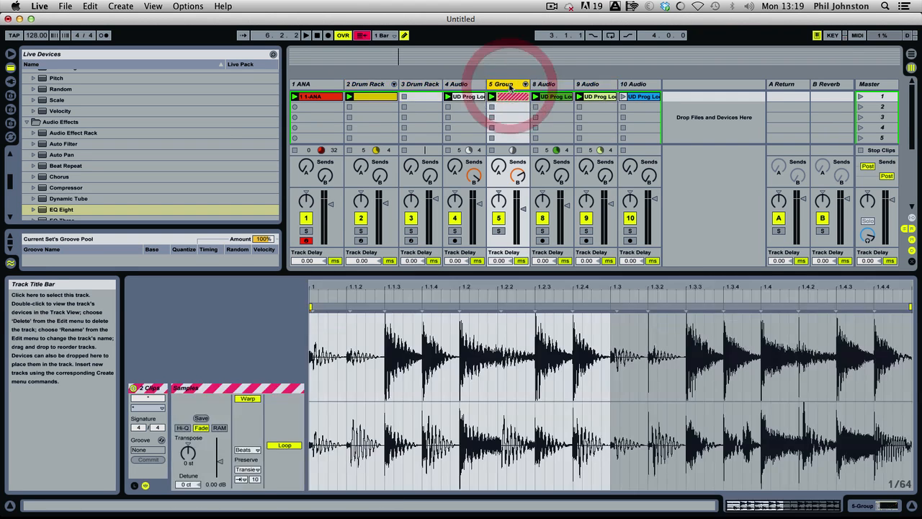
right_click(510, 87)
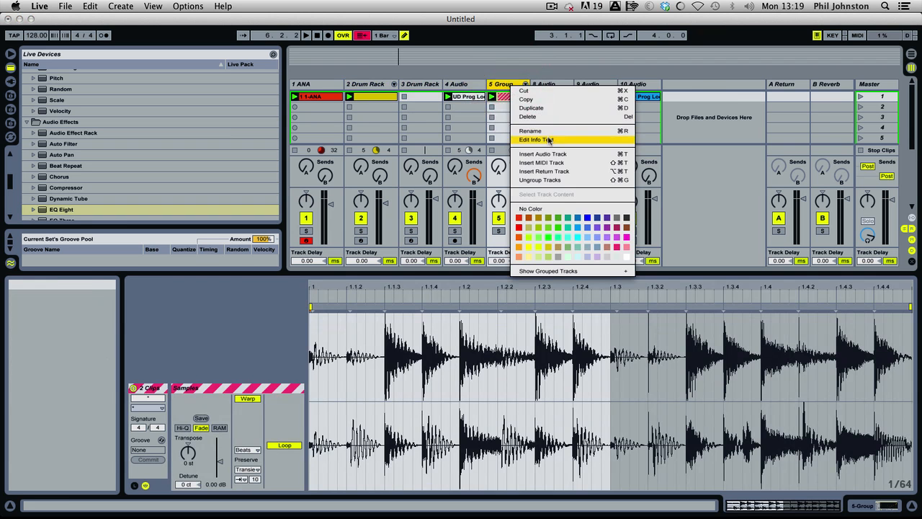
click(544, 179)
Group all drum tracks from the first Drum Rack through 9 Audio into one group and restart playback
click(369, 74)
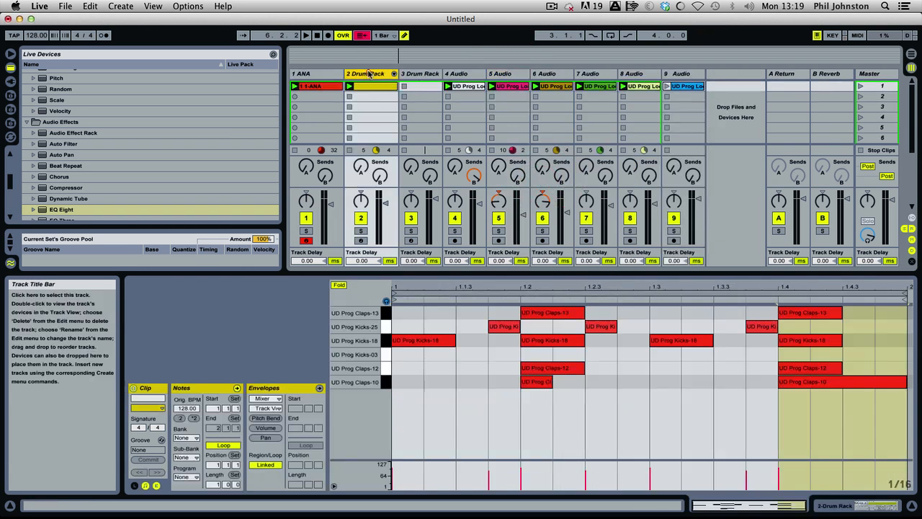
shift+click(683, 75)
key(super+g)
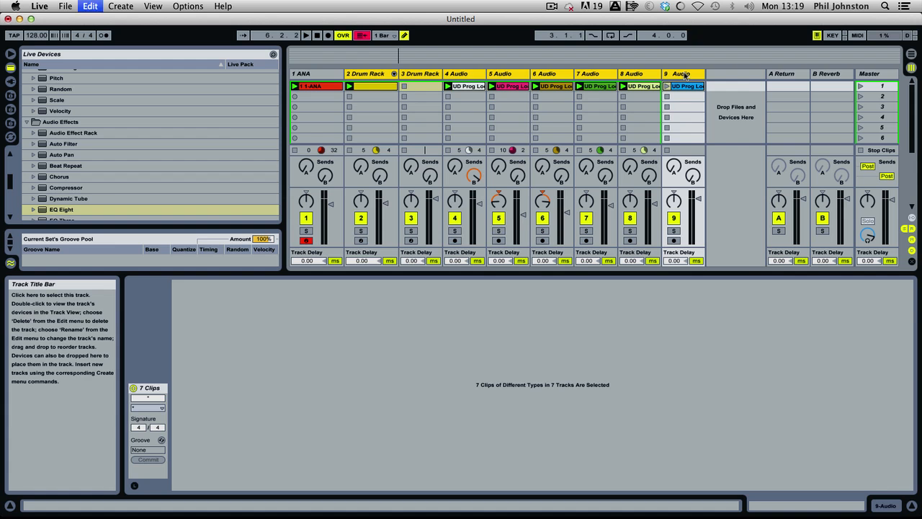
key(space)
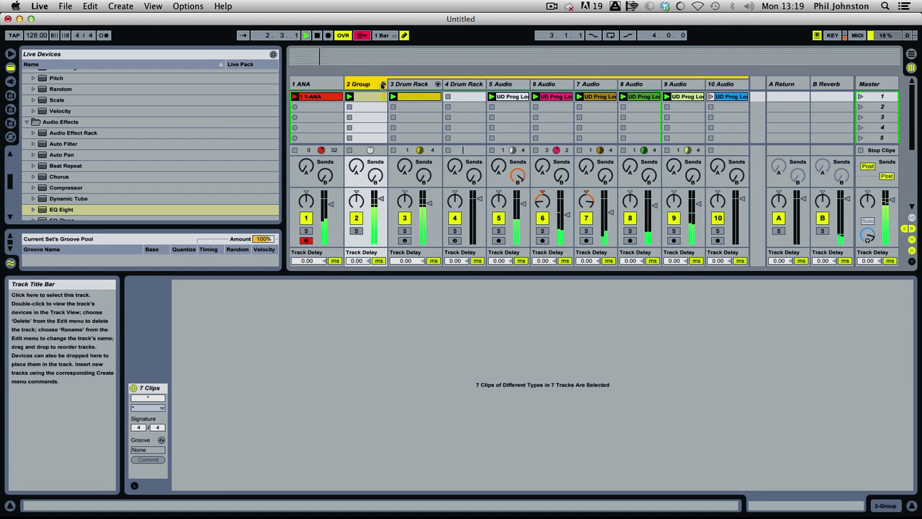
Solo tracks 6 and 7 and copy the EQ Eight from 9 Audio onto both of them
click(542, 231)
click(586, 230)
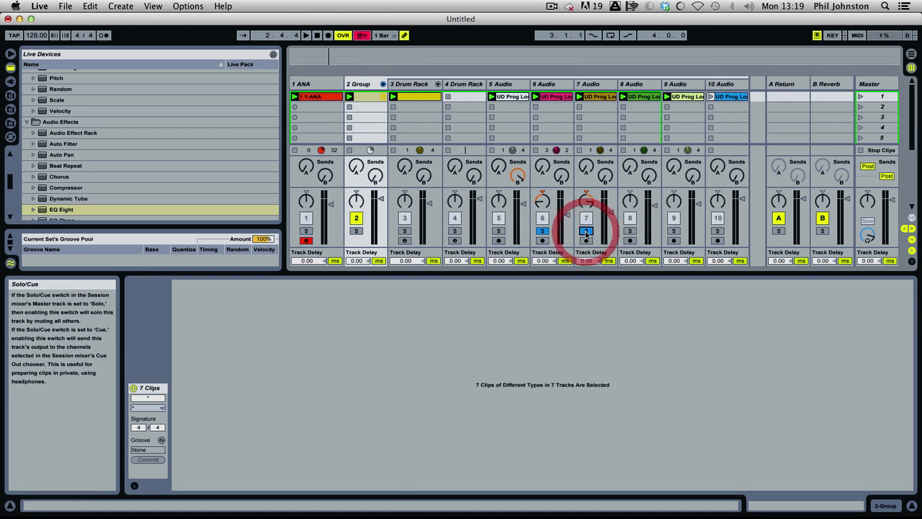
click(724, 85)
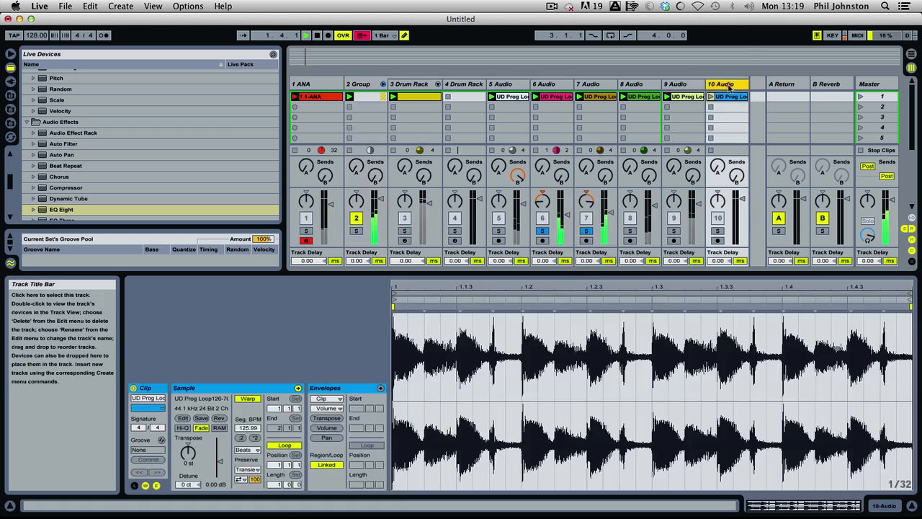
click(677, 85)
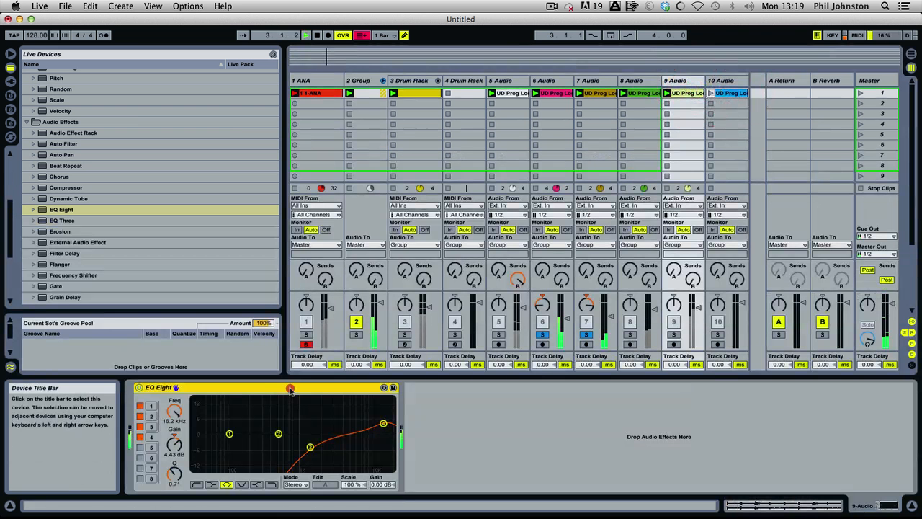
click(546, 81)
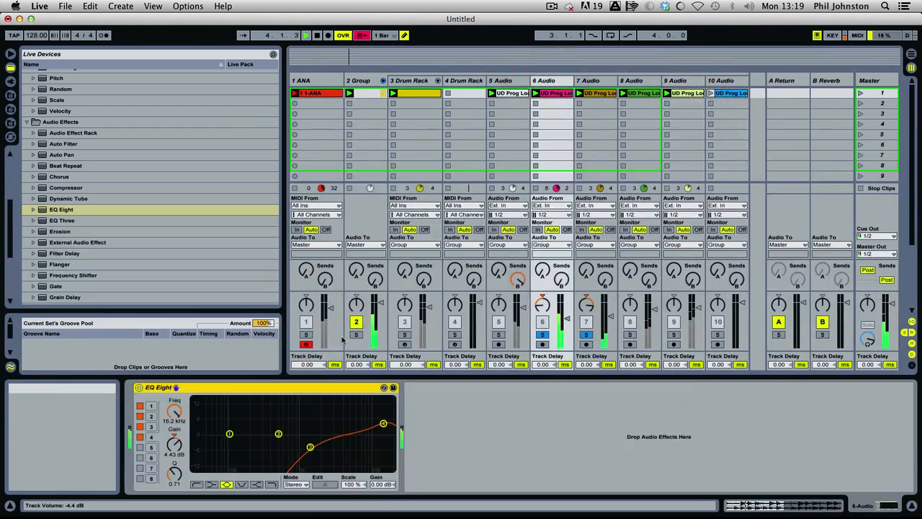
click(591, 80)
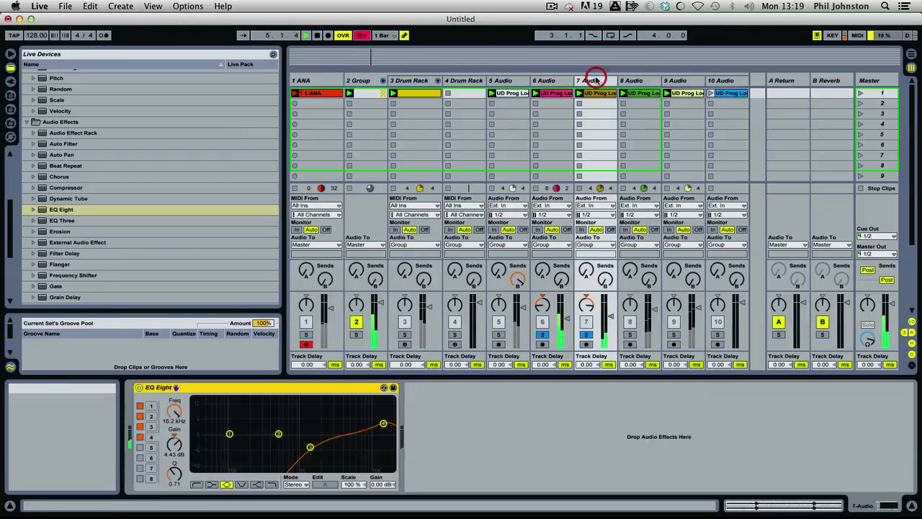
Unsolo tracks 6 and 7 and restart playback of the full mix
click(543, 336)
click(587, 335)
key(space)
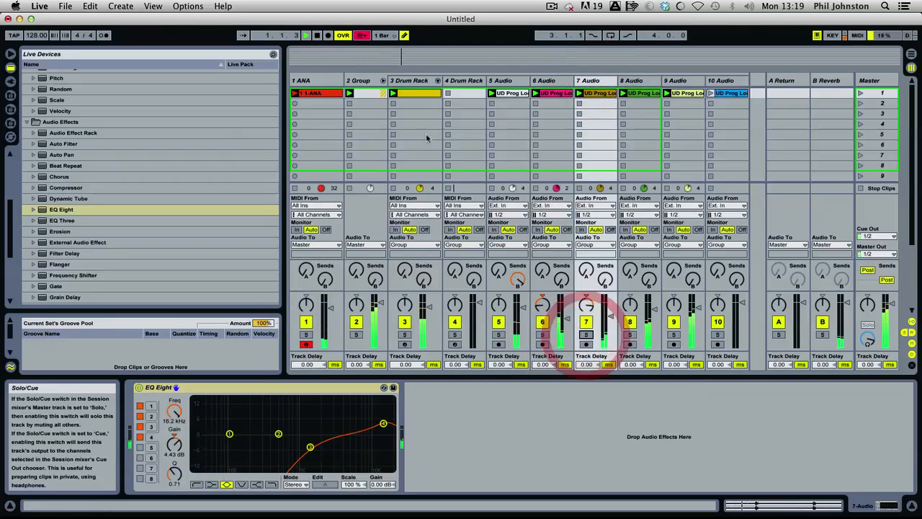
Fold the drum group, solo it and stop playback
click(383, 81)
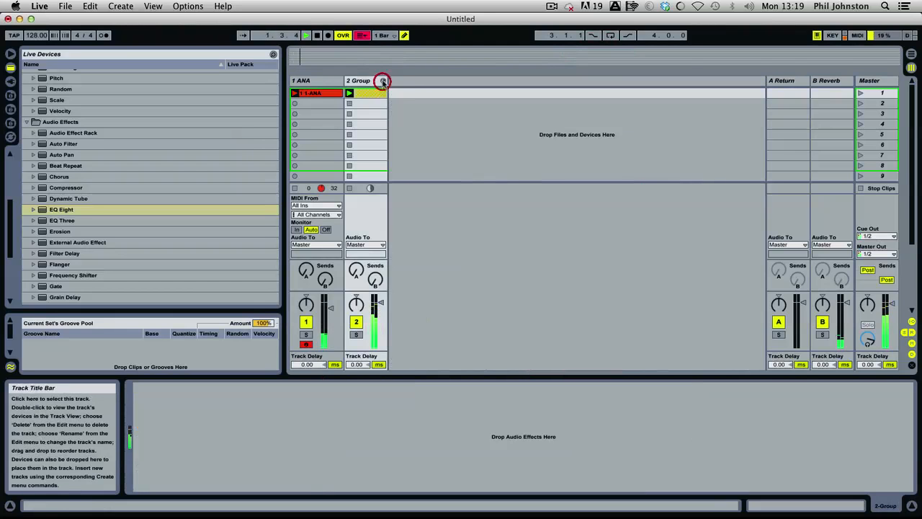
click(356, 334)
key(space)
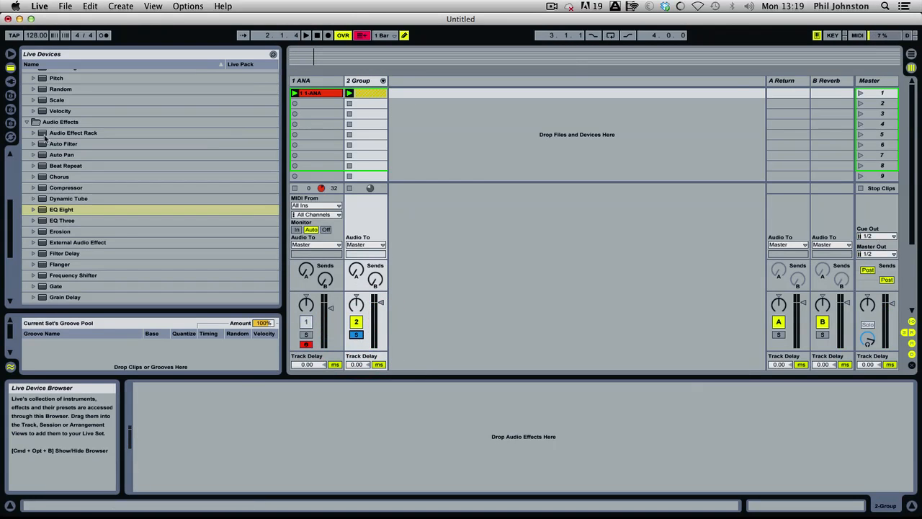
Load the 1976 Compressor preset on the drum group with 0.01 ms attack and -5.11 dB threshold, and play it
click(32, 186)
drag(47, 199, 374, 107)
drag(148, 448, 148, 504)
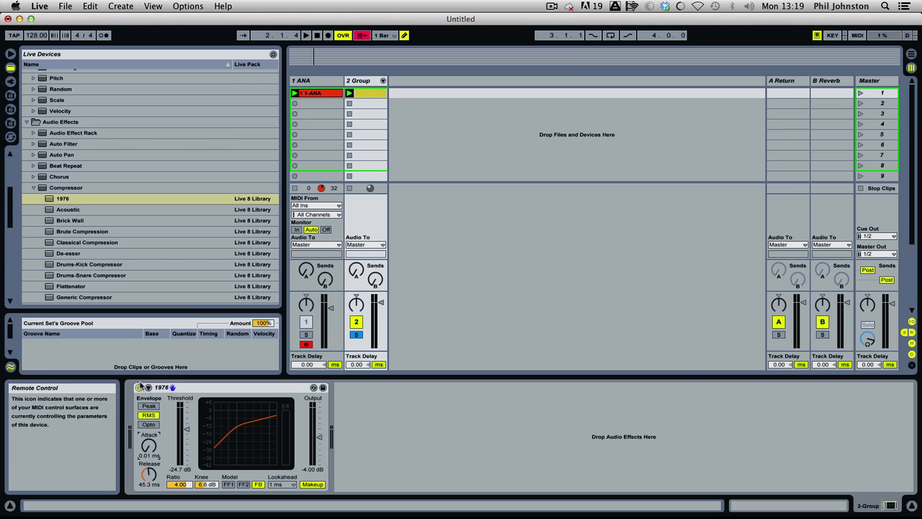
key(space)
drag(186, 429, 187, 412)
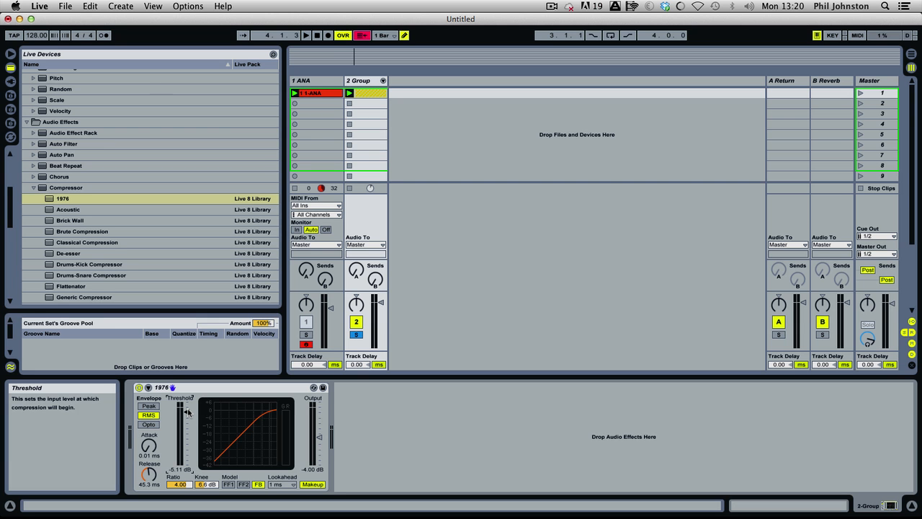
key(space)
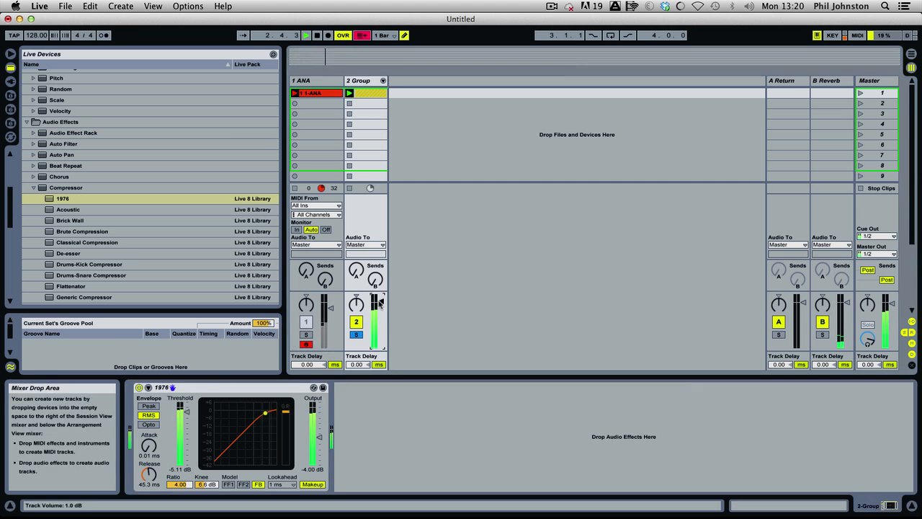
Turn off the compressor's Makeup gain and compare the group with the compressor bypassed and active
click(139, 388)
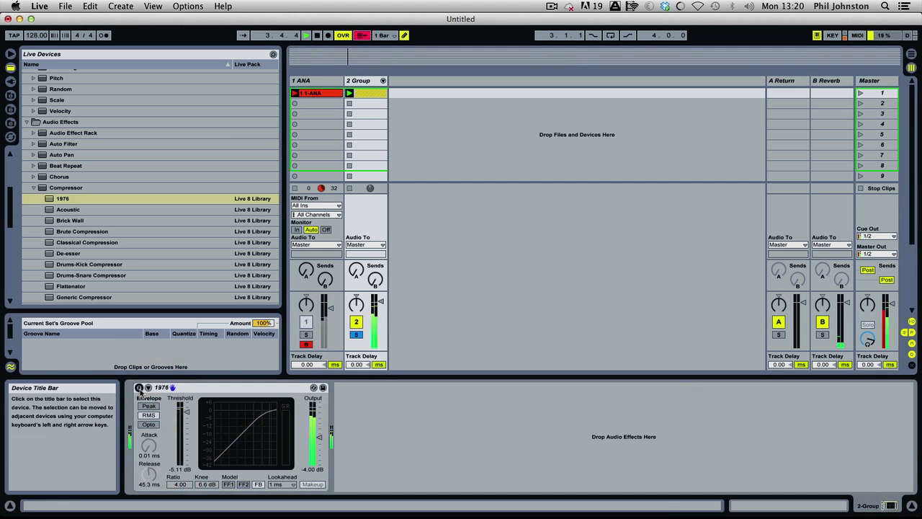
click(139, 387)
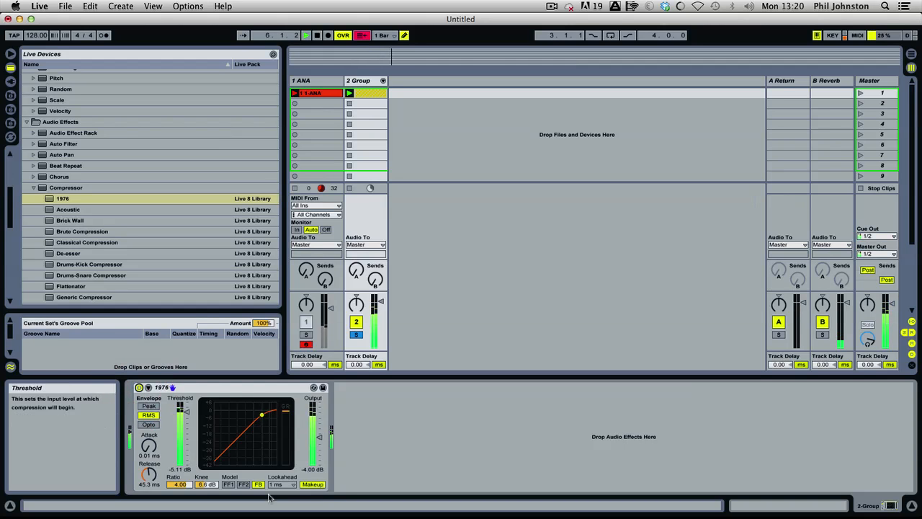
click(311, 485)
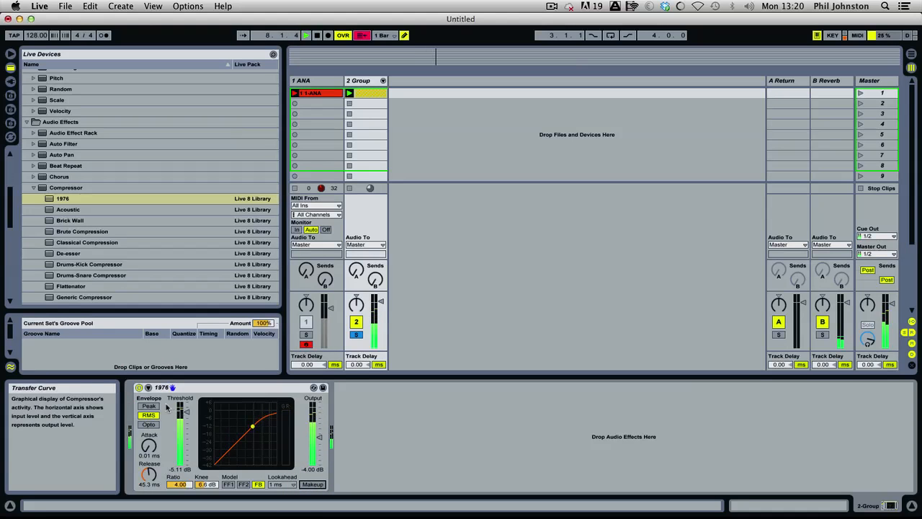
click(139, 388)
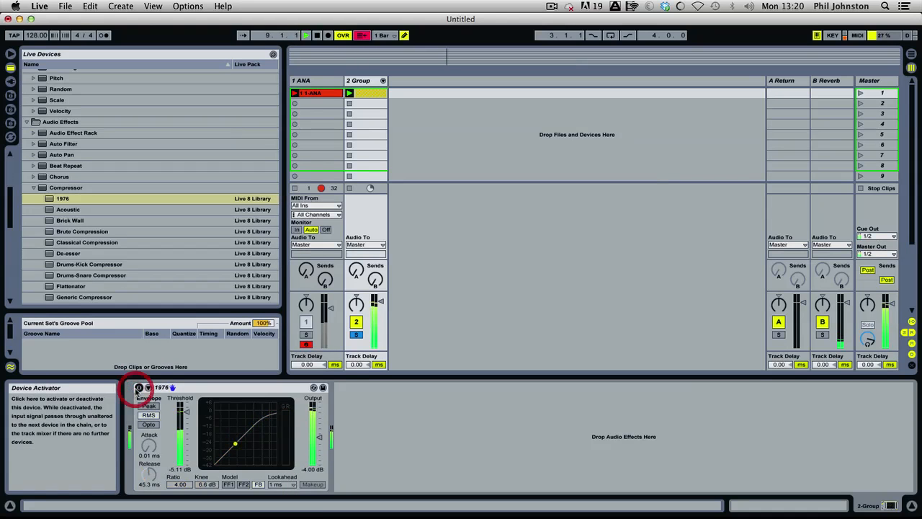
click(139, 388)
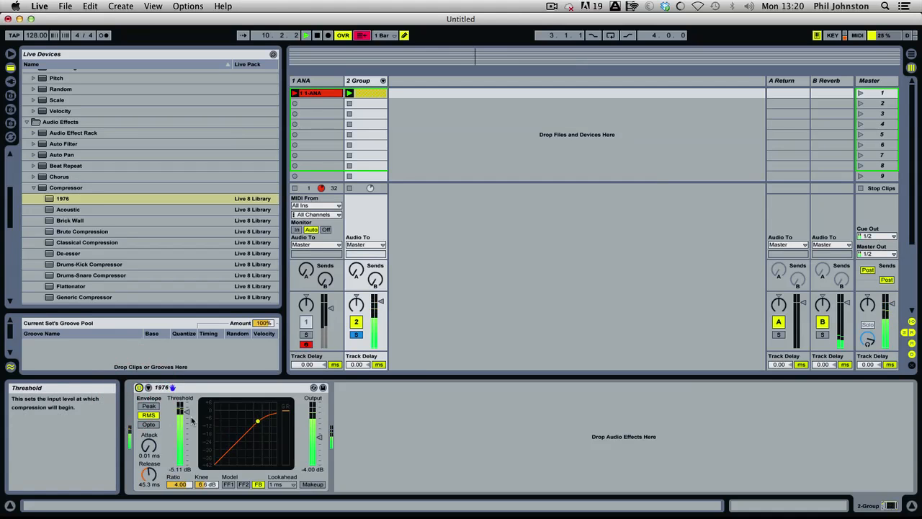
Set the compressor's threshold to -6.42 dB and the drum group's volume to 5.0 dB, then stop playback
drag(186, 410, 186, 413)
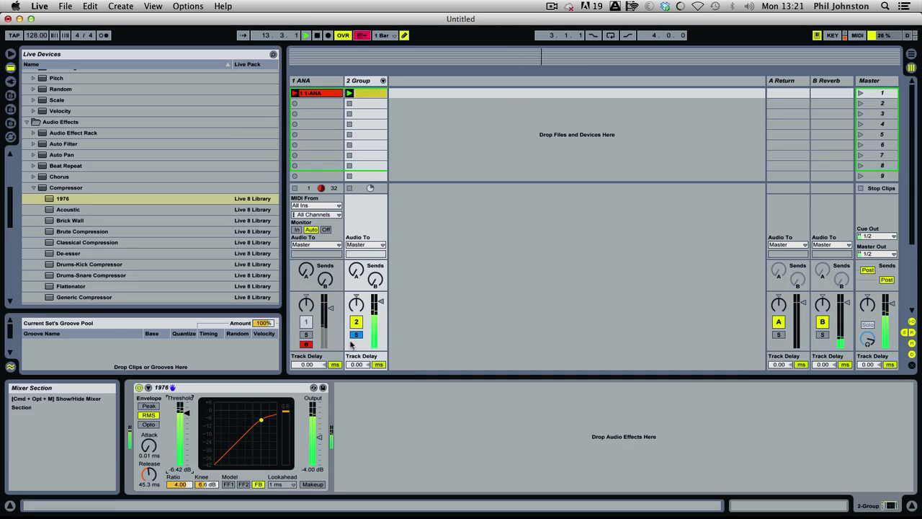
drag(382, 301, 381, 298)
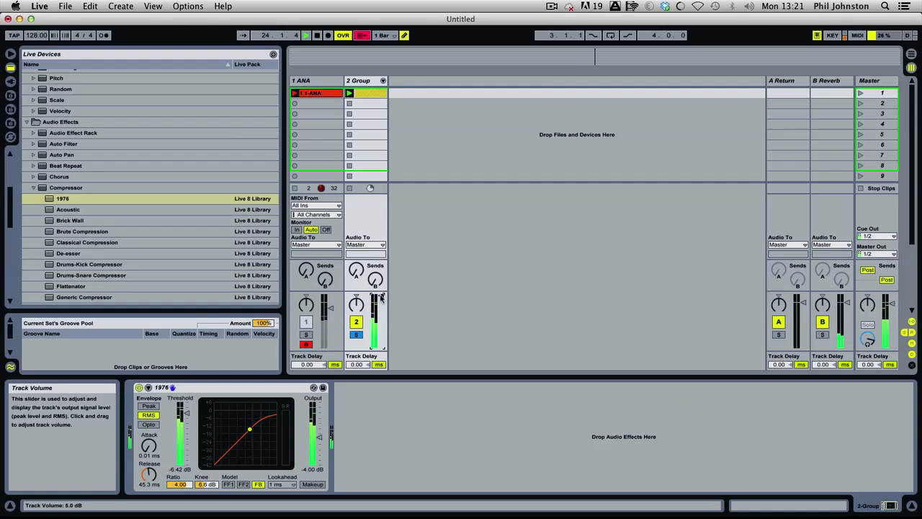
key(space)
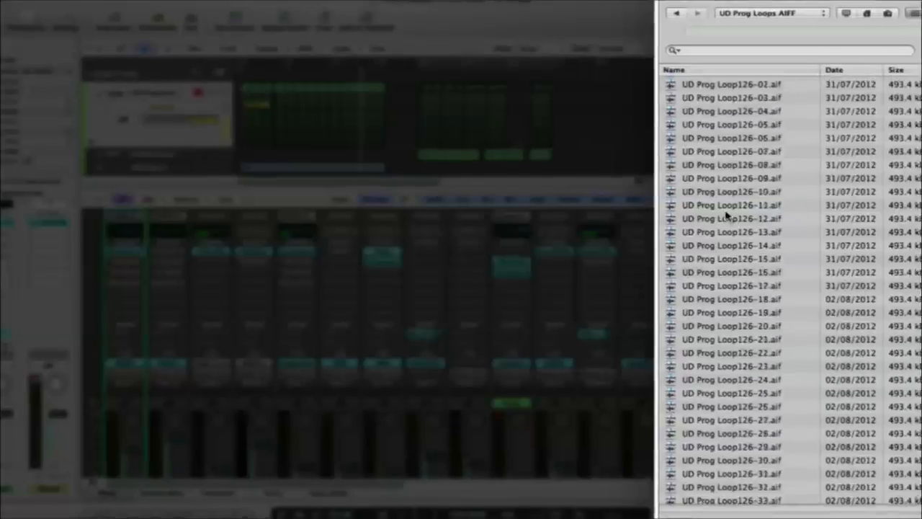
Look through the Ultimate Drums Progressive sample folders and the UD Prog Loops AIFF files
scroll(713, 223, down, 4)
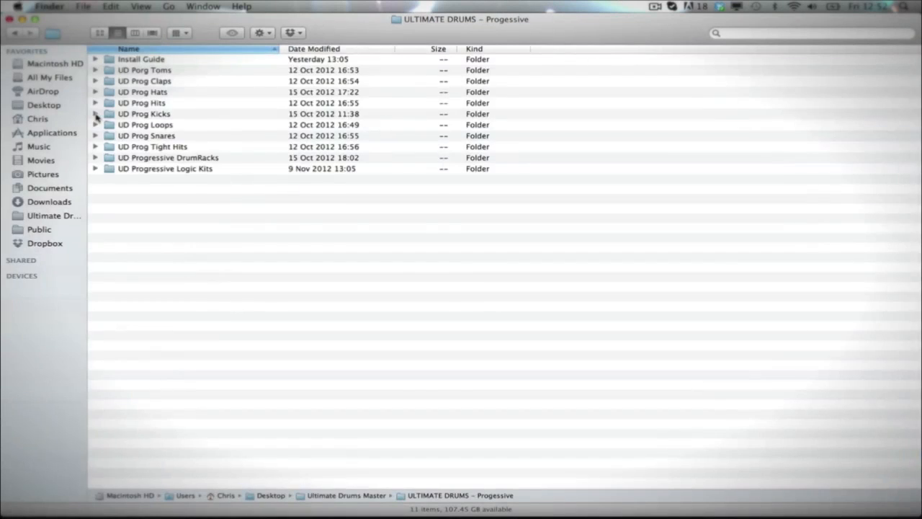
click(101, 116)
scroll(124, 173, down, 5)
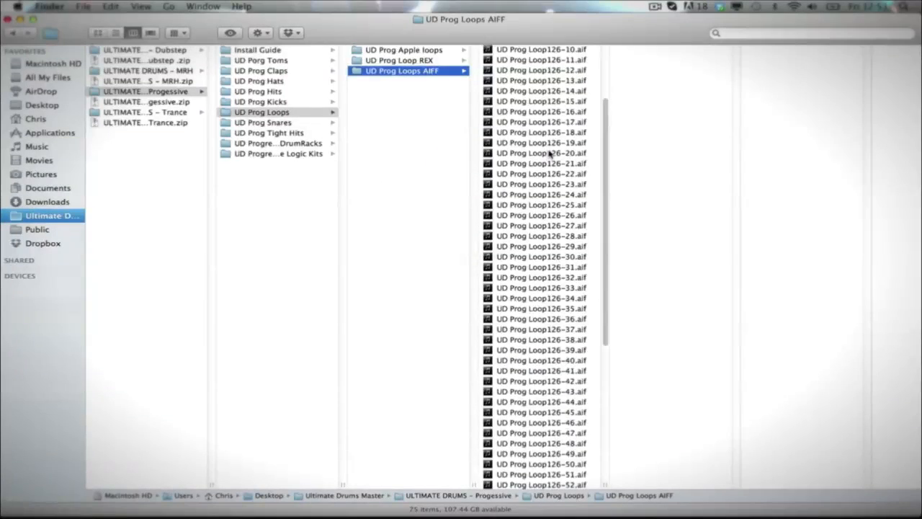
scroll(550, 154, down, 10)
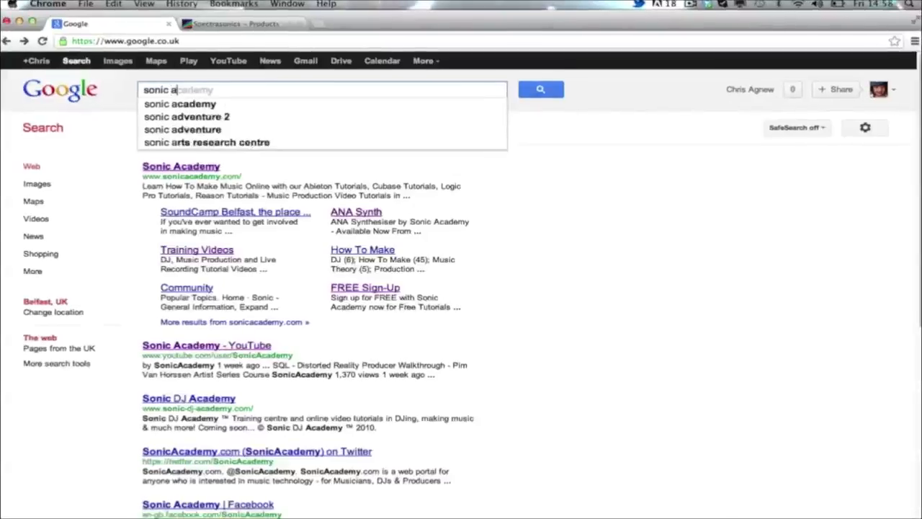
Search Google for "sonic academy" and open the Sonic Academy website
text(cademy)
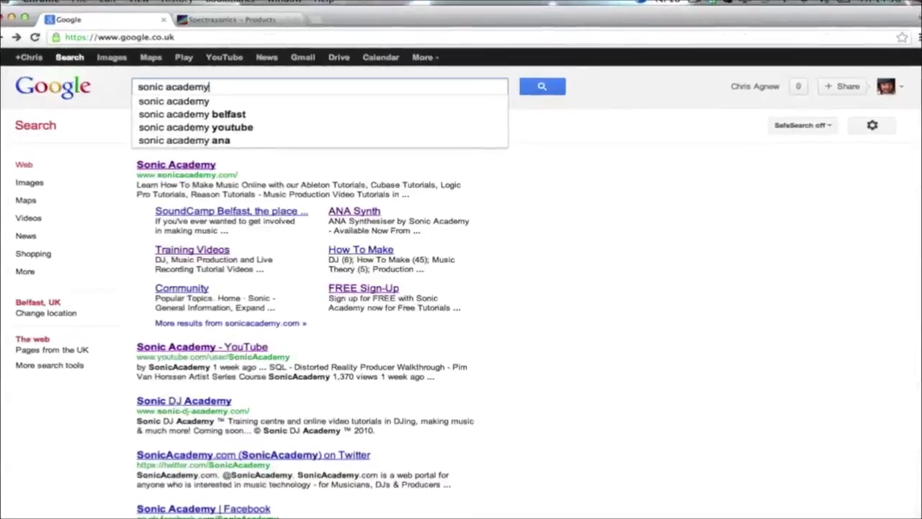
key(Return)
click(166, 161)
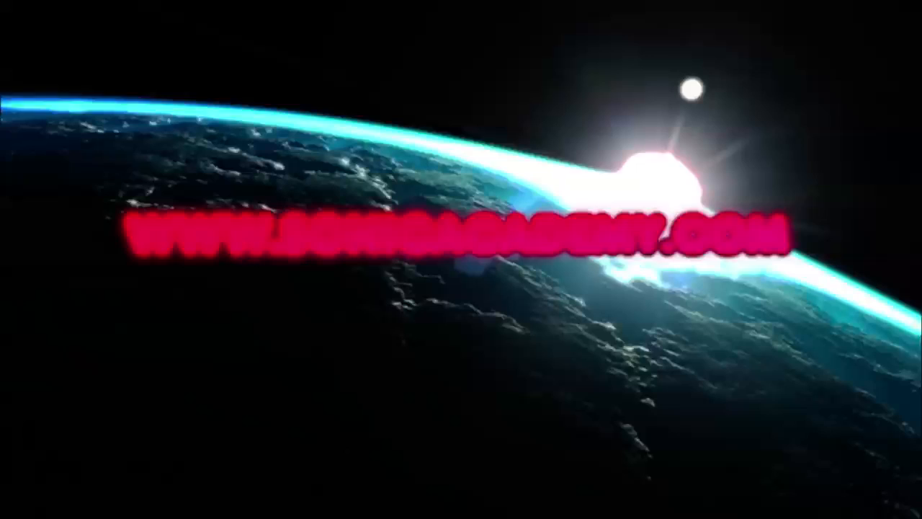